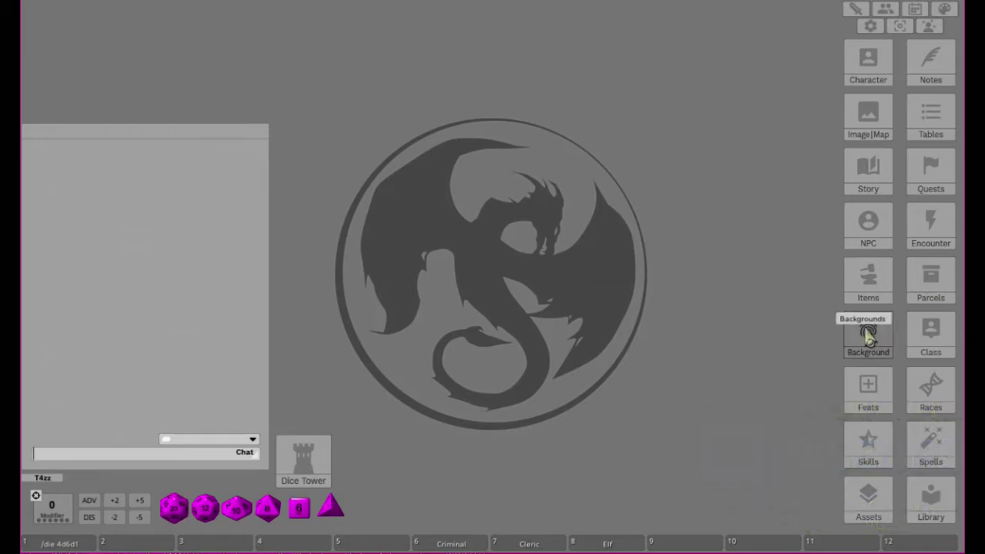
Step: Filter the Backgrounds list to the D&D Player's Handbook and assign the Entertainer background to hotkey slot 6
drag(749, 164, 510, 66)
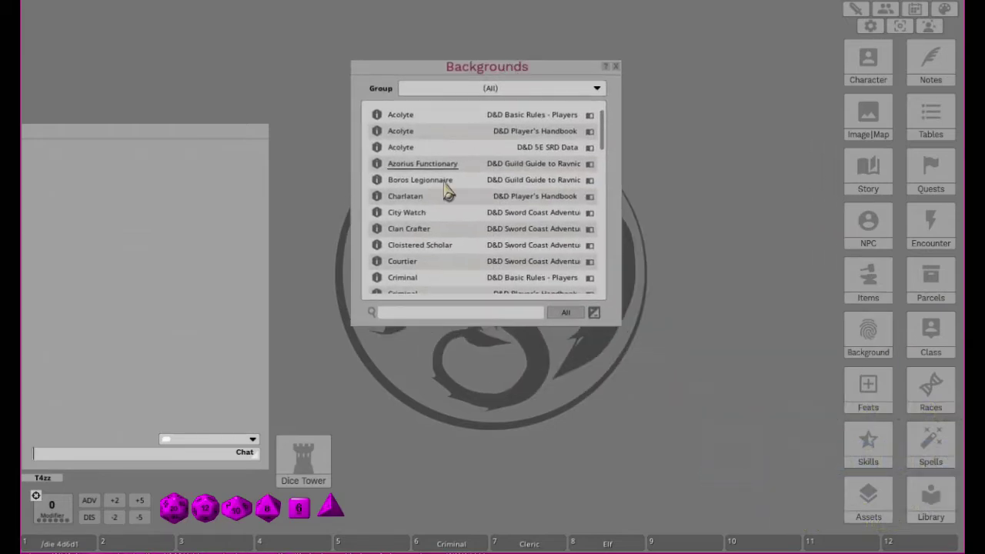
click(454, 90)
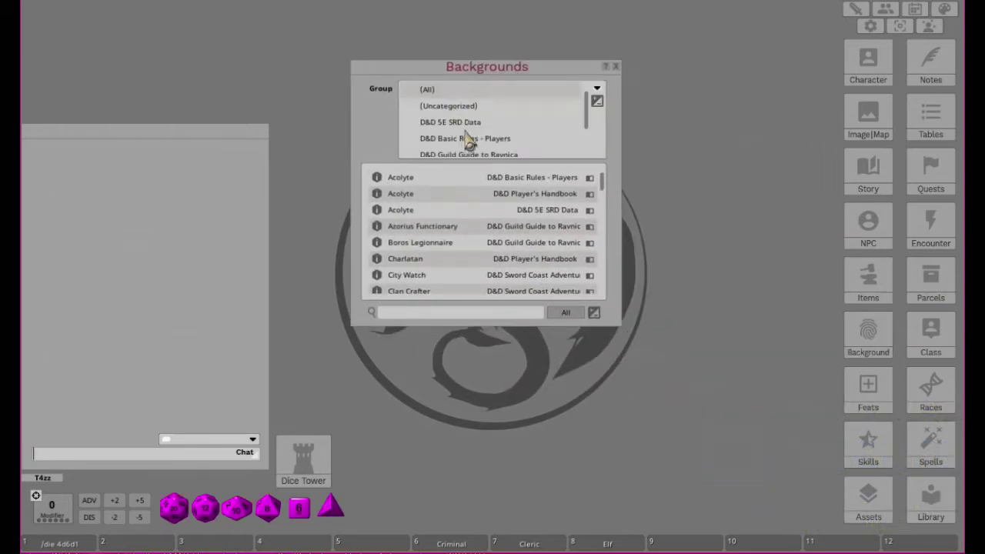
scroll(477, 148, down, 2)
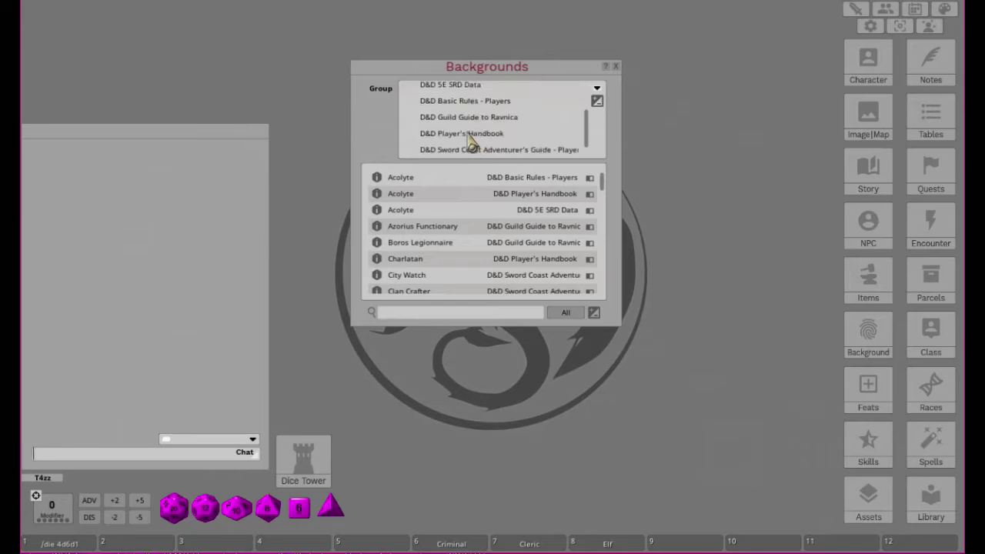
click(477, 130)
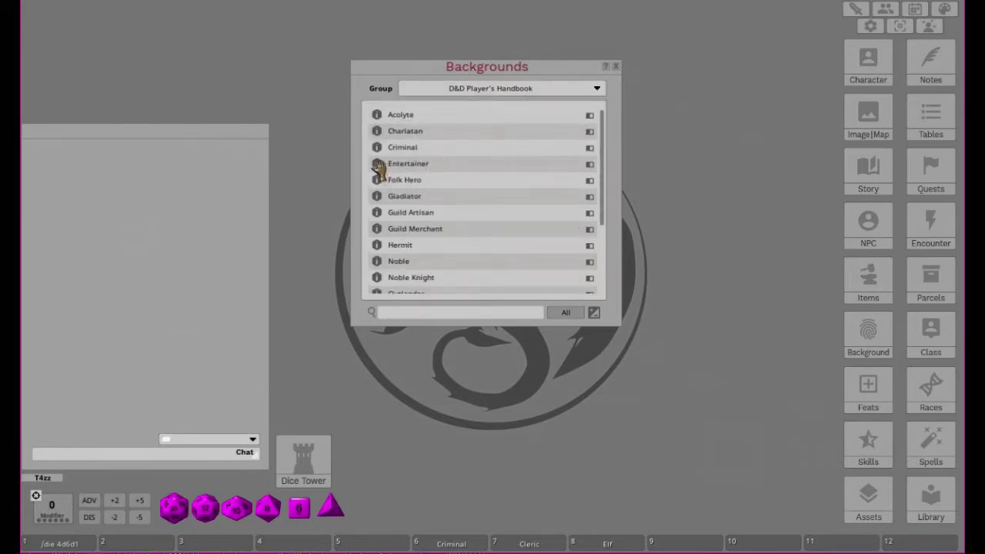
drag(469, 551, 453, 548)
click(615, 66)
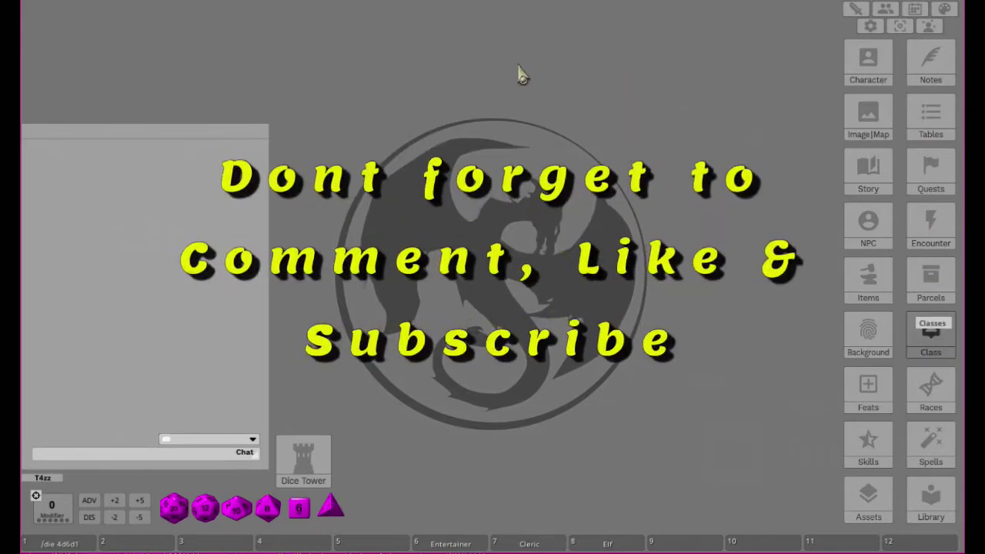
Step: Filter the Classes list to the D&D Player's Handbook and assign the Druid class to hotkey slot 7
click(781, 176)
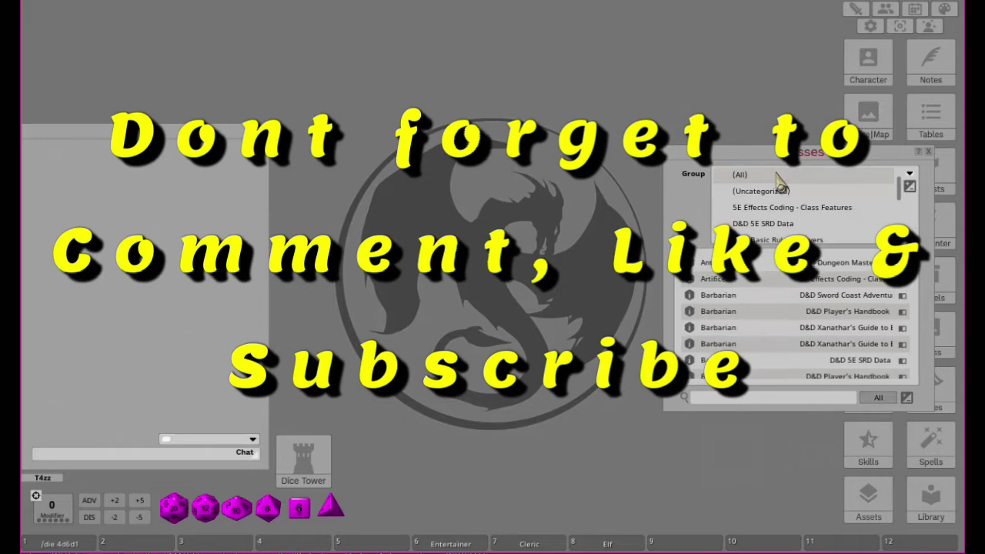
scroll(781, 212, down, 1)
scroll(774, 217, down, 2)
click(772, 215)
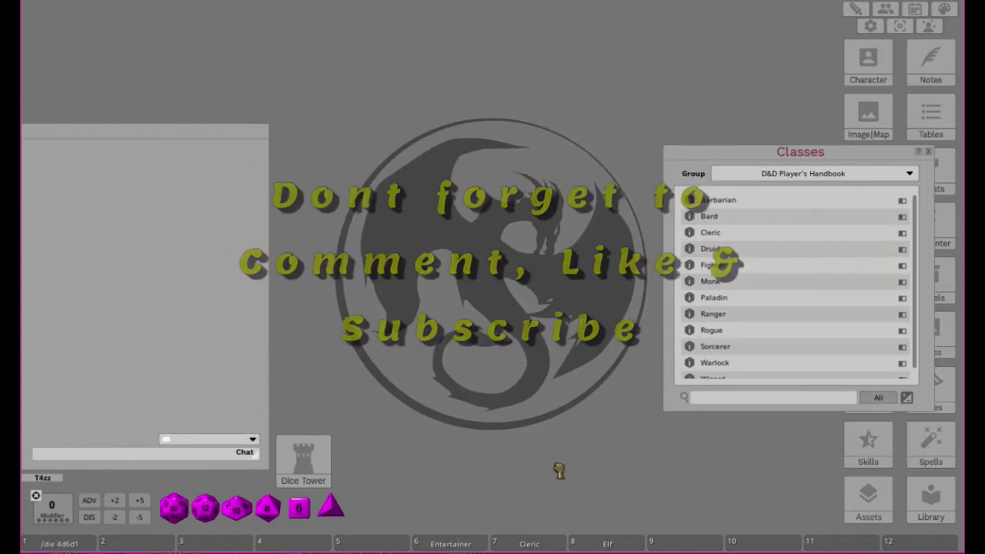
drag(533, 546, 531, 545)
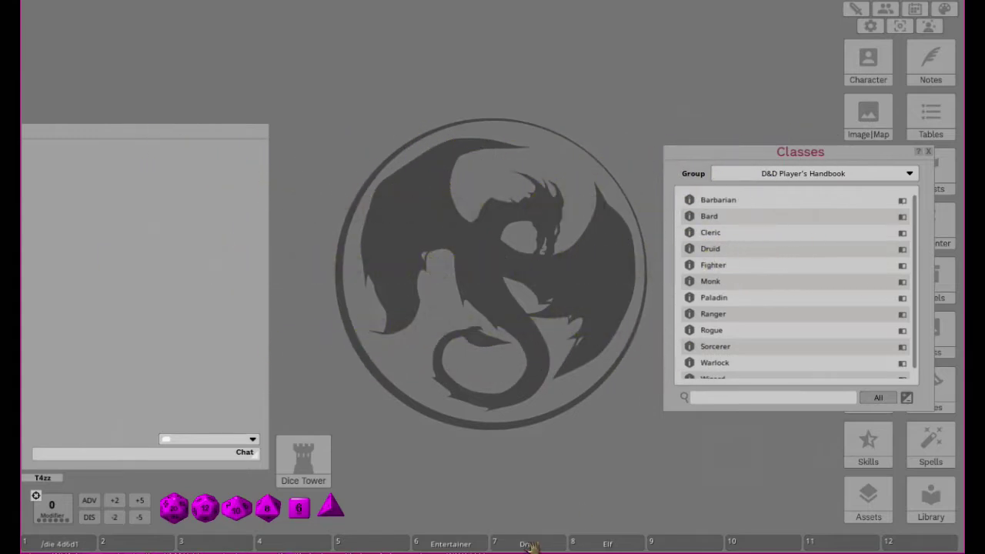
click(927, 153)
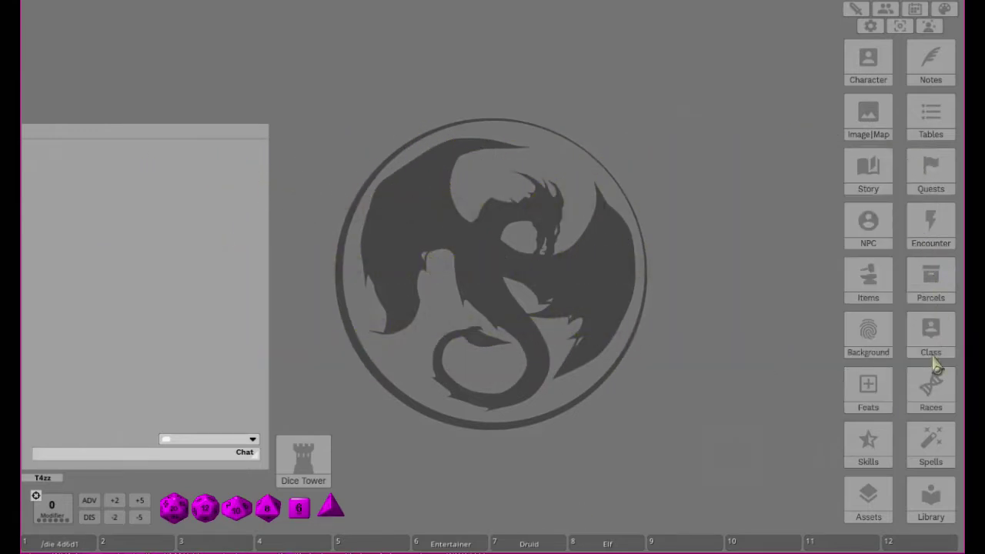
Step: Filter the Races list to the D&D Player's Handbook and assign the Gnome race to hotkey slot 8
click(933, 388)
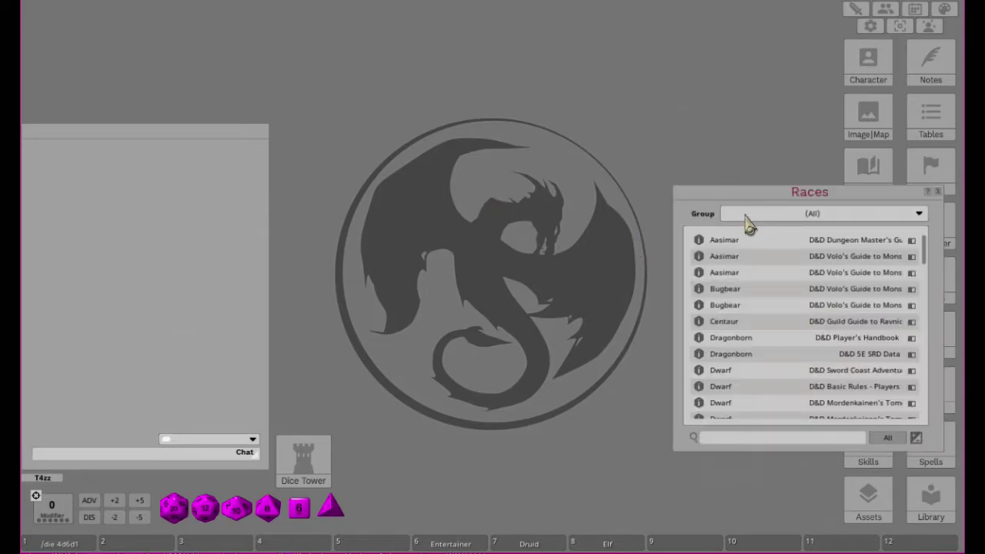
click(748, 219)
scroll(775, 259, down, 2)
scroll(777, 260, down, 2)
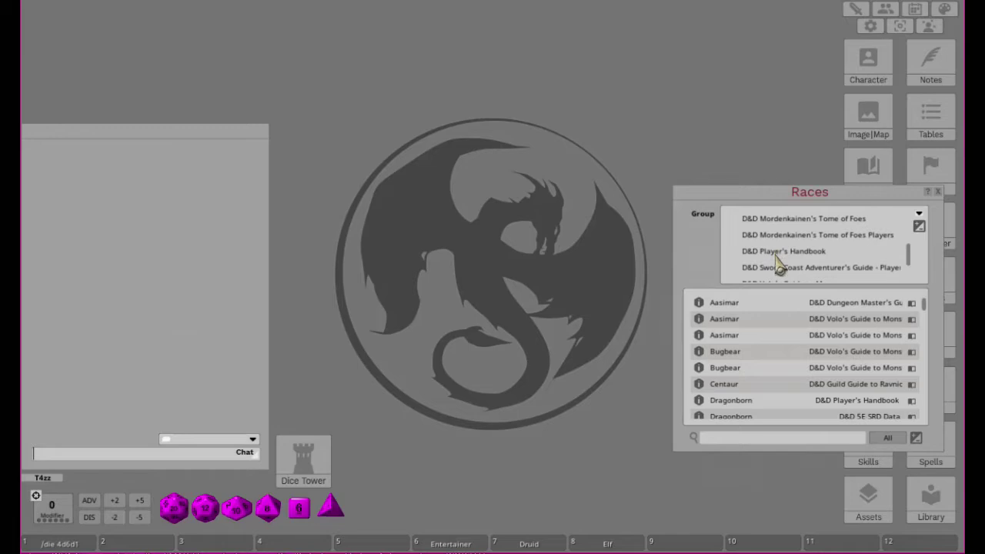
click(779, 257)
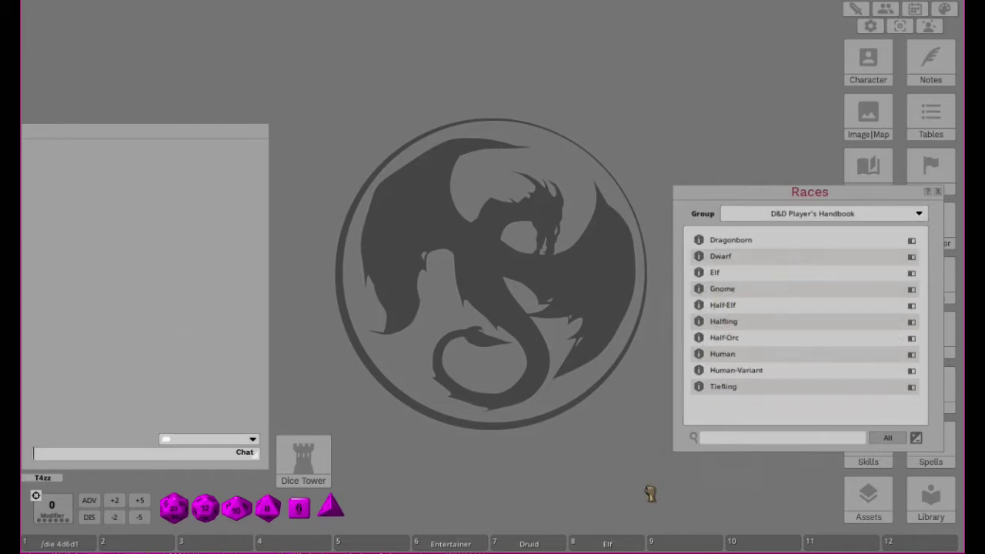
drag(605, 545, 606, 545)
click(938, 191)
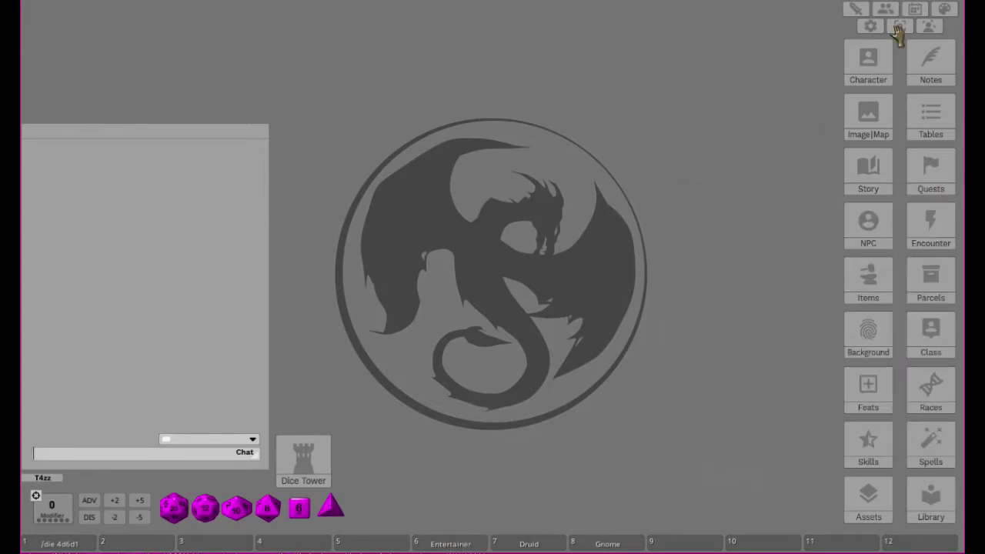
Step: Enlarge the Character Selection window and add a new character named Druid Gnome
click(879, 69)
drag(502, 170, 489, 10)
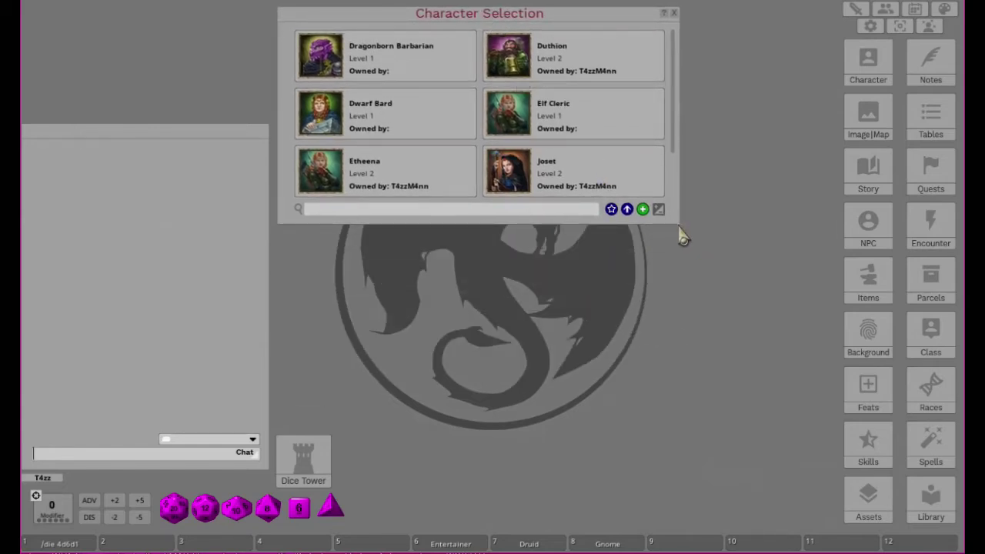
mouse_move(679, 230)
mouse_down()
mouse_move(695, 239)
mouse_move(670, 227)
mouse_up()
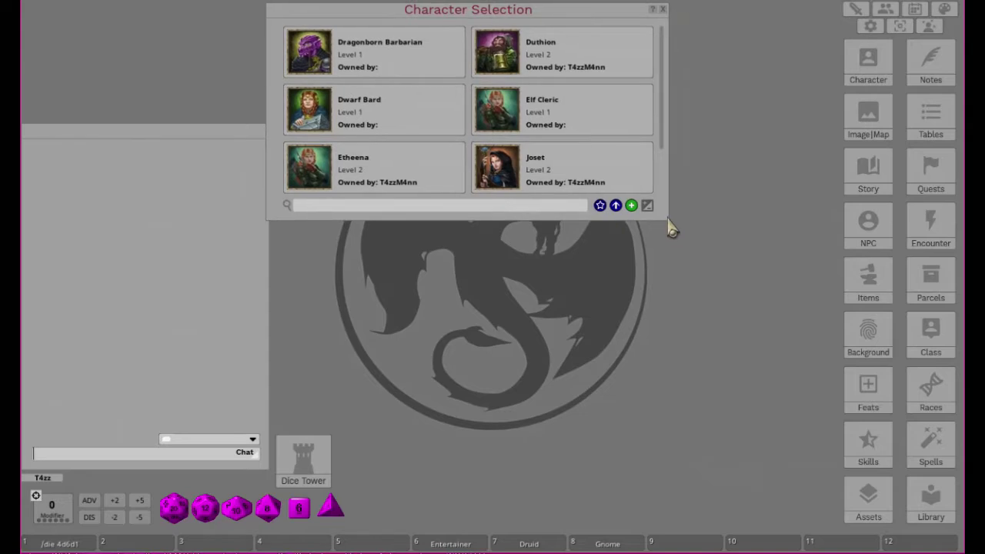
drag(666, 221, 760, 287)
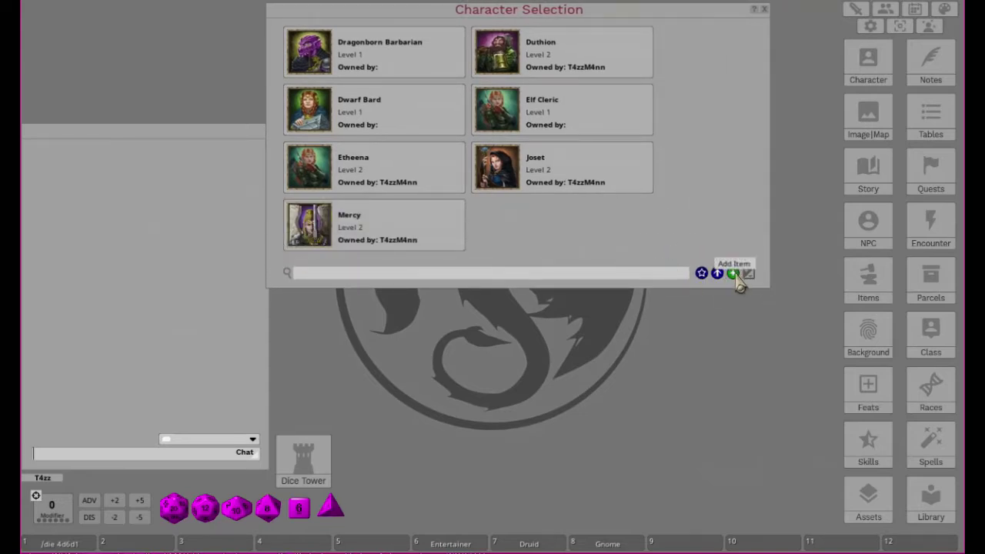
click(732, 274)
click(407, 138)
text(Druid )
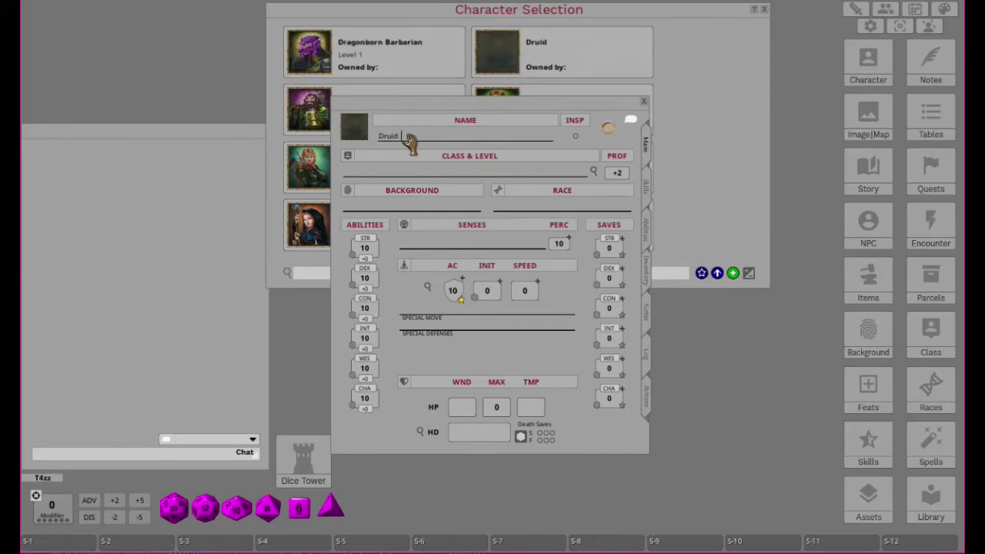
text(Gnome)
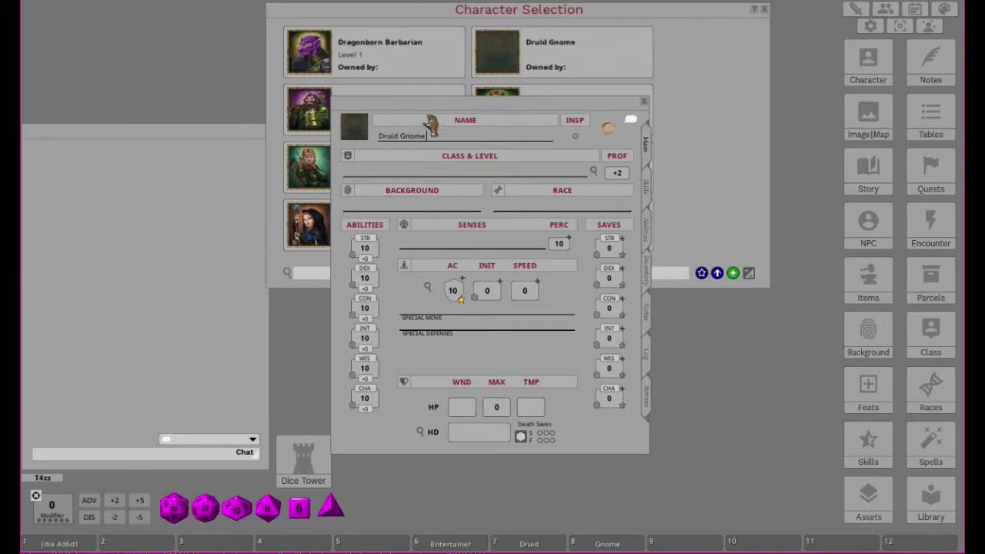
Step: Set the character's portrait to Gnome-Illusionist.jpg from the SmiteWorks folder
click(358, 131)
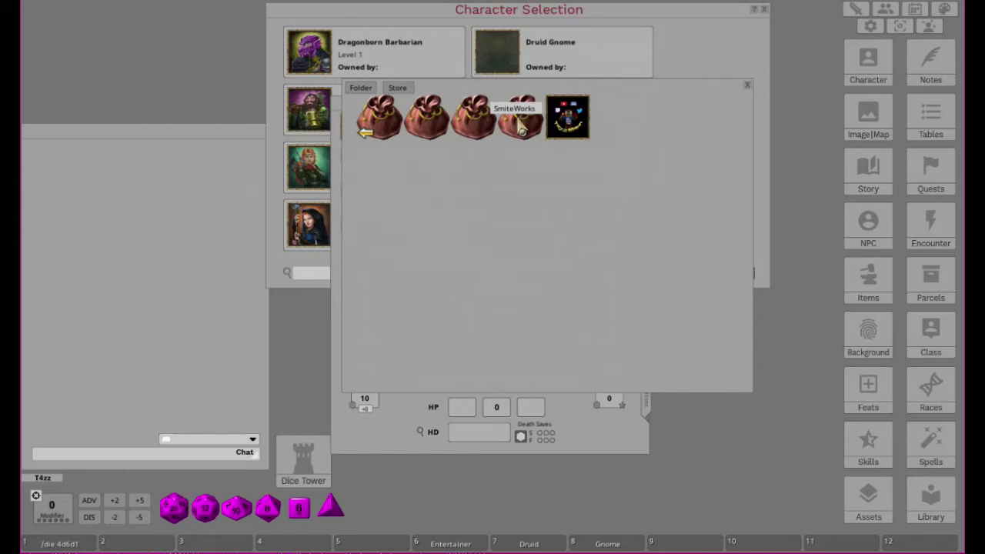
click(521, 123)
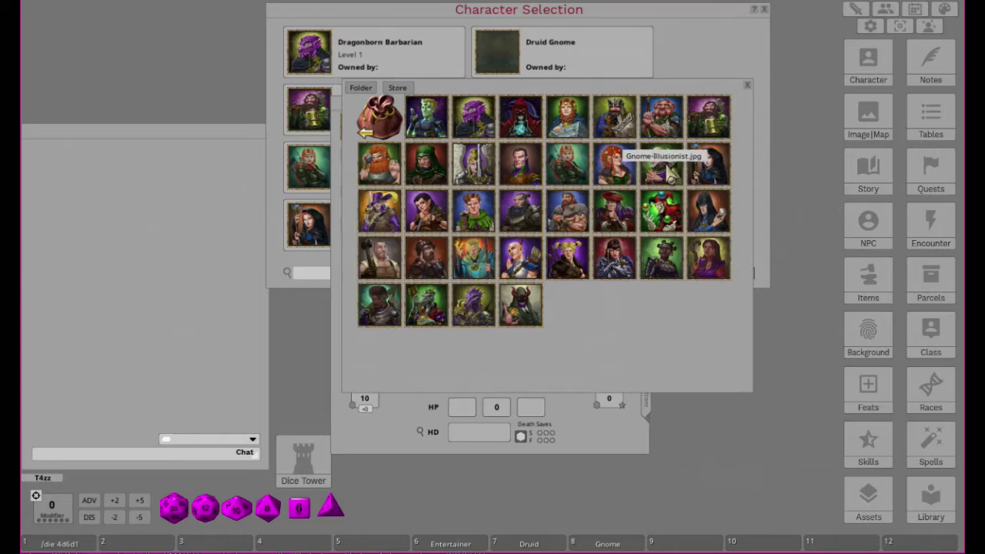
click(671, 177)
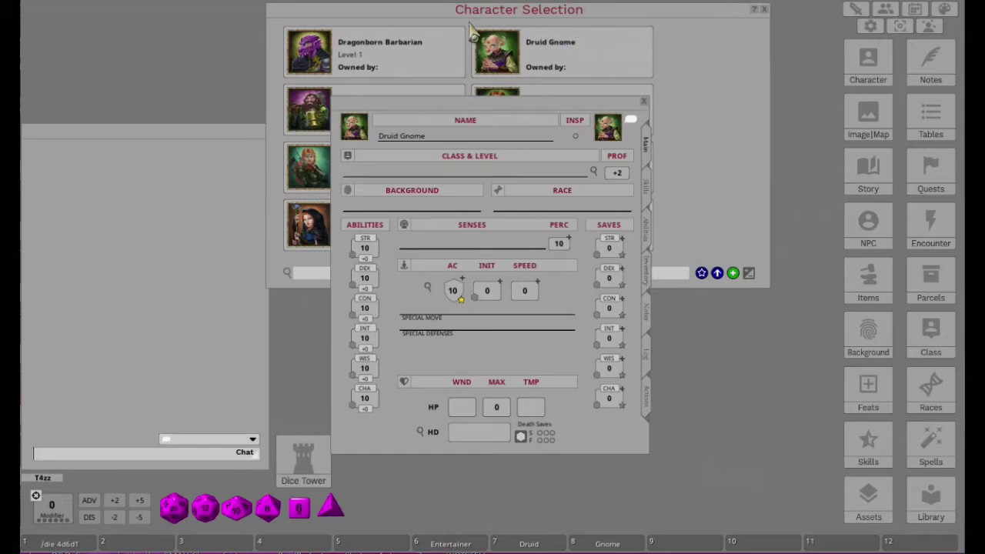
Step: Add the Entertainer background from hotkey slot 6 to the Druid Gnome character sheet and close the background's description
drag(441, 107, 493, 112)
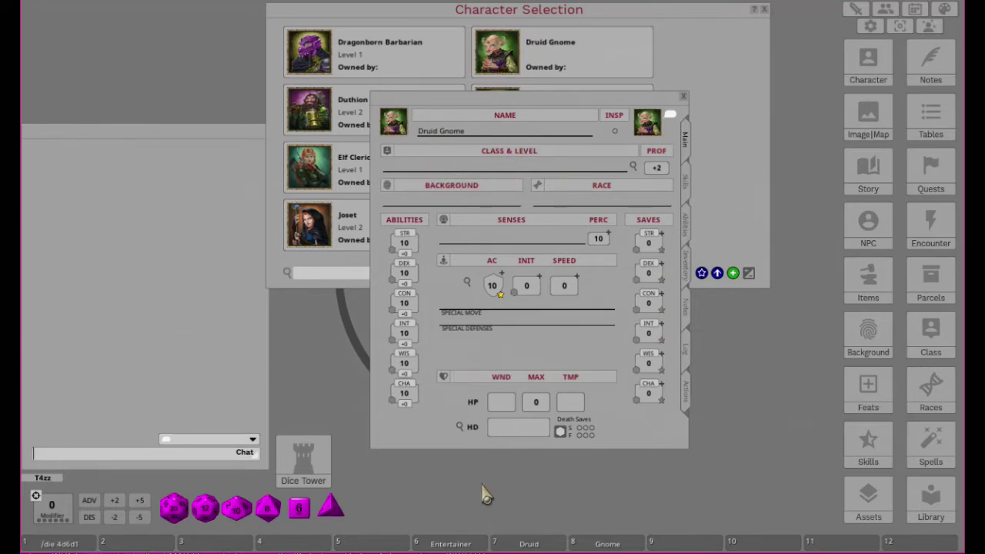
click(429, 543)
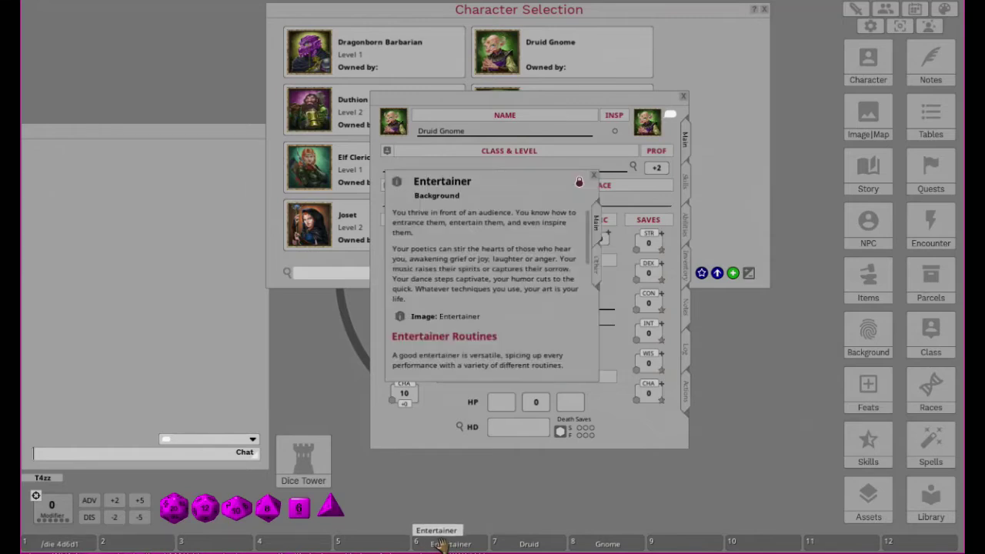
drag(479, 174, 780, 143)
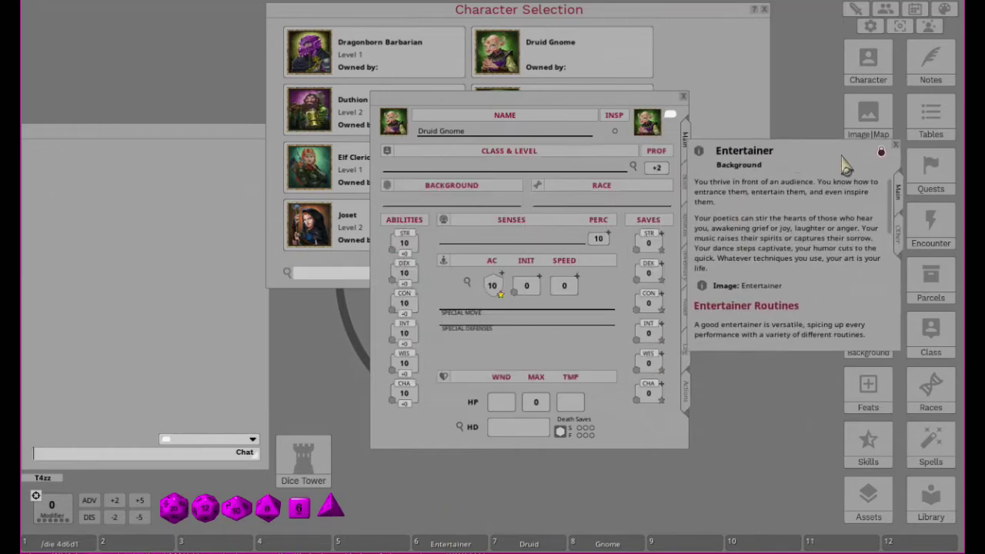
drag(698, 153, 416, 209)
click(895, 145)
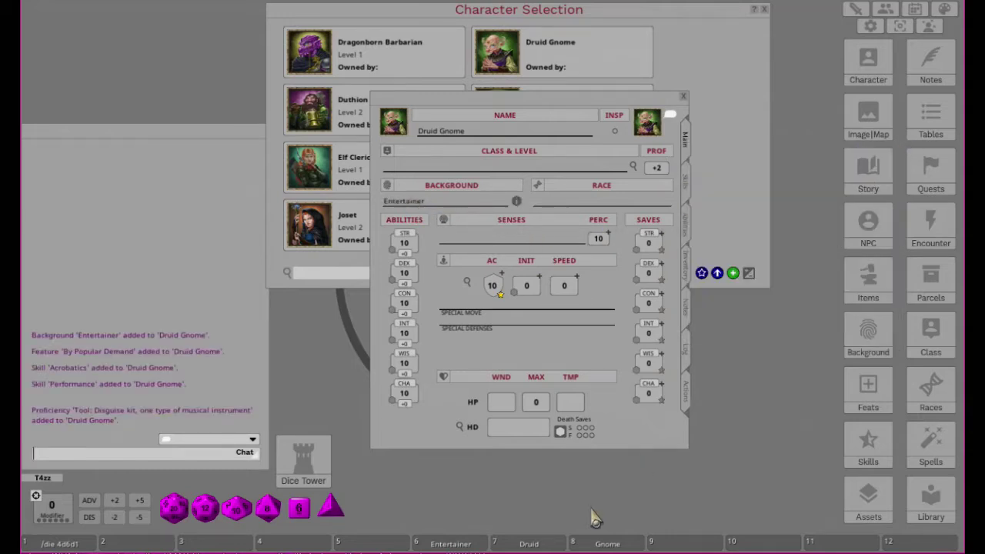
Step: Add the Druid class from hotkey slot 7 to the Druid Gnome character sheet
click(526, 538)
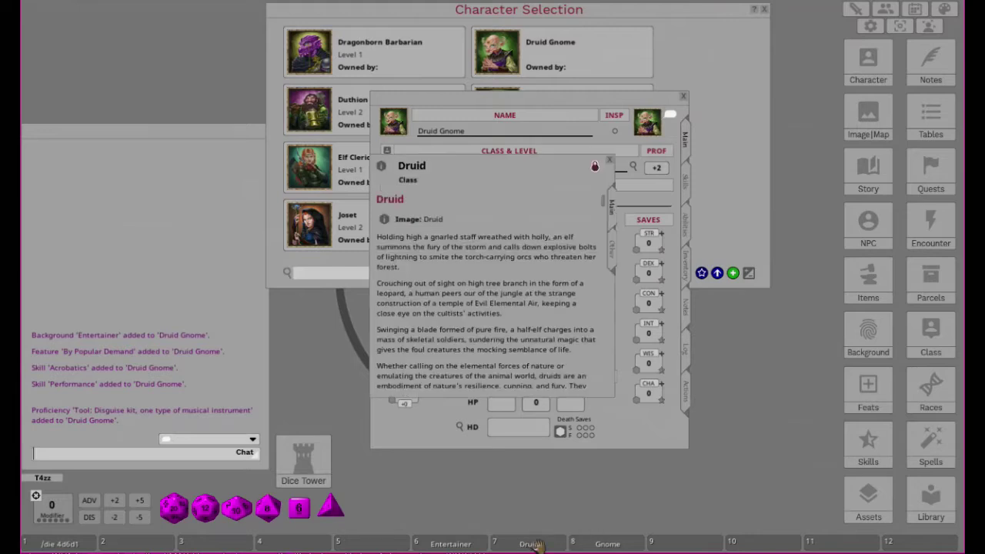
drag(511, 168, 876, 49)
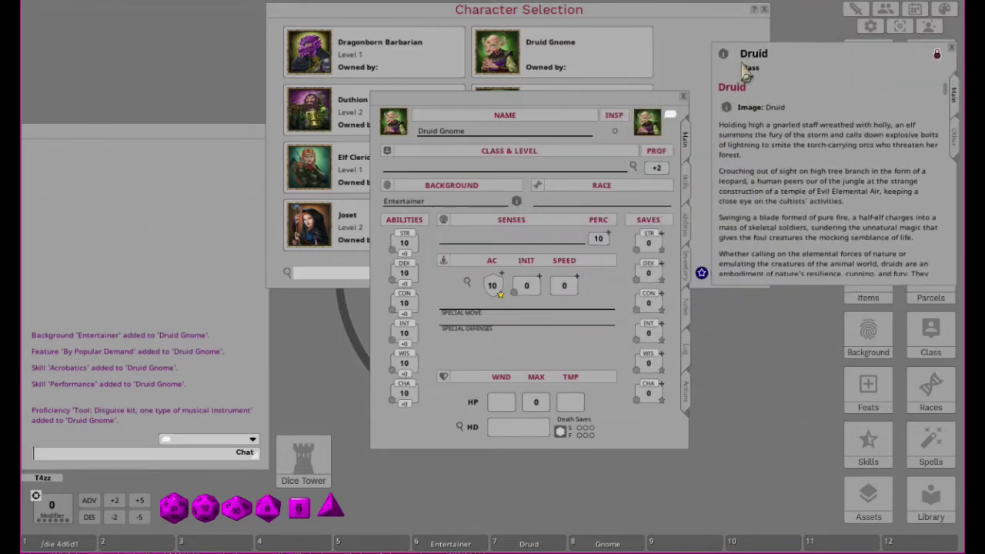
drag(728, 60, 418, 170)
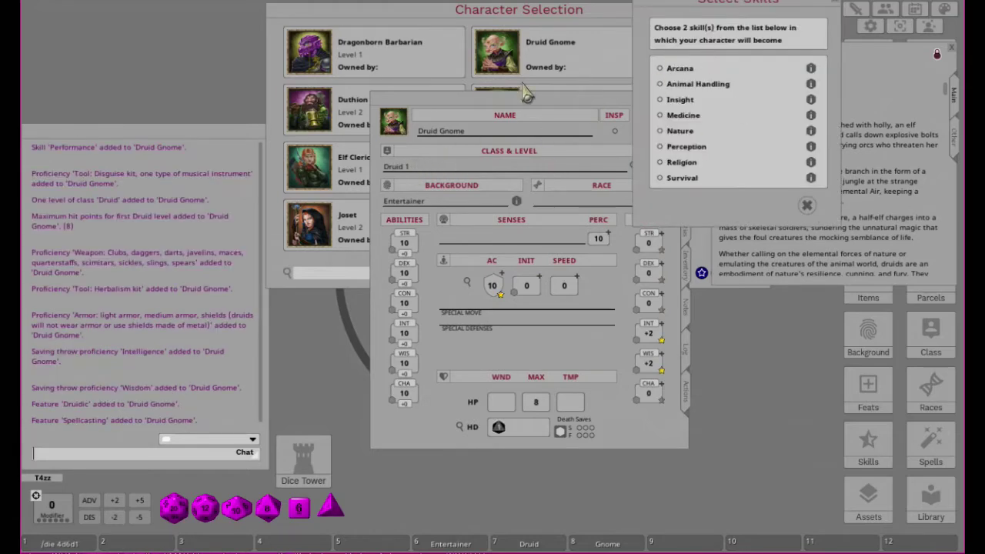
Step: Review the character's skills and choose Nature and Survival as the two Druid class skill proficiencies
drag(550, 111, 459, 46)
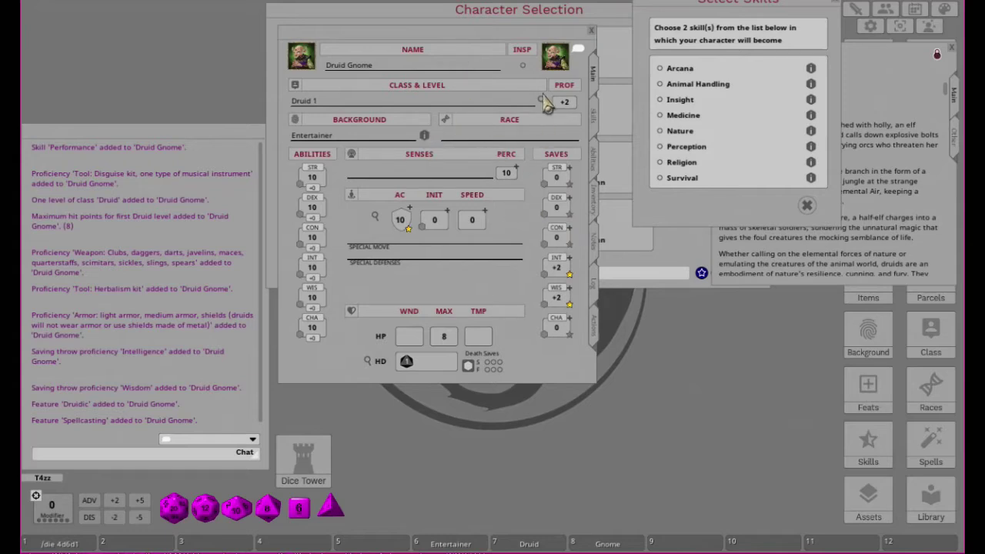
click(593, 115)
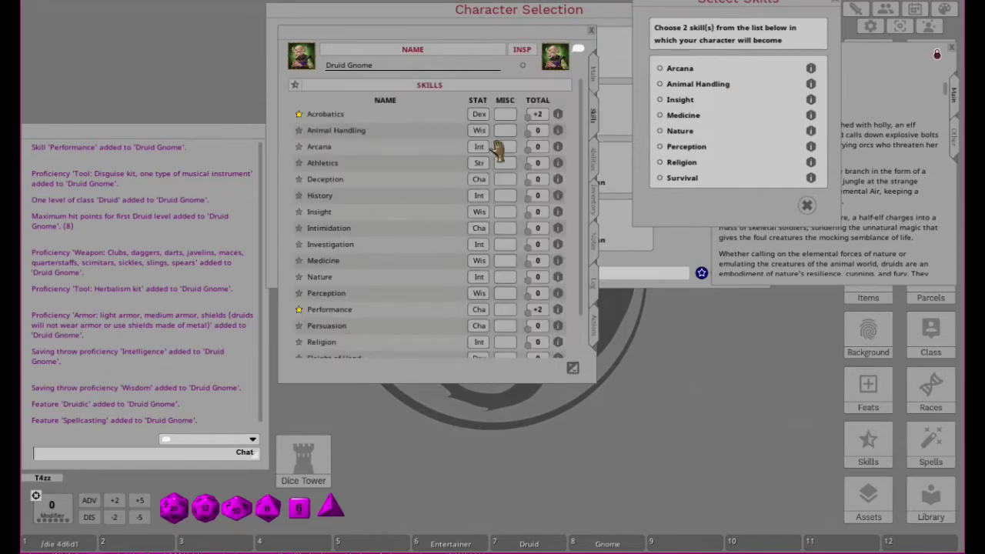
scroll(402, 208, down, 2)
scroll(427, 218, up, 2)
click(659, 132)
click(660, 180)
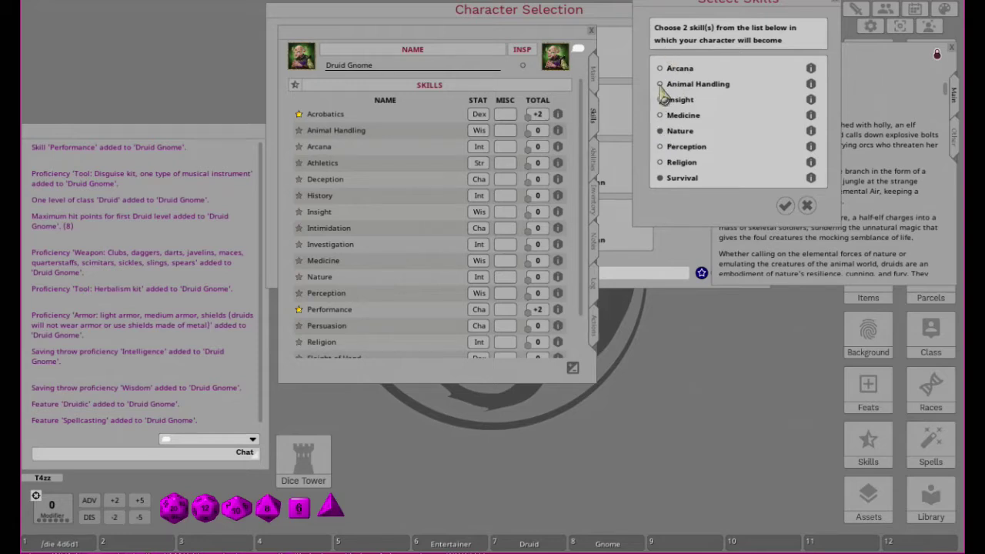
click(784, 207)
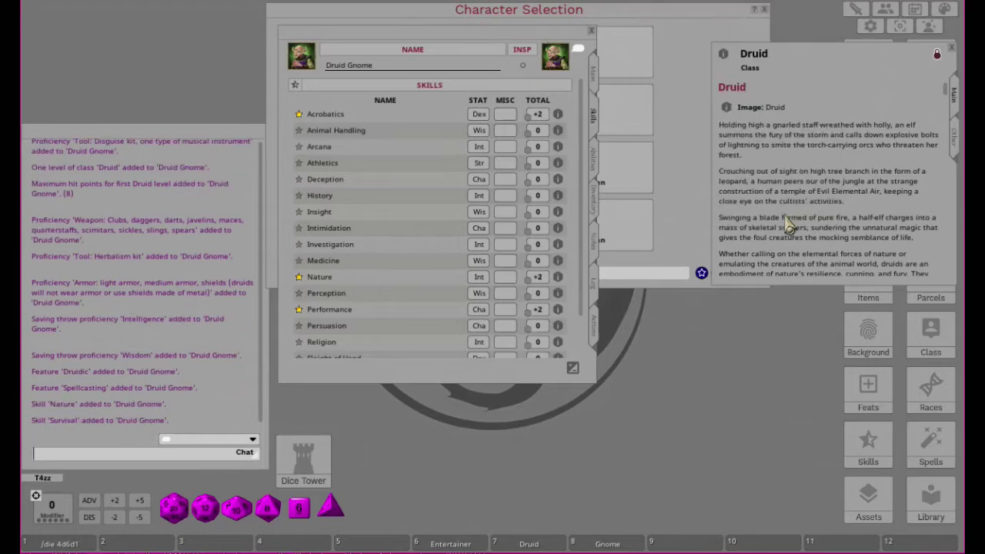
Step: Close the Druid class description and add the Gnome race from hotkey slot 8 to the main page of the Druid Gnome character sheet
click(594, 73)
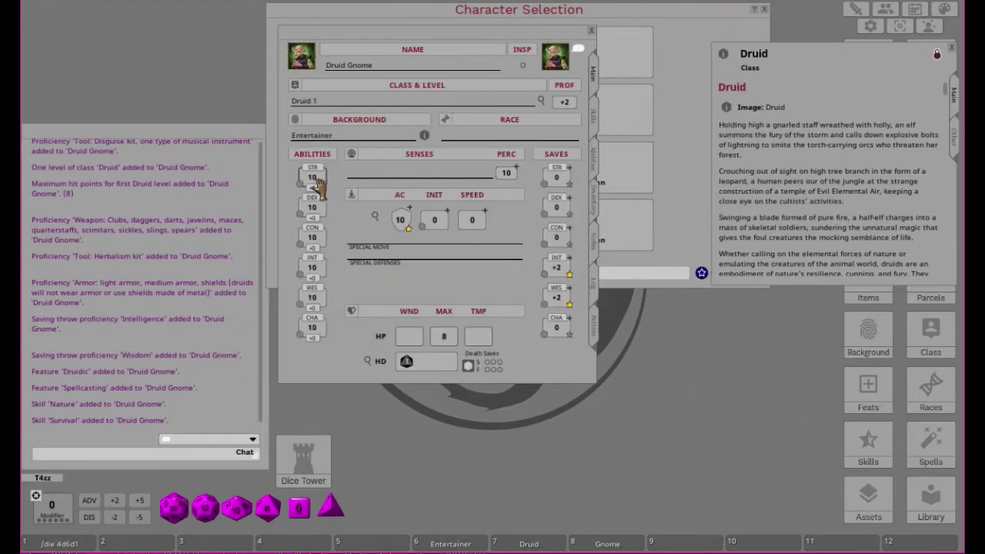
click(952, 48)
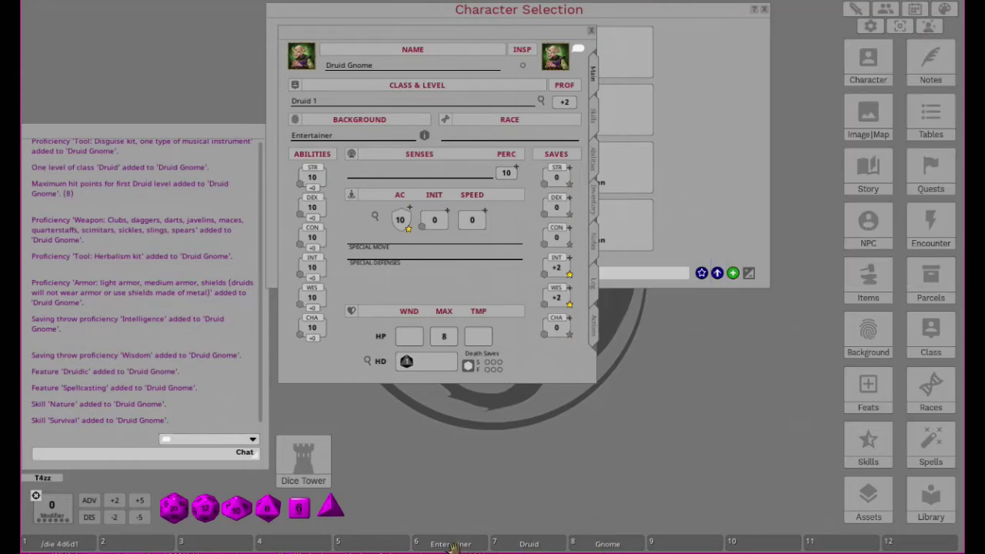
click(601, 542)
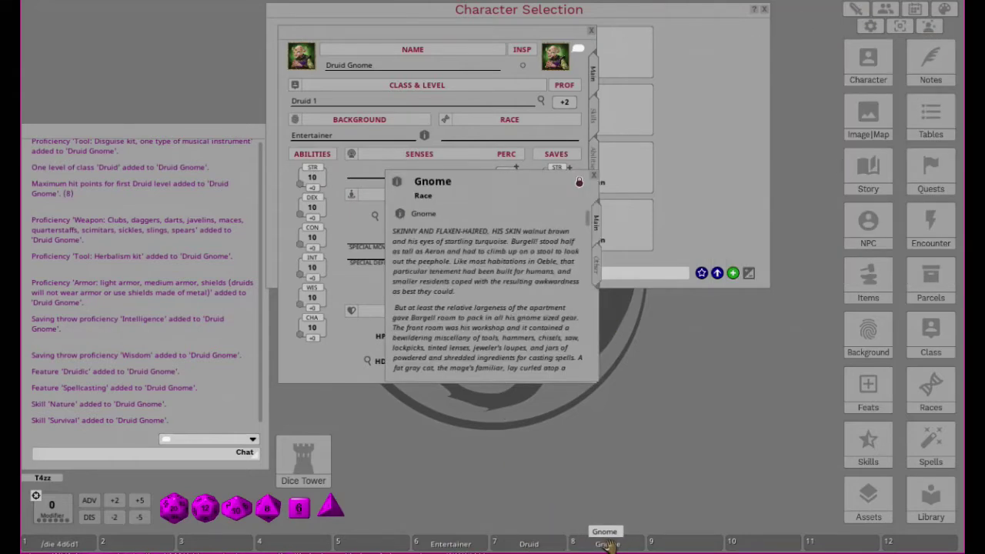
drag(397, 182, 482, 147)
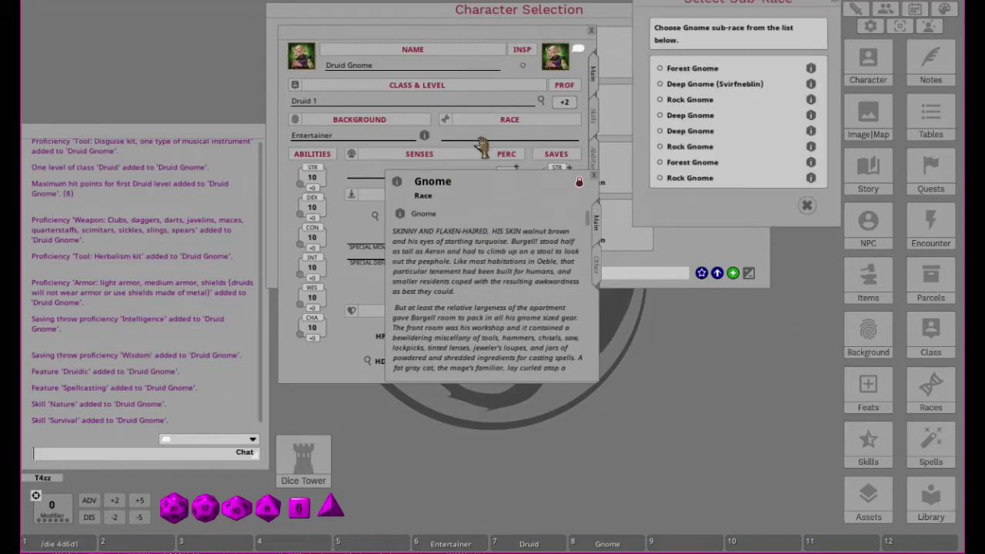
click(597, 181)
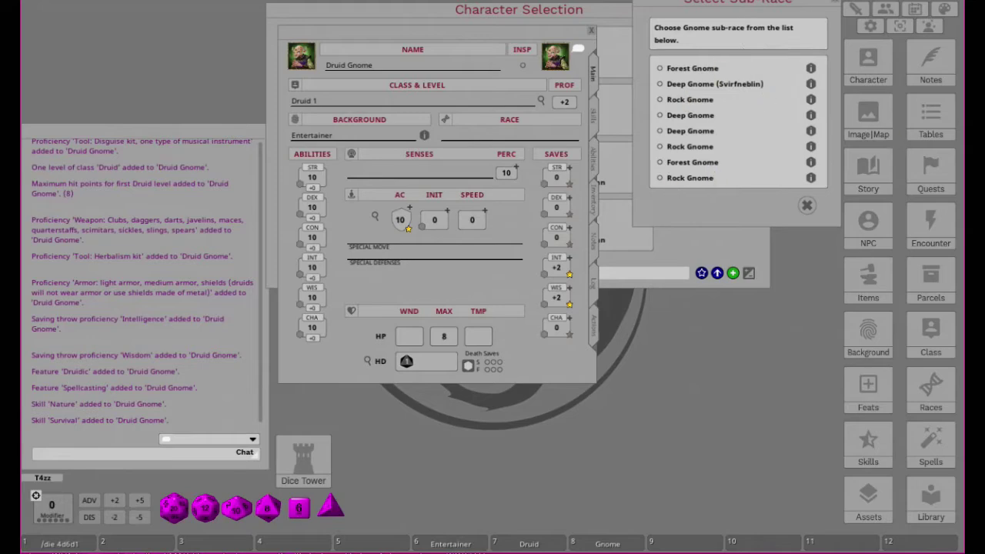
Step: Open the Gnome race's Subrace trait and place the Forest Gnome and Rock Gnome descriptions side by side
click(608, 544)
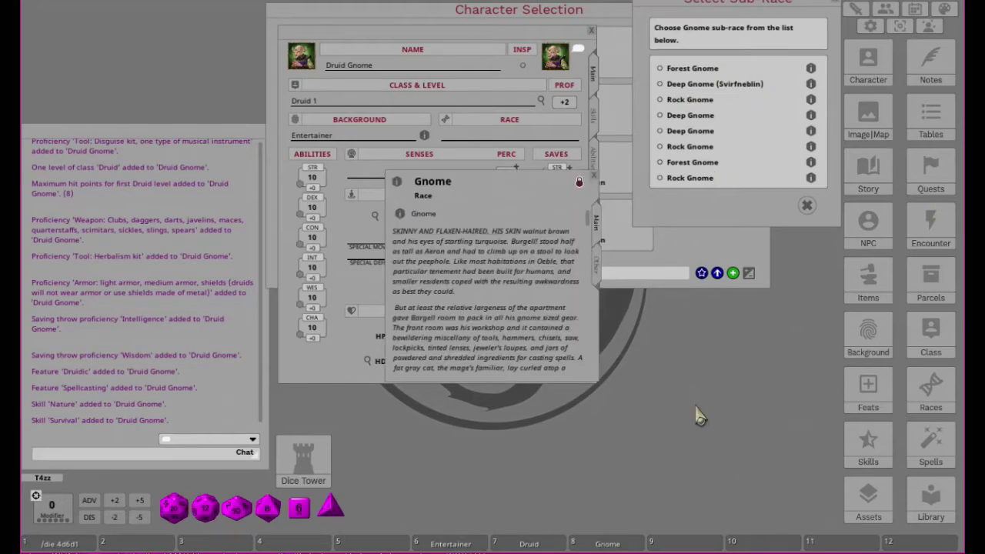
drag(490, 181, 220, 66)
scroll(231, 181, down, 10)
scroll(237, 185, down, 10)
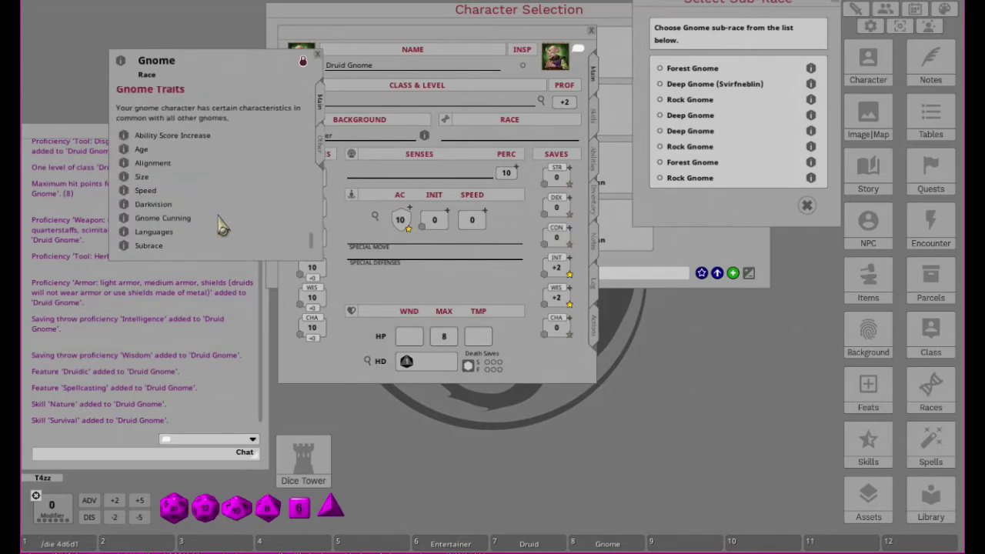
click(124, 246)
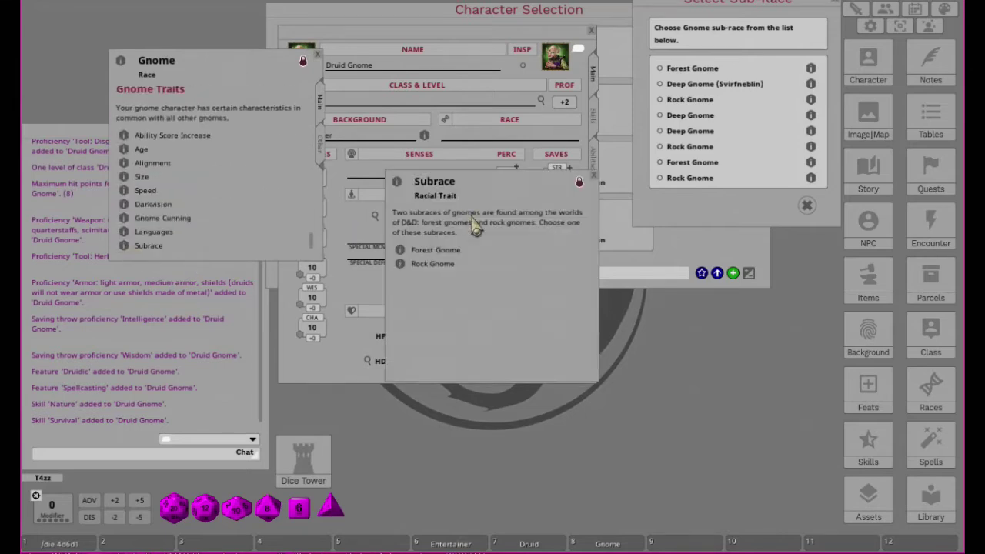
click(400, 254)
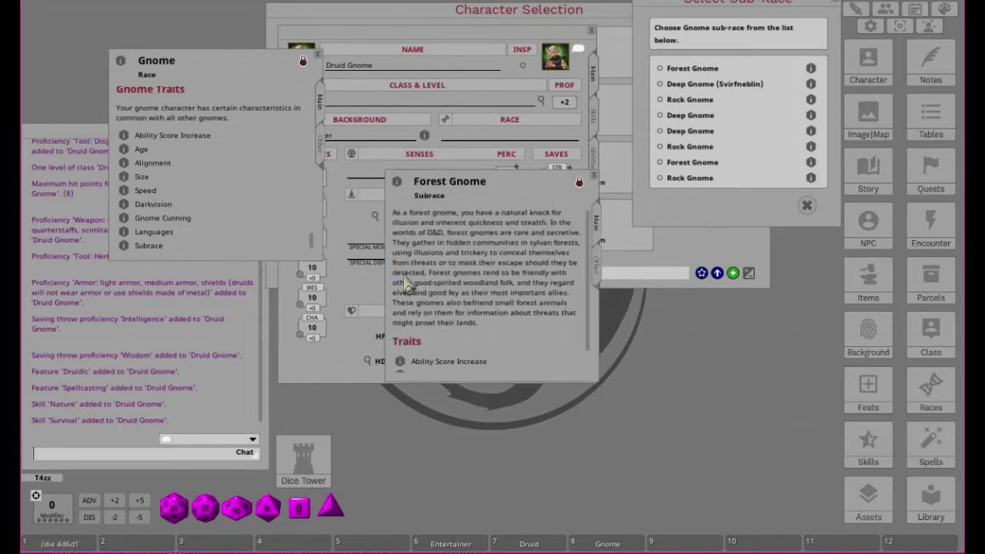
scroll(509, 309, down, 3)
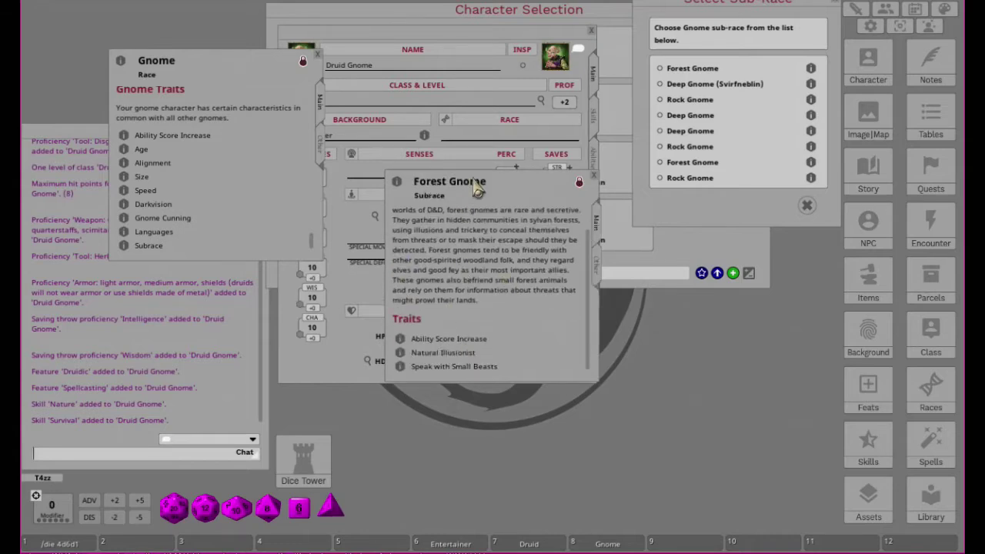
drag(492, 189, 770, 320)
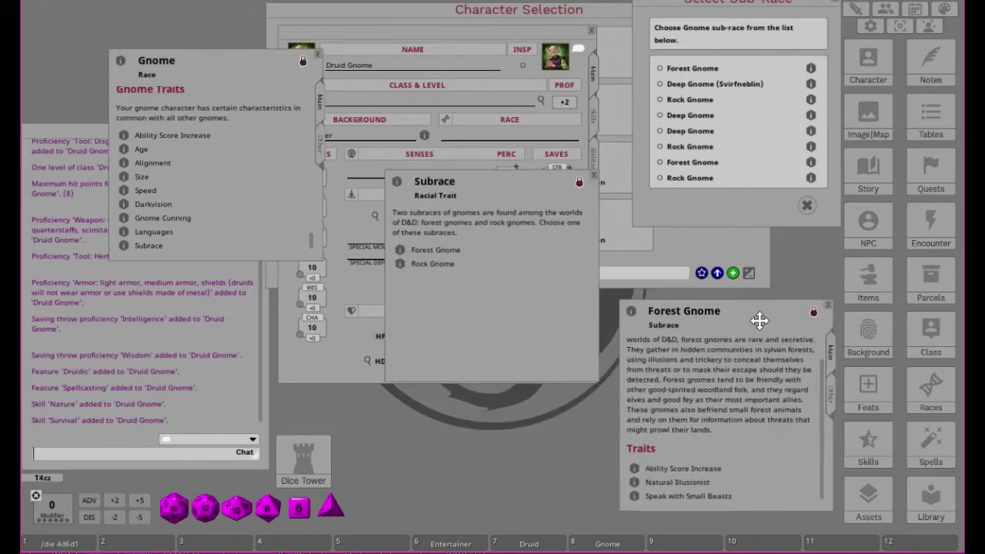
click(401, 264)
drag(521, 185, 581, 316)
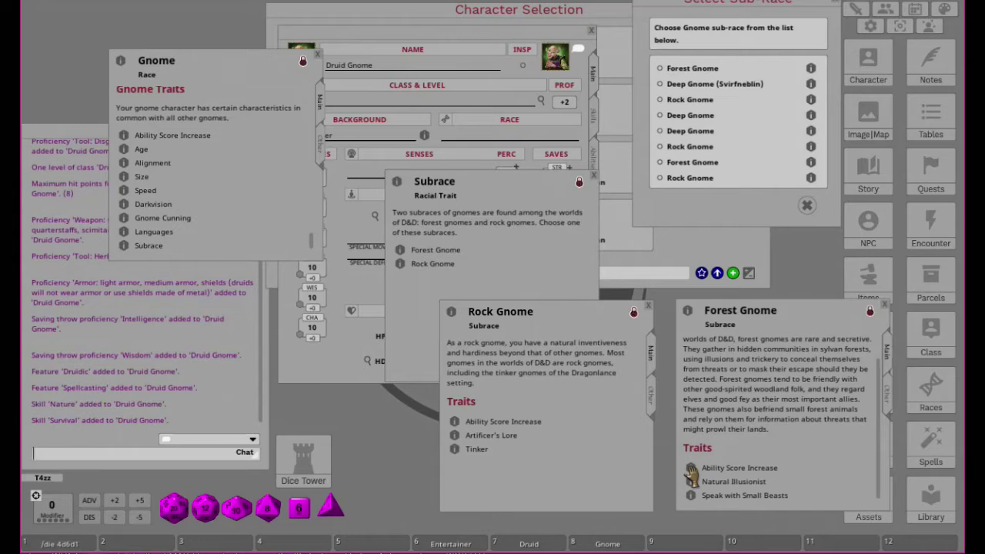
Step: Compare the Ability Score Increase traits of Forest Gnome and Rock Gnome, and close both subrace descriptions
click(690, 468)
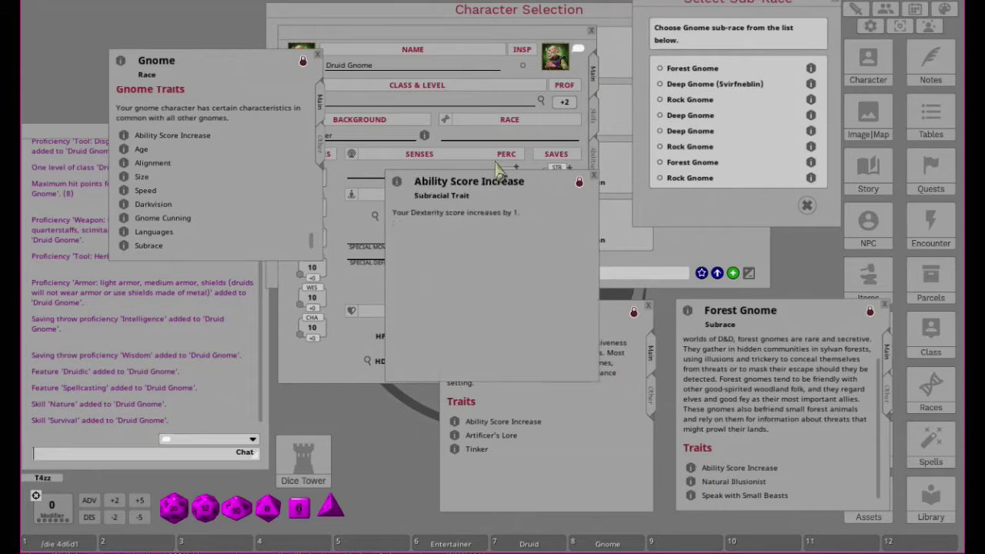
click(593, 175)
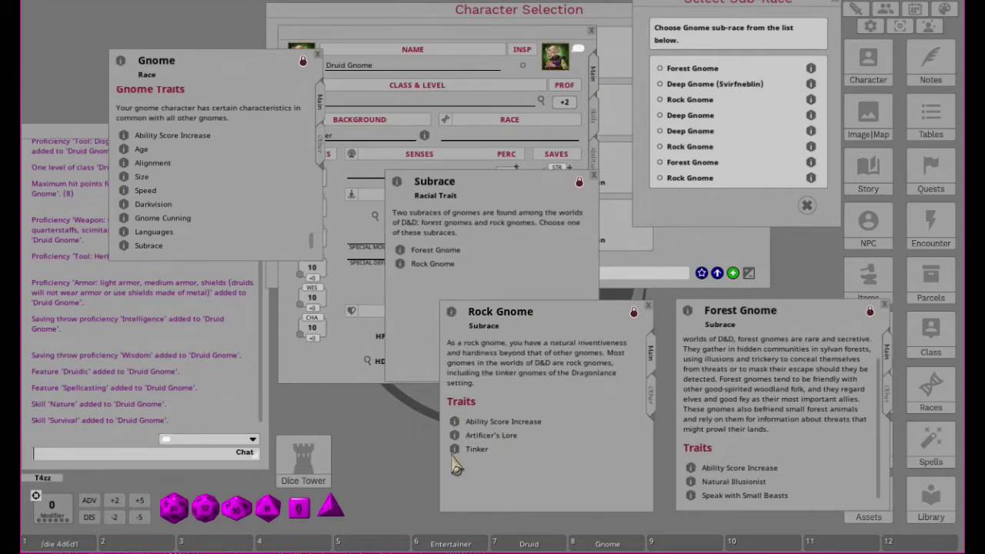
click(454, 423)
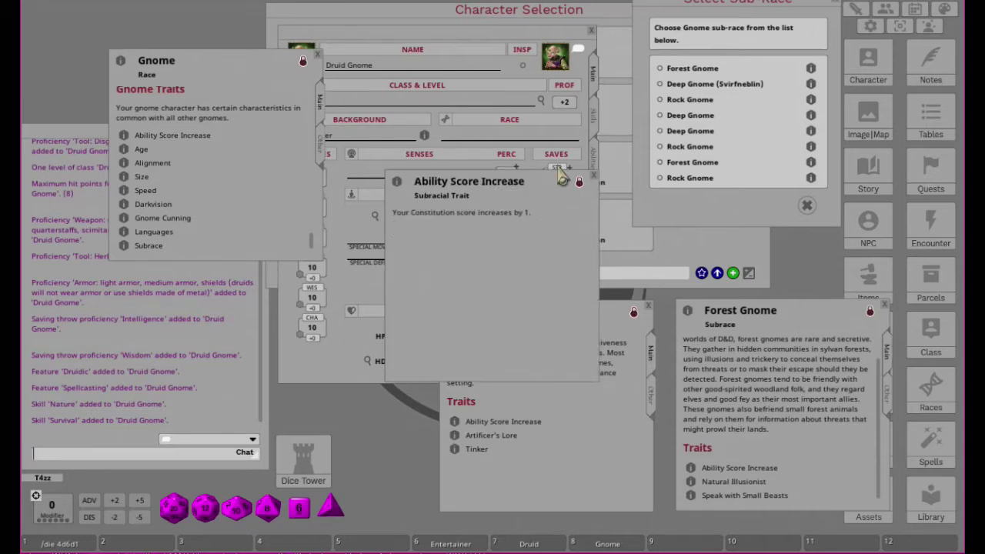
click(594, 178)
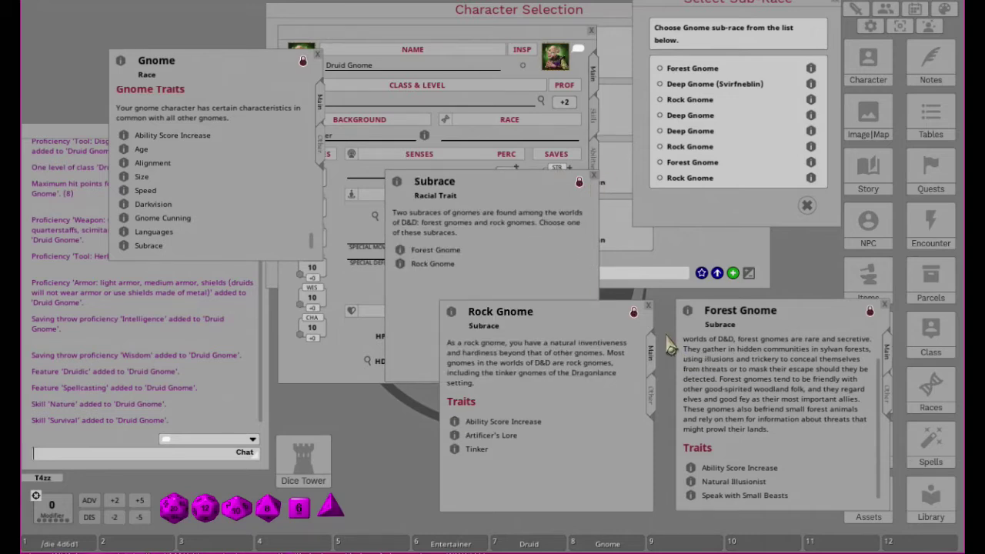
click(647, 305)
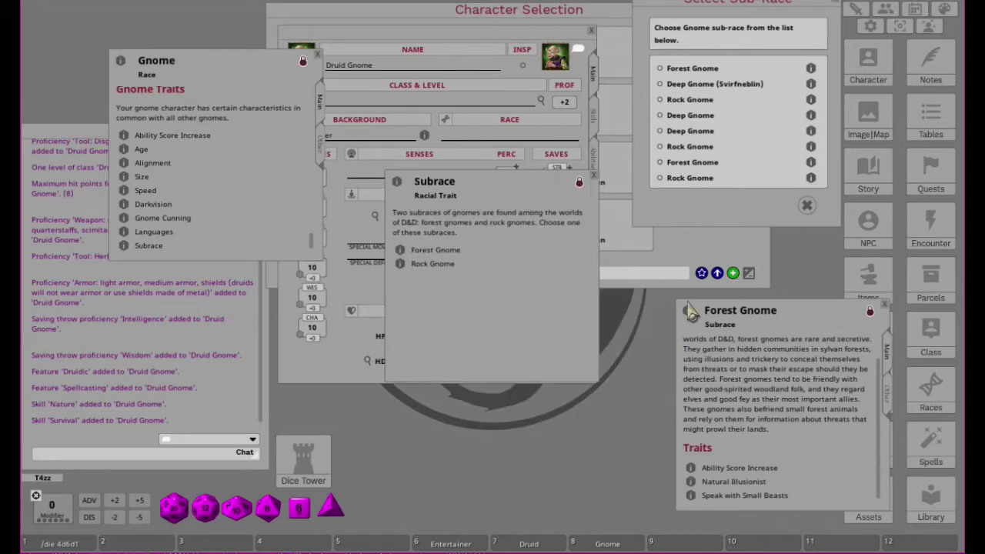
click(884, 305)
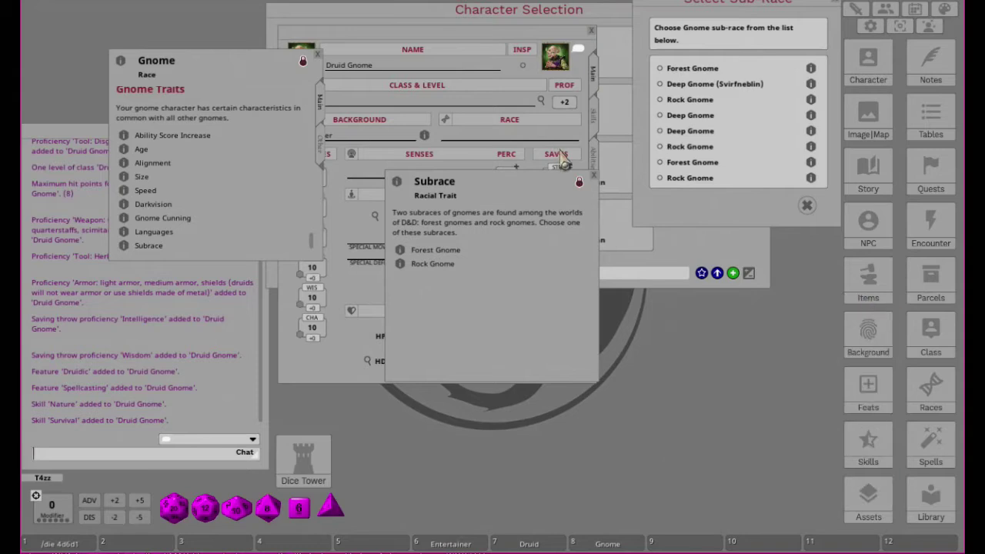
Step: Choose Rock Gnome as the character's sub-race and close the remaining Subrace and Gnome race descriptions
click(660, 101)
click(786, 206)
click(593, 176)
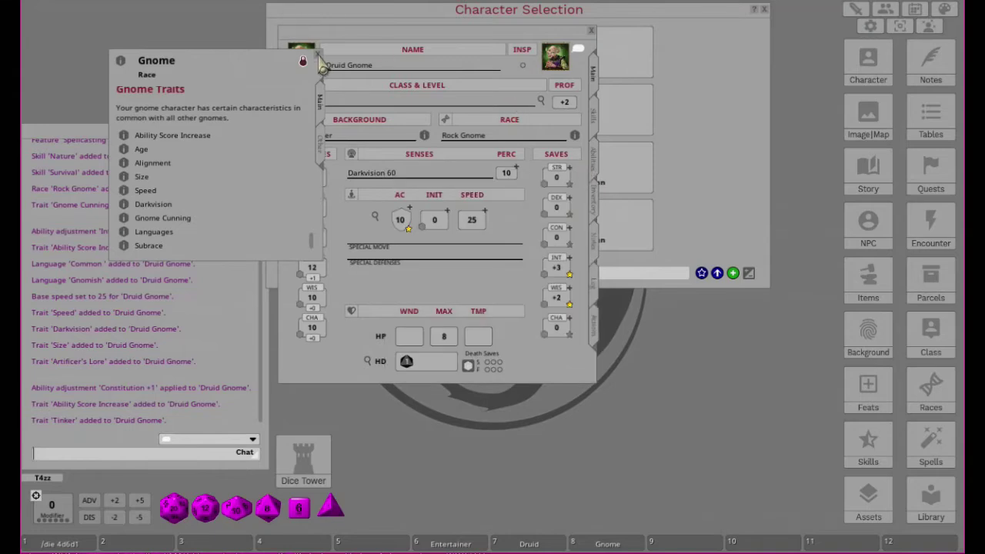
click(317, 55)
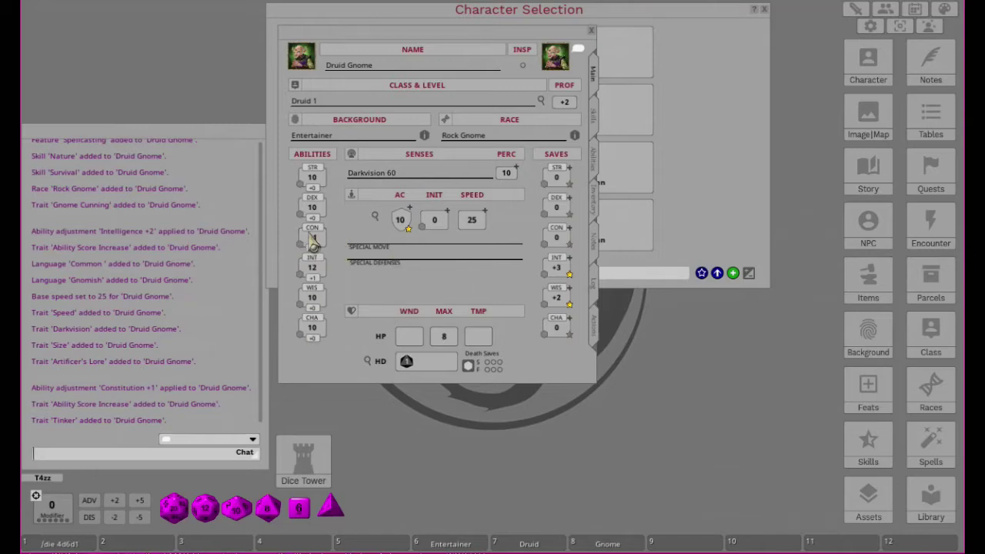
Step: Move the character sheet away from the chat and clear the chat log with the /clear command
drag(466, 38, 574, 66)
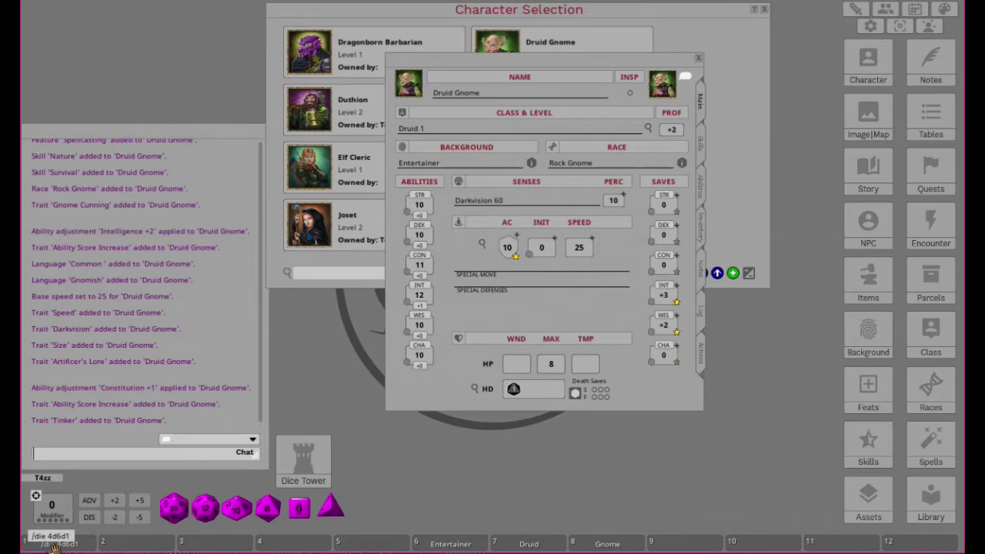
click(80, 455)
text(/clear)
key(Return)
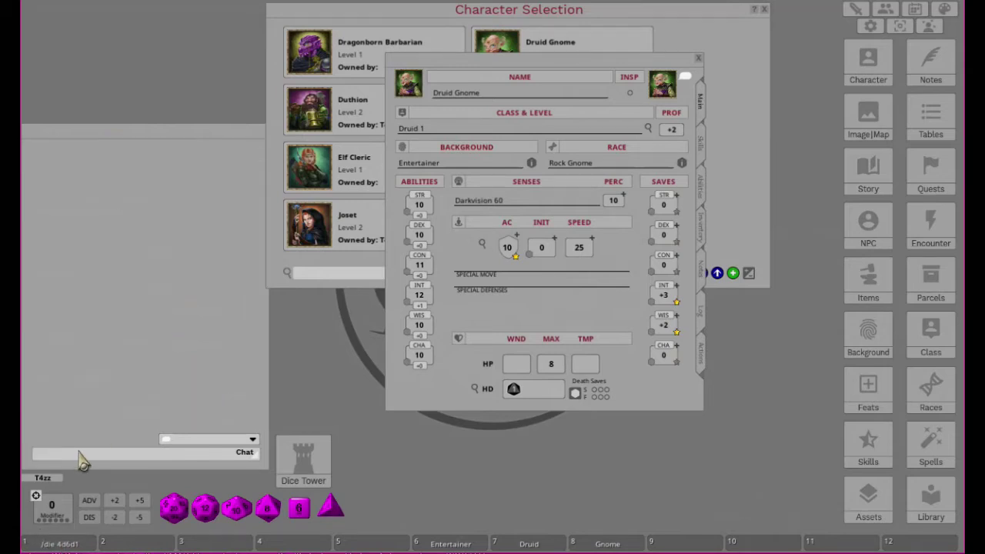
Step: Roll six ability scores with the /die 4d6d1 command from hotkey slot 1
click(58, 543)
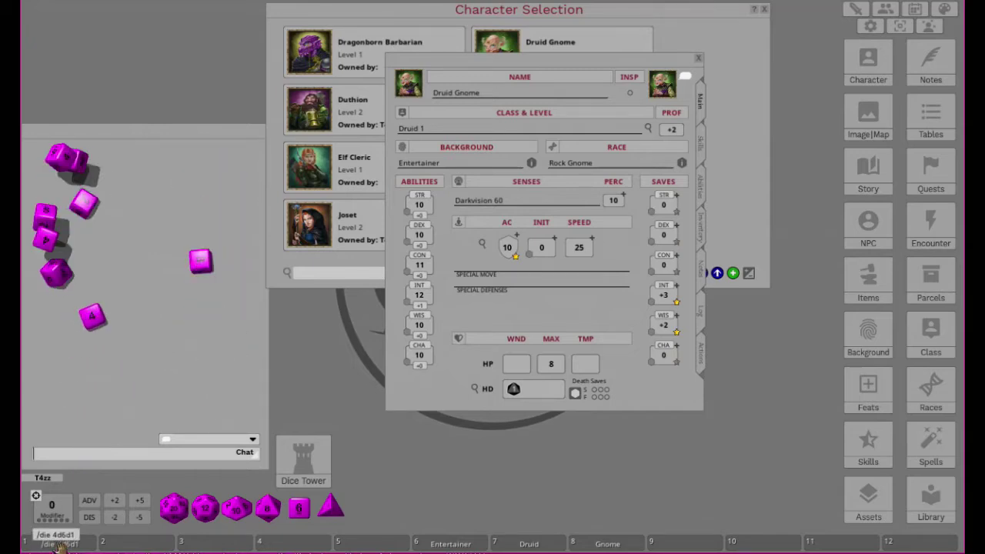
click(60, 546)
click(59, 547)
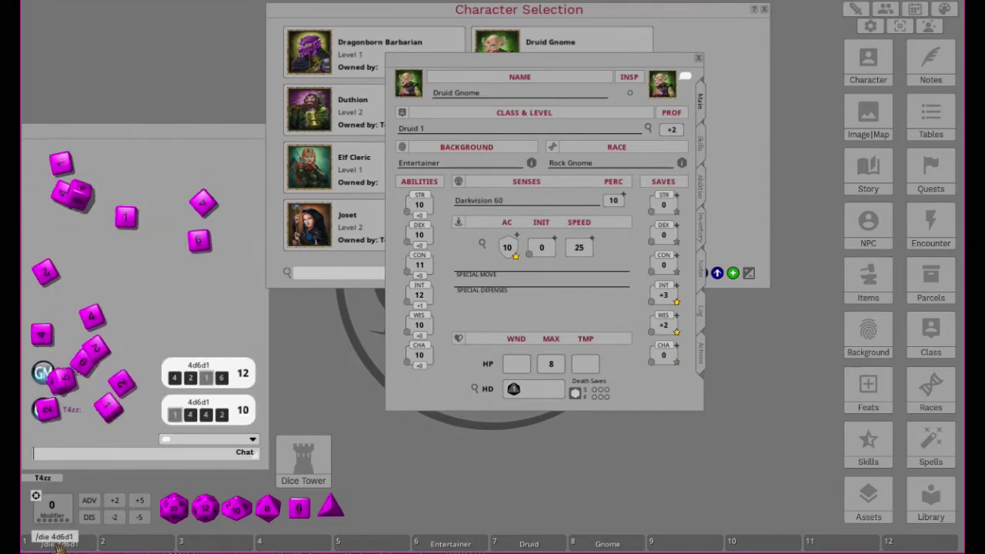
click(58, 547)
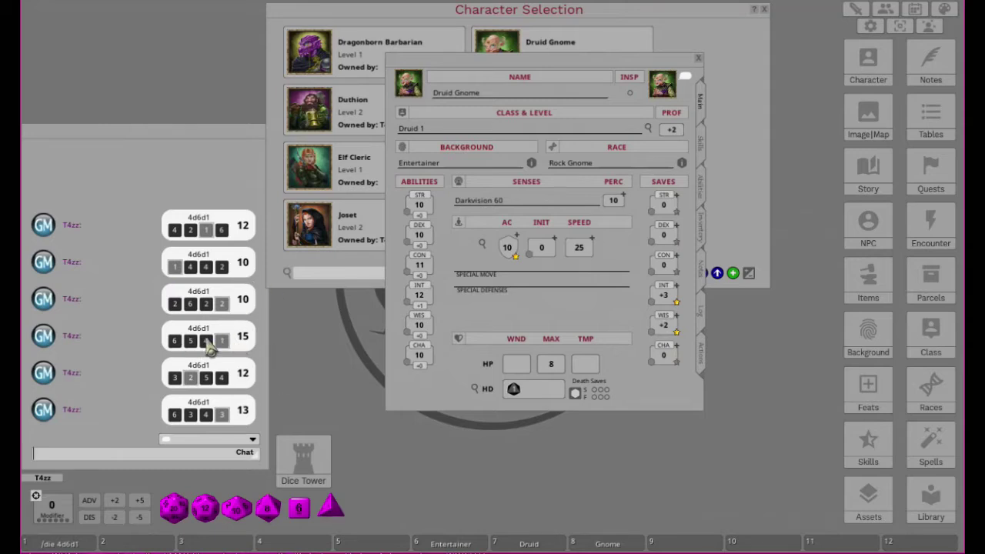
Step: Read the Quick Build advice on ability priorities in the Druid class description from hotkey slot 7, and close it
click(525, 544)
scroll(822, 157, down, 3)
scroll(821, 156, down, 5)
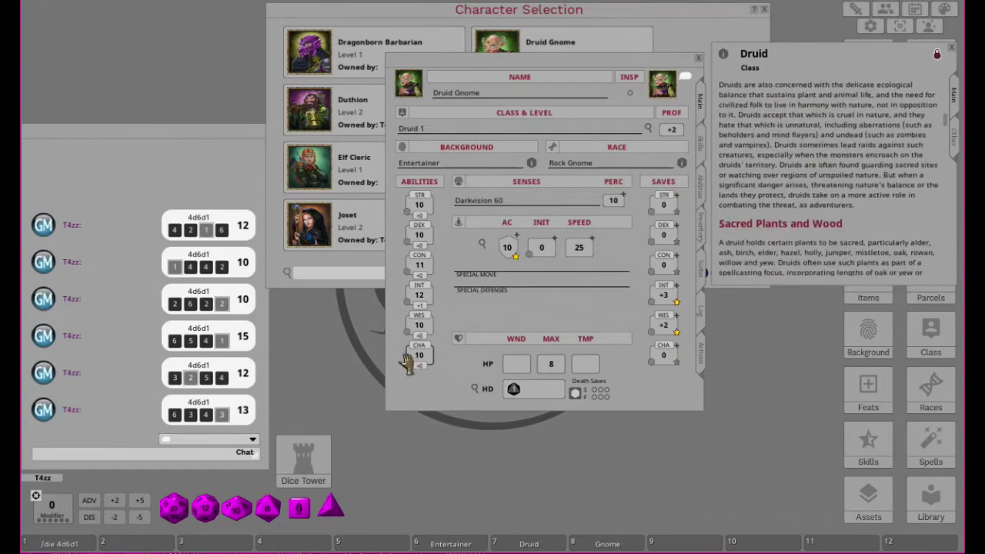
scroll(846, 165, down, 9)
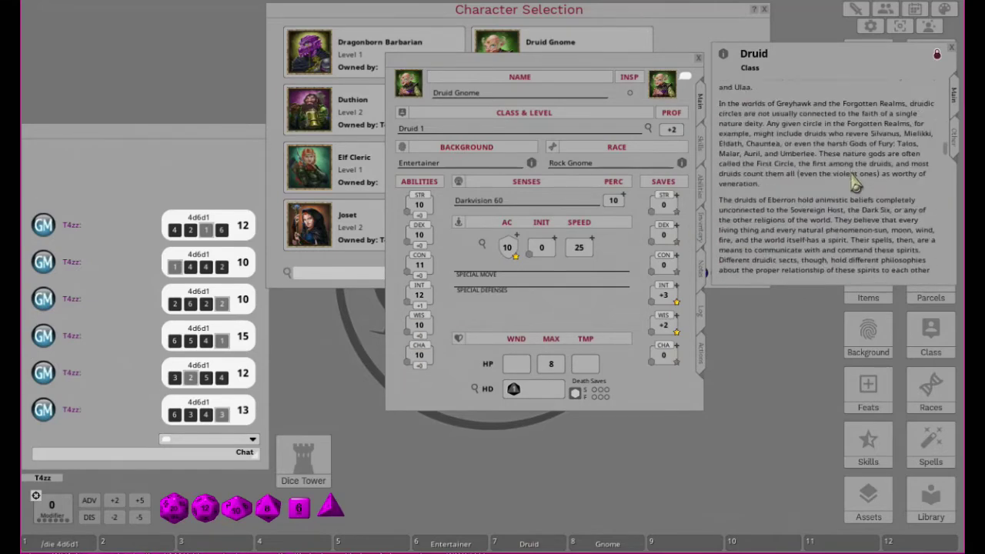
scroll(854, 185, down, 12)
scroll(854, 186, up, 15)
scroll(854, 187, down, 2)
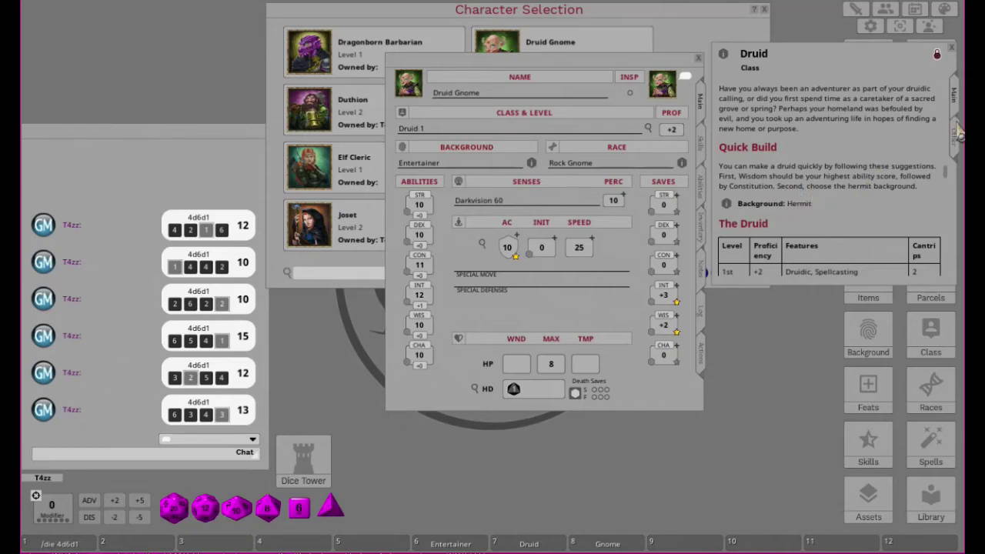
click(951, 49)
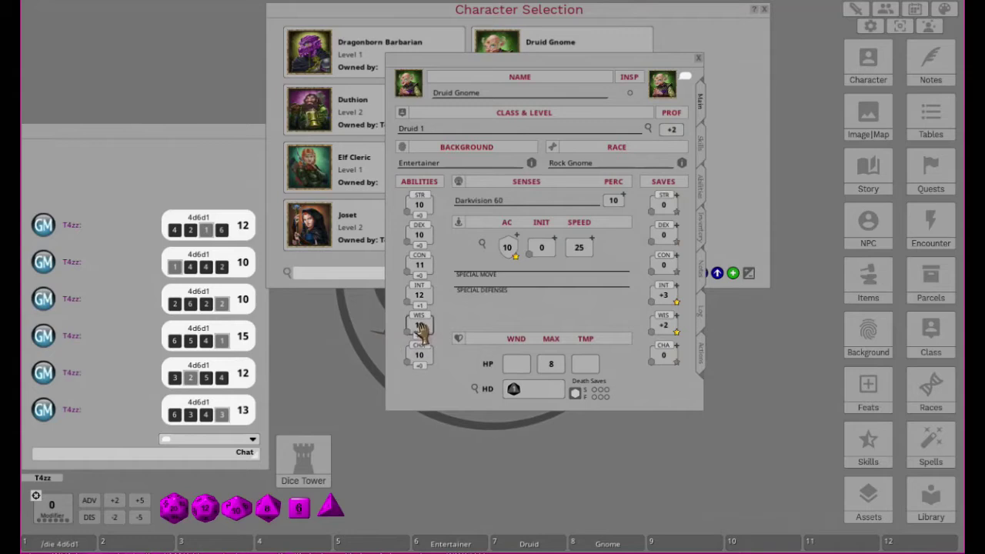
Step: Set the Druid Gnome's Strength to 12, Dexterity to 12, Constitution to 14 and Wisdom to 15
drag(422, 329, 420, 327)
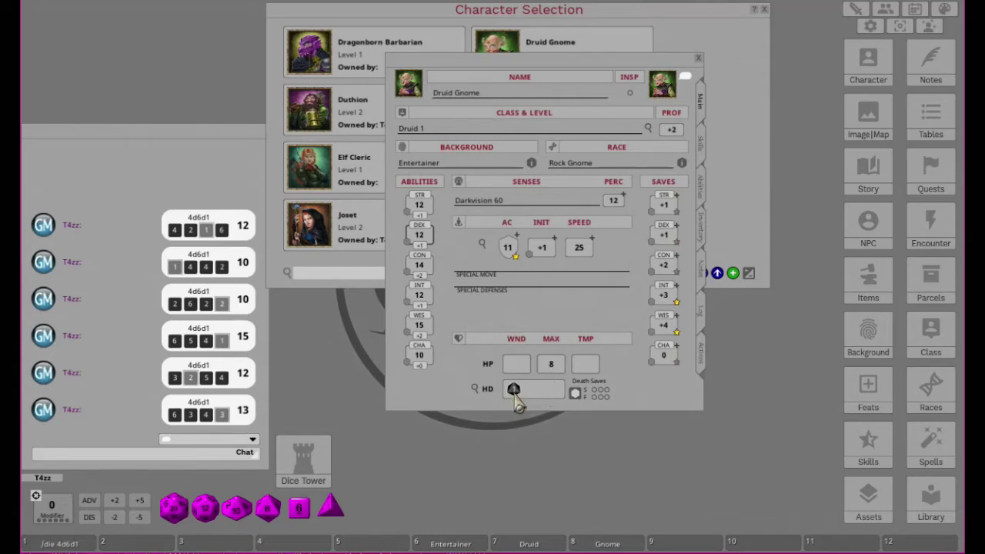
Step: Check and roll the Druid hit die in the character's class and level details, and return to the Druid Gnome sheet
click(648, 129)
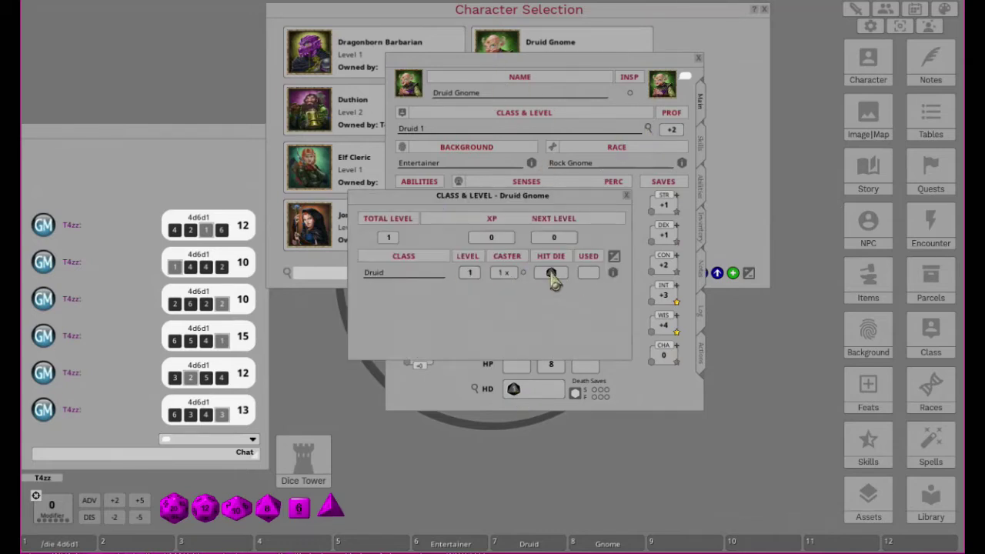
drag(553, 278, 751, 420)
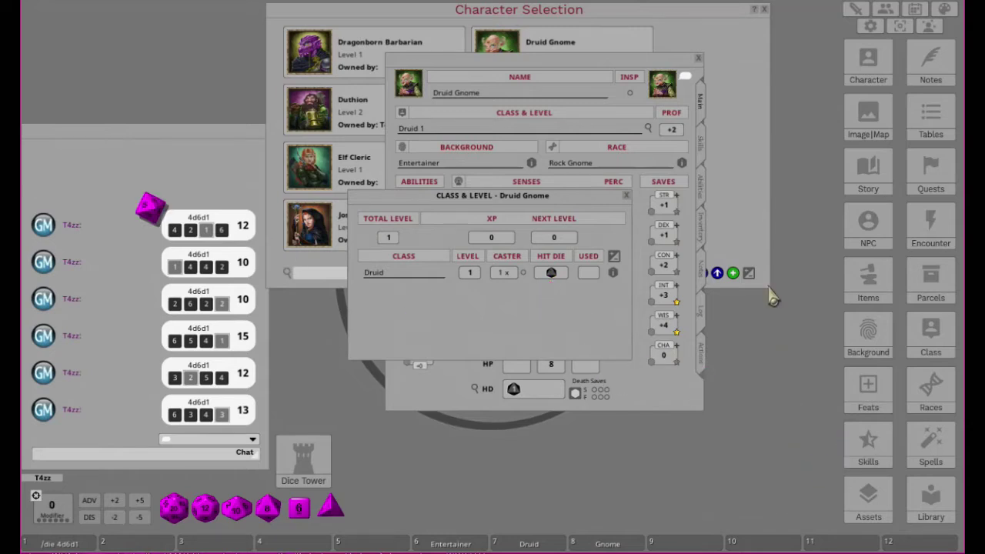
click(698, 58)
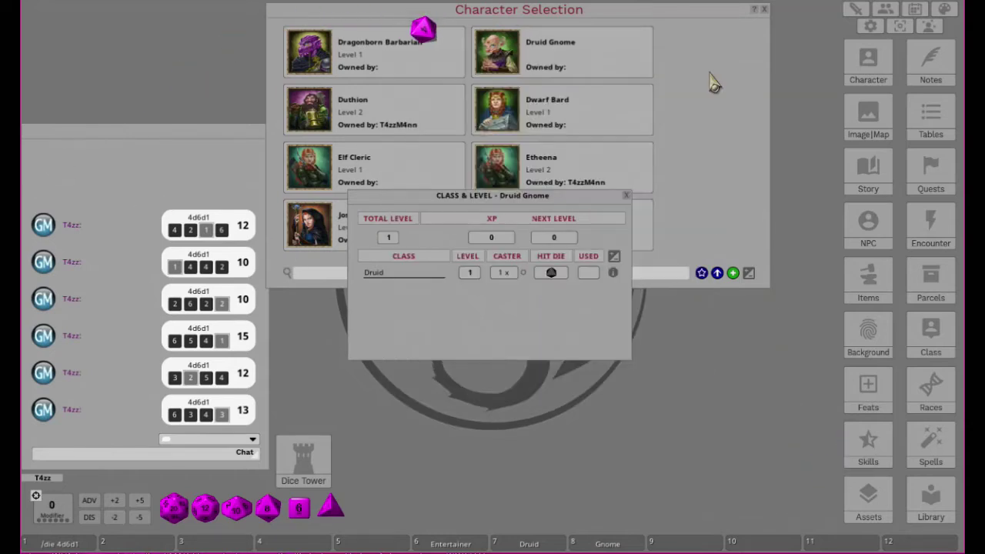
click(625, 196)
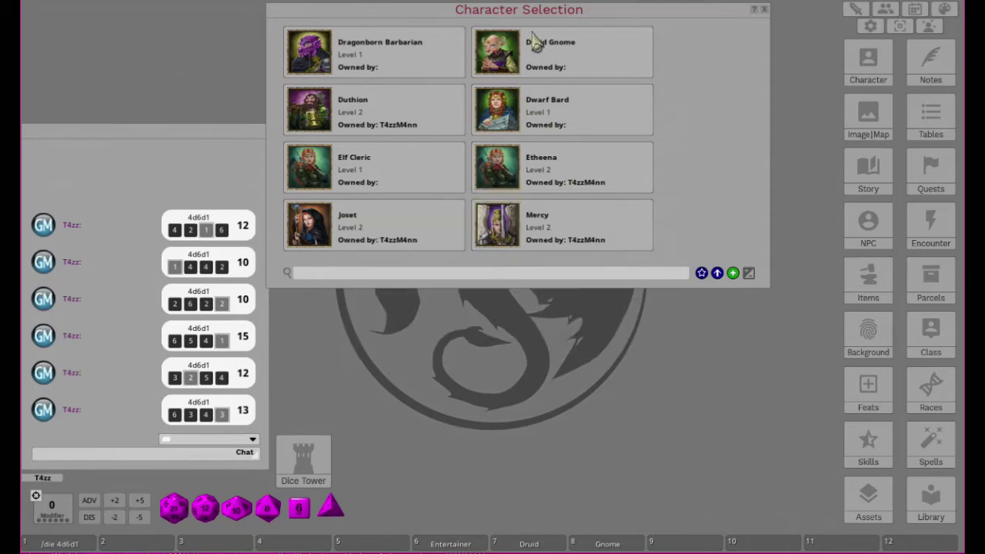
click(494, 59)
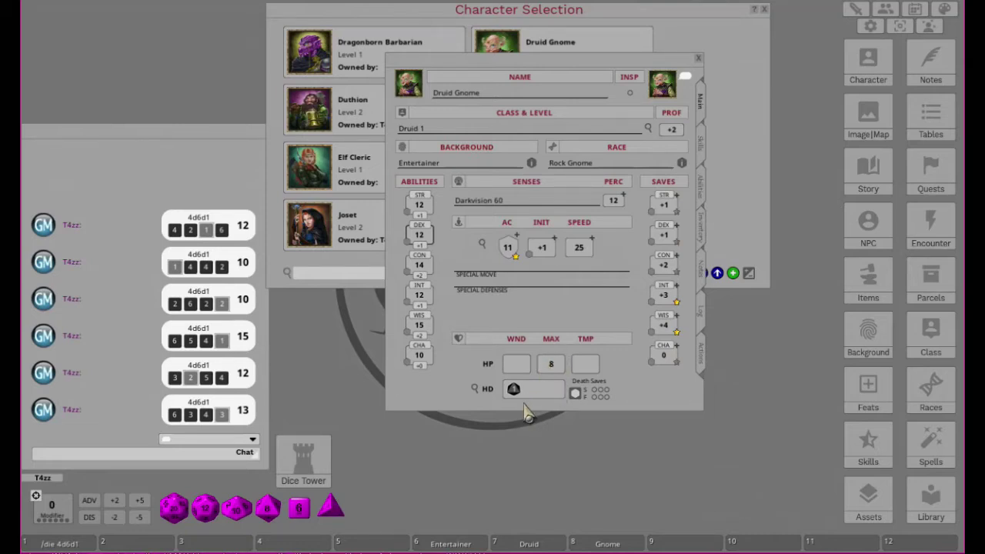
Step: Set the Druid Gnome's maximum hit points to 8
click(551, 368)
text(8)
Step: Show the Druid Gnome's abilities page, move the character sheet aside and close the Character Selection list
click(700, 163)
click(701, 199)
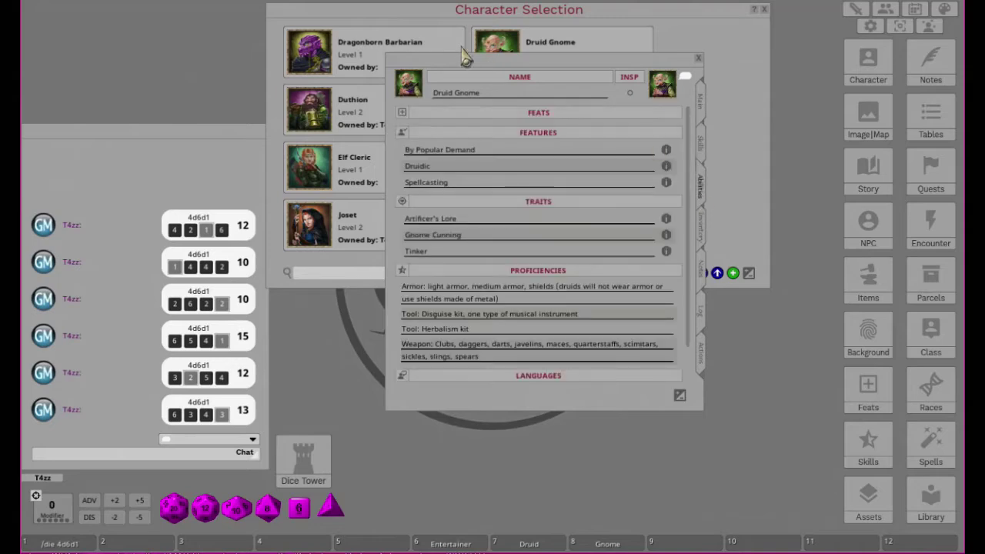
drag(586, 73, 251, 50)
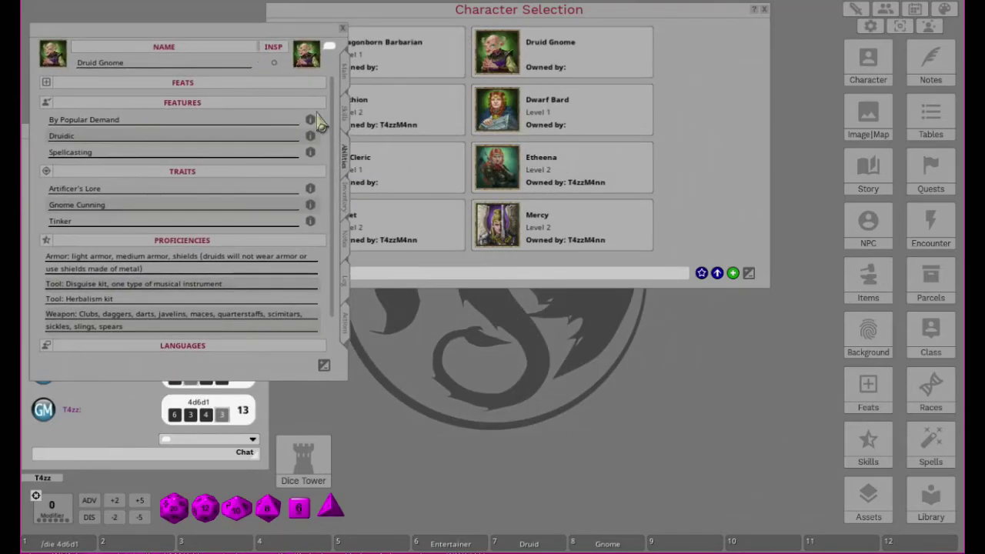
click(665, 14)
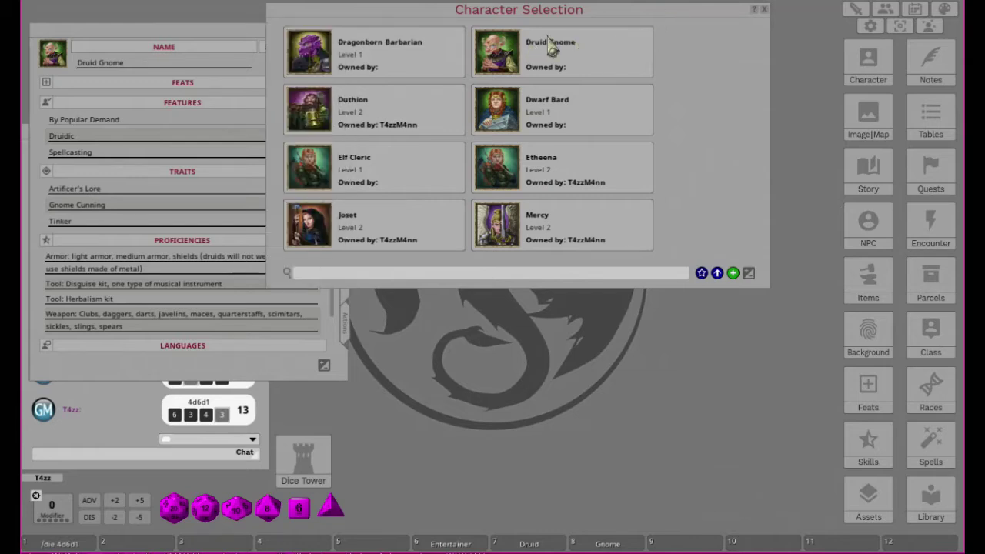
click(764, 10)
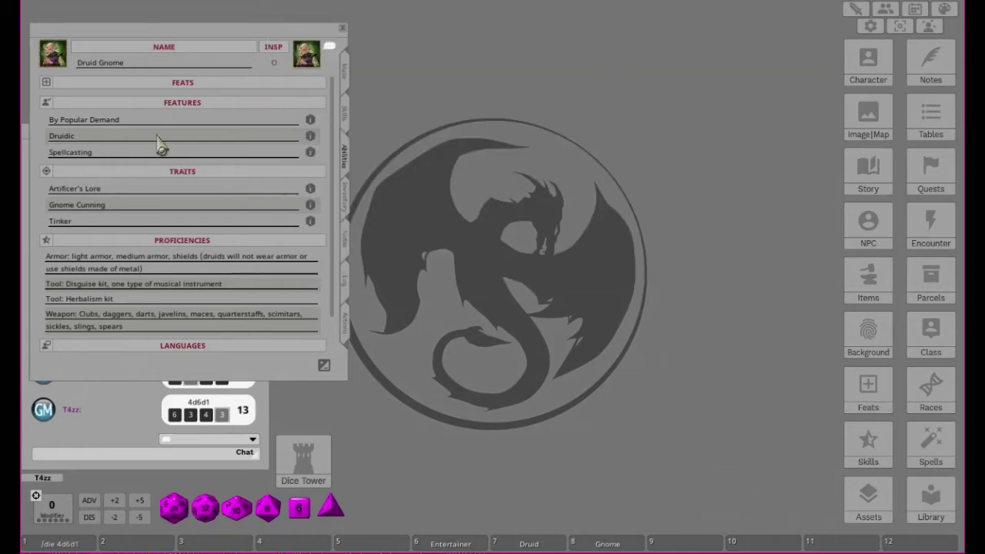
Step: Read the description of the By Popular Demand feature and close it
click(310, 119)
drag(527, 185, 506, 44)
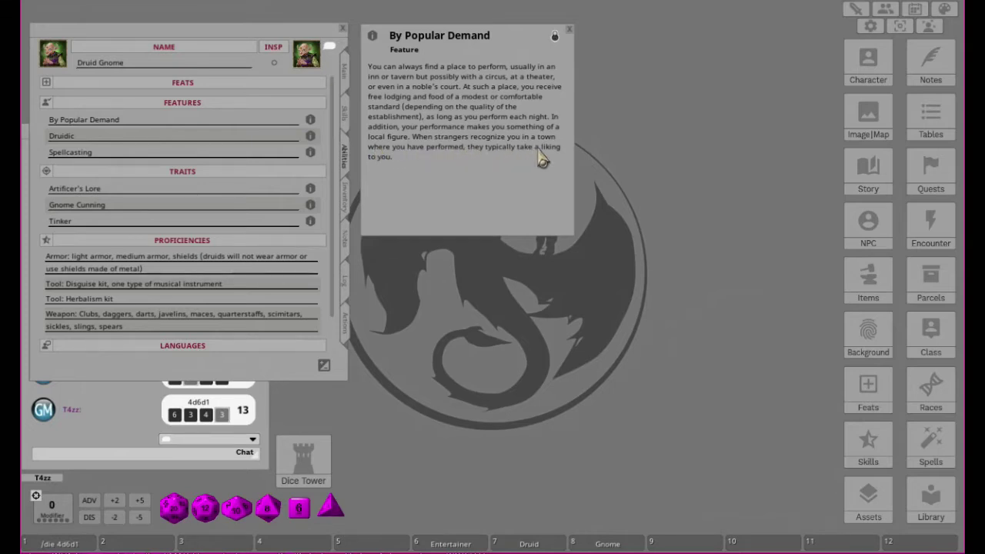
click(571, 30)
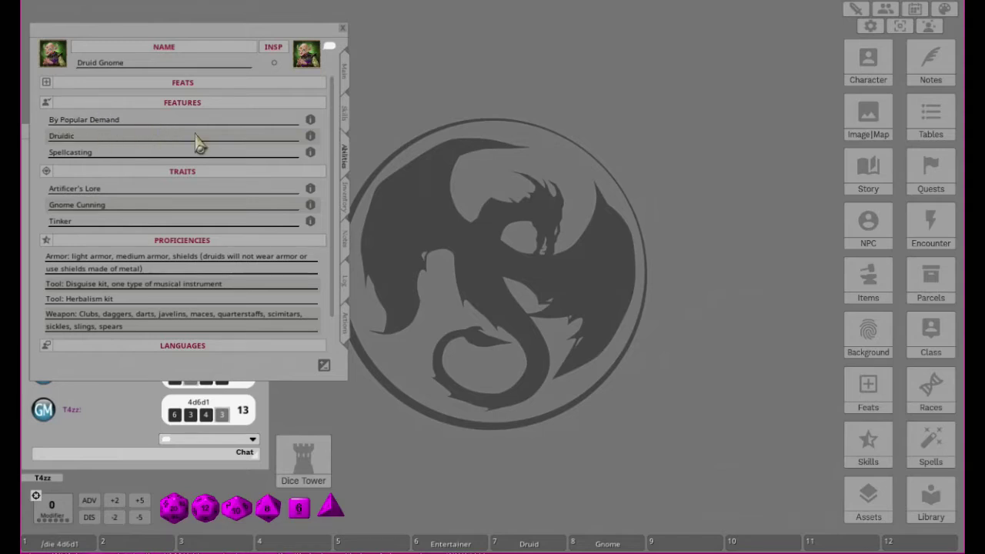
click(310, 120)
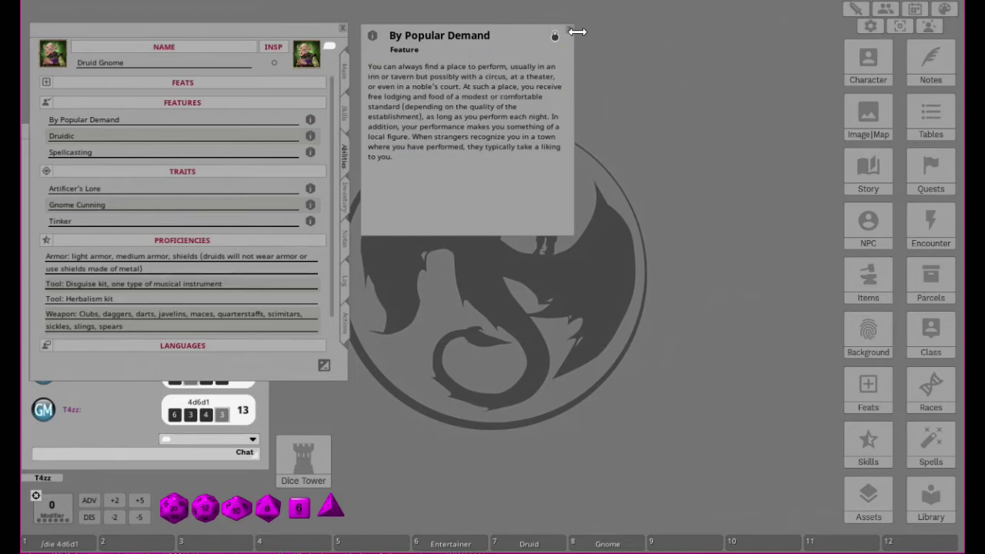
click(570, 30)
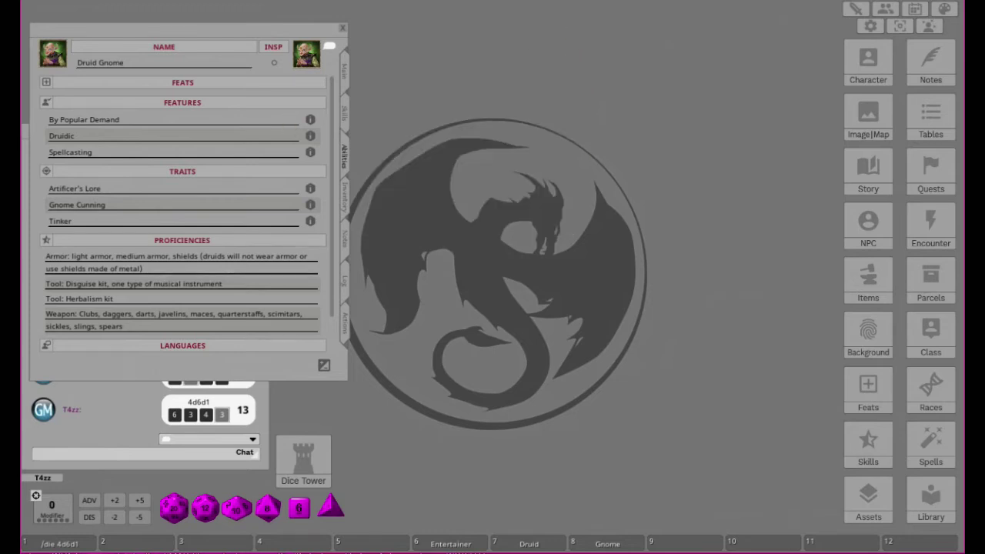
Step: Read the Druidic feature's description and check the character's languages list
click(310, 136)
drag(523, 193, 524, 93)
scroll(244, 265, down, 1)
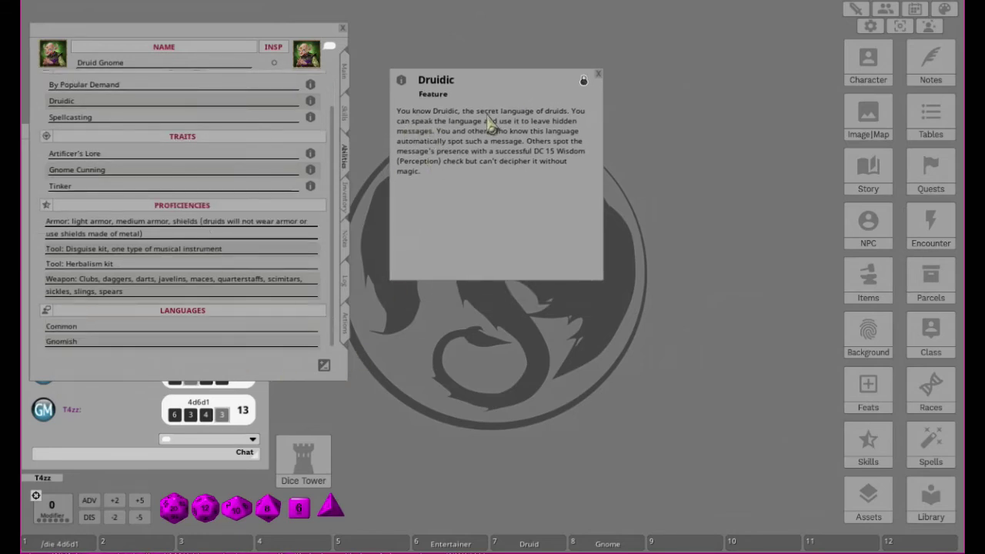
Step: Add Druidic to the character's languages and close the Druidic feature description
click(324, 365)
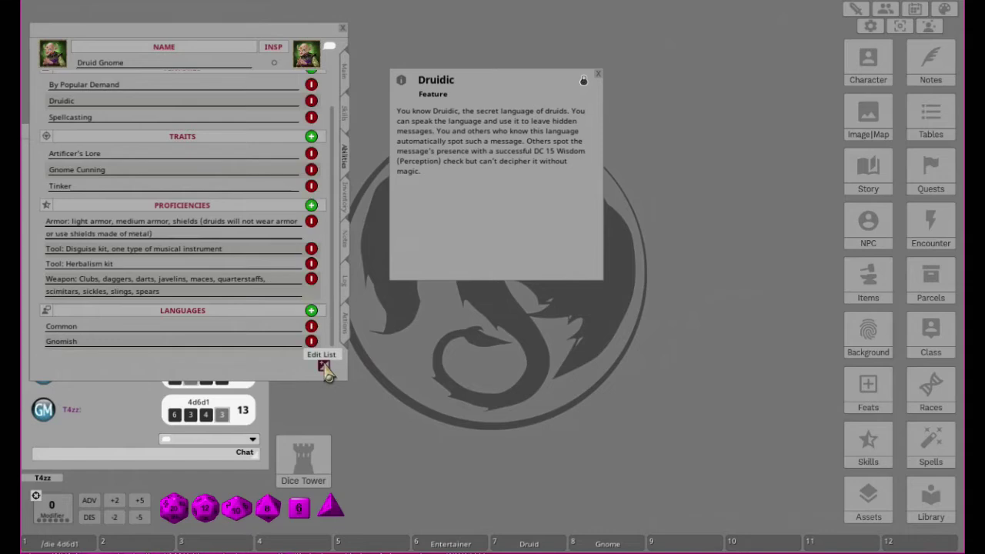
click(311, 310)
key(shift)
text(Druidic)
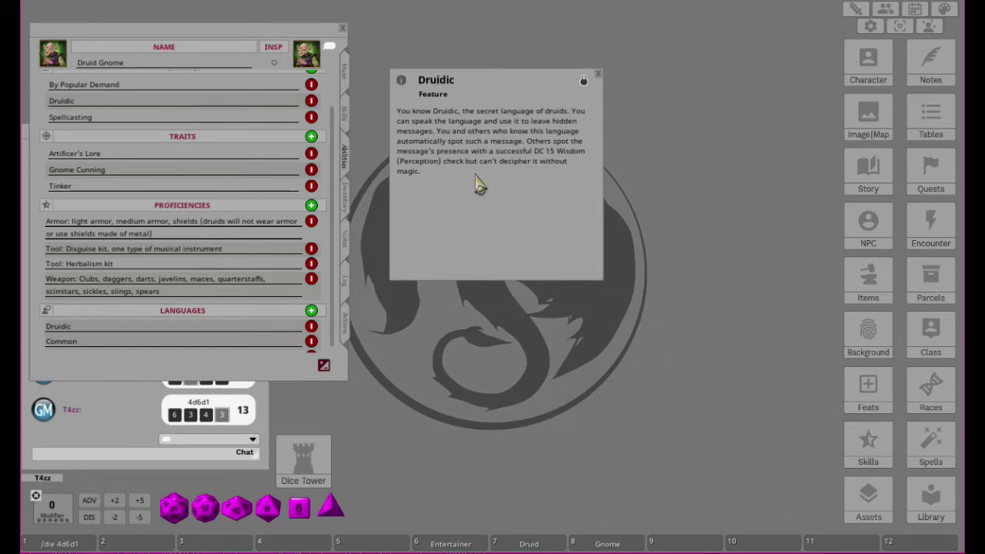
click(323, 366)
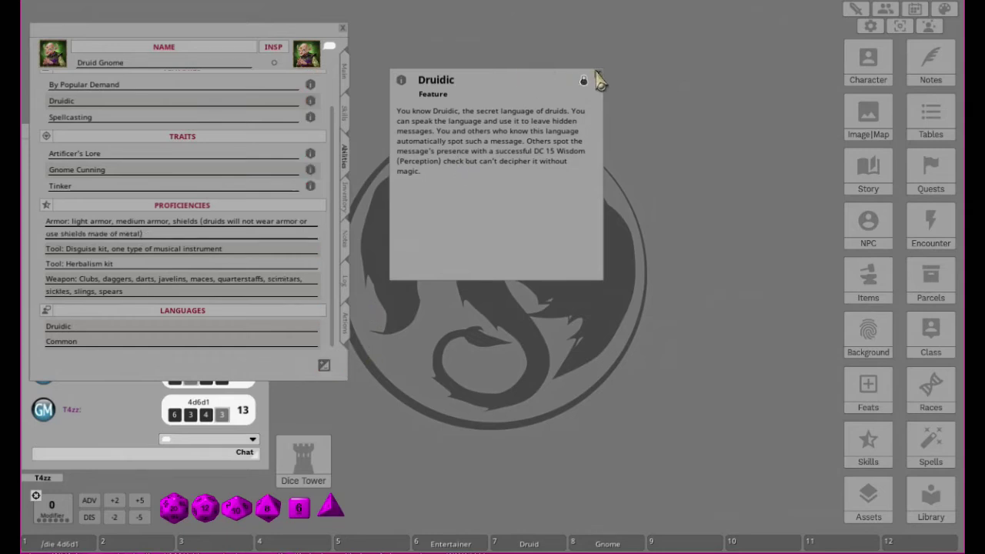
click(594, 75)
Step: Add a new language named Druidic to the campaign's Languages list in the options
click(871, 28)
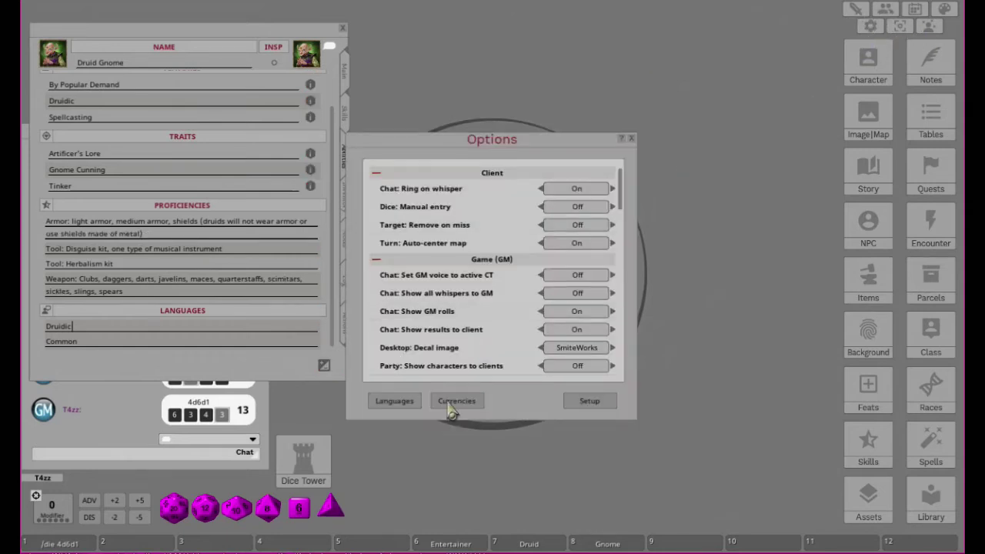
click(393, 402)
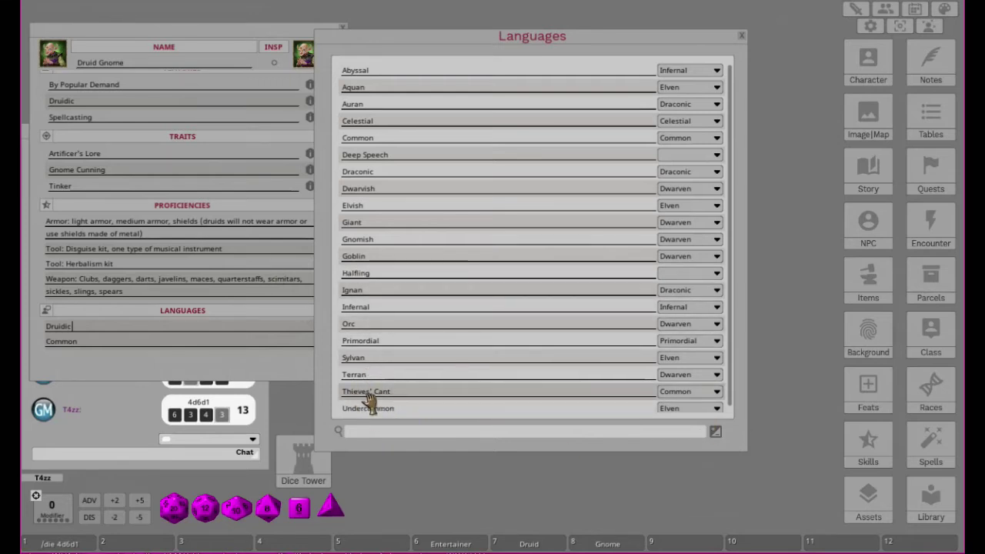
click(715, 432)
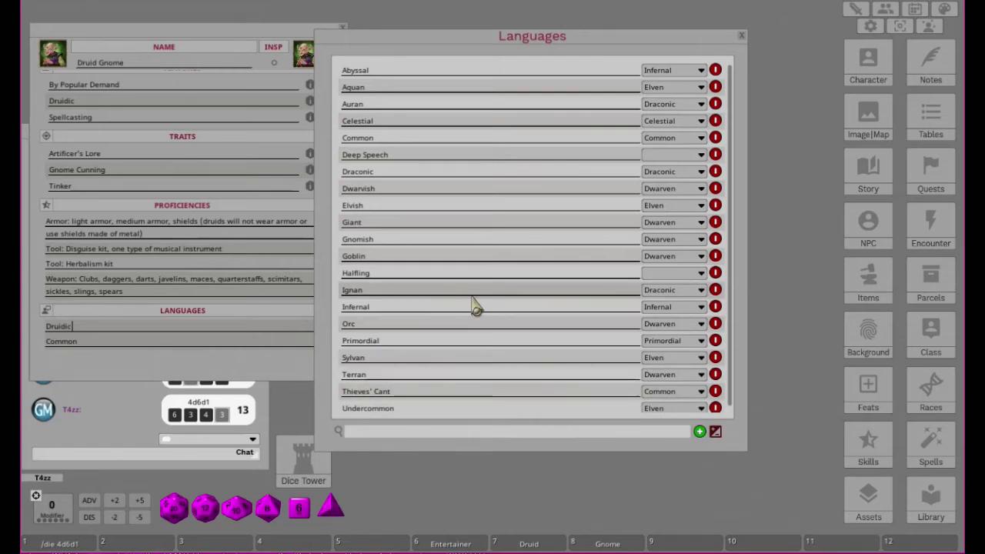
click(416, 434)
text(Druidic)
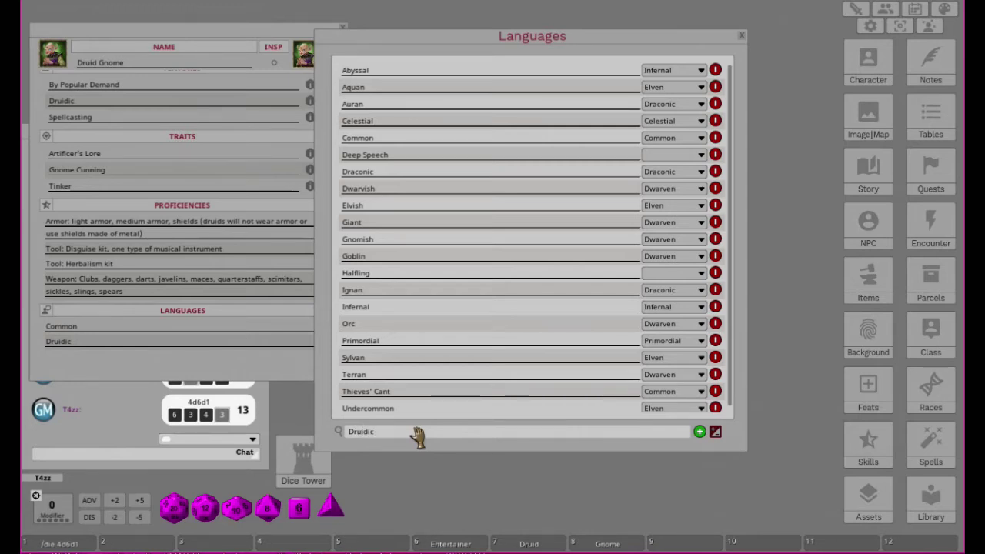
click(700, 432)
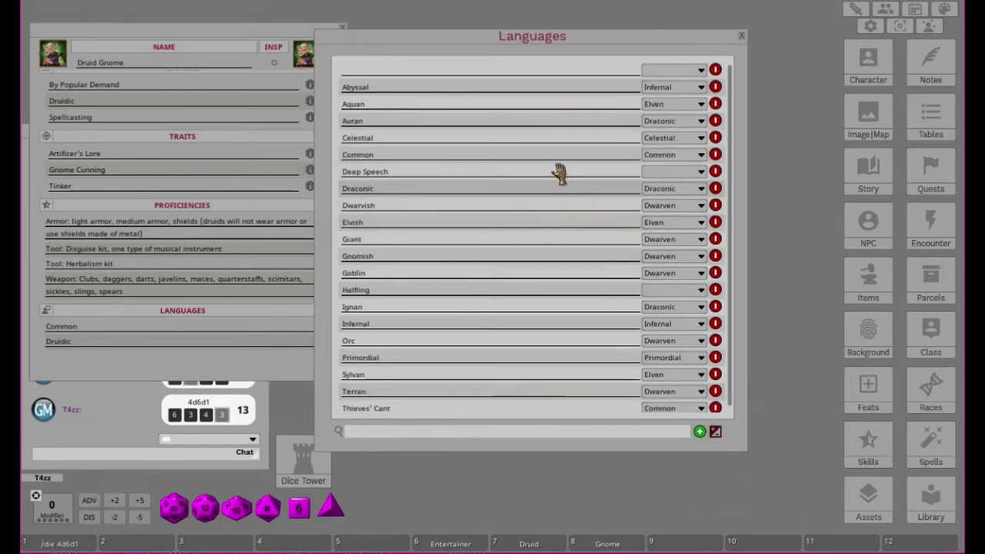
scroll(534, 220, down, 1)
scroll(527, 260, up, 1)
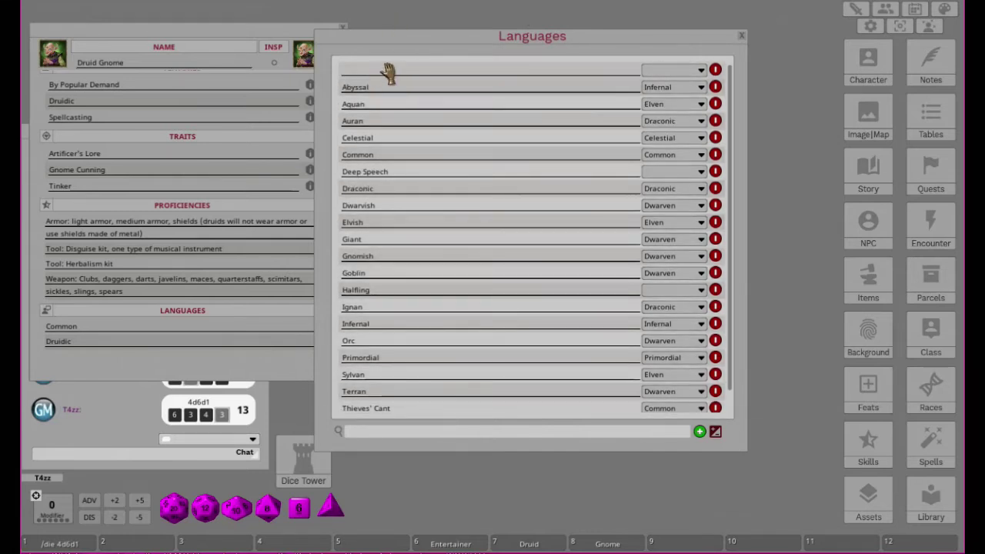
text(Druidic)
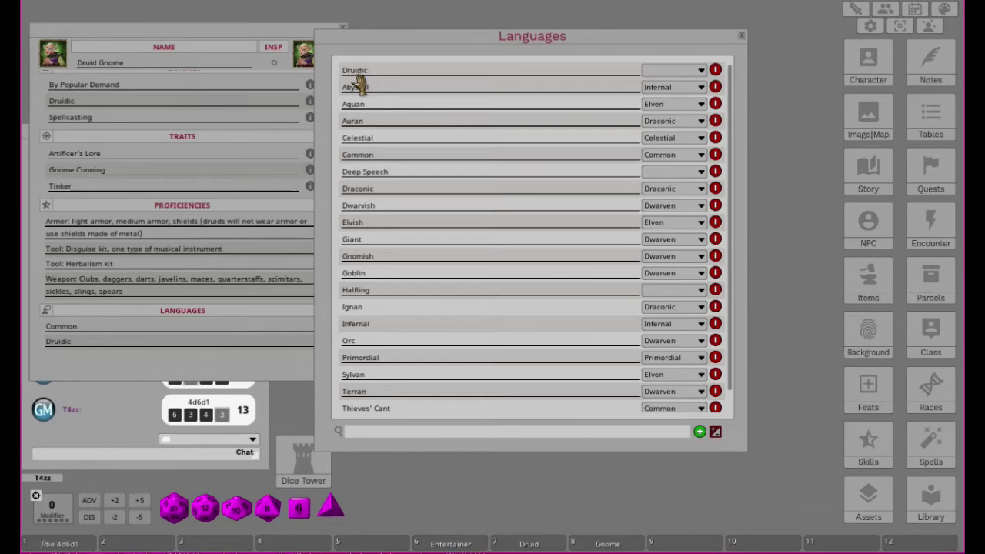
Step: Assign the Elvish font to the Druidic language and close the campaign's Languages list
click(700, 70)
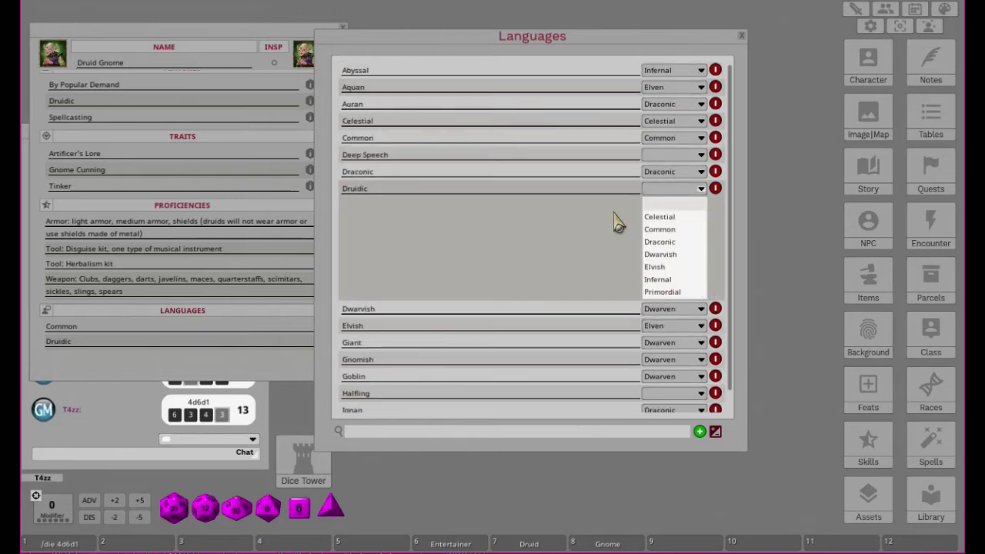
click(660, 267)
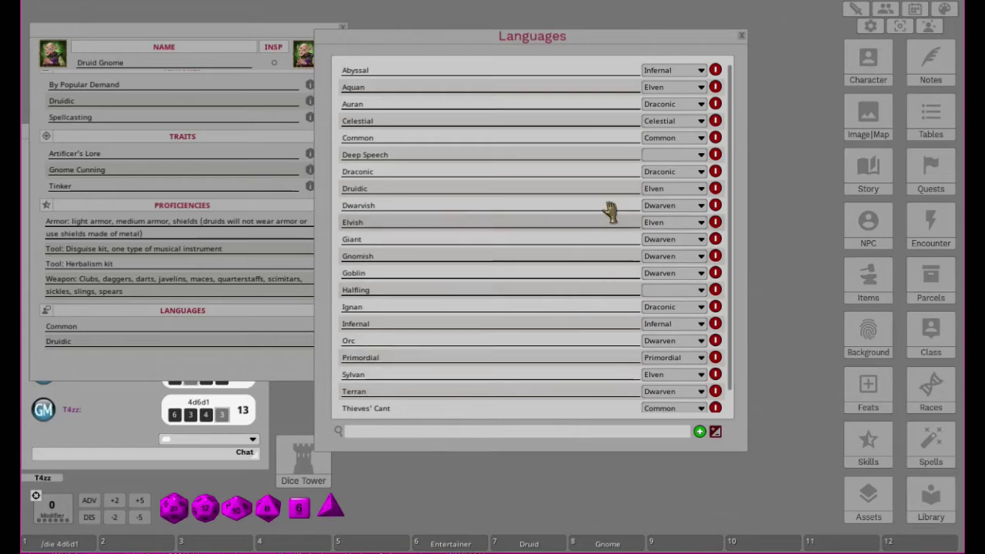
scroll(585, 362, down, 1)
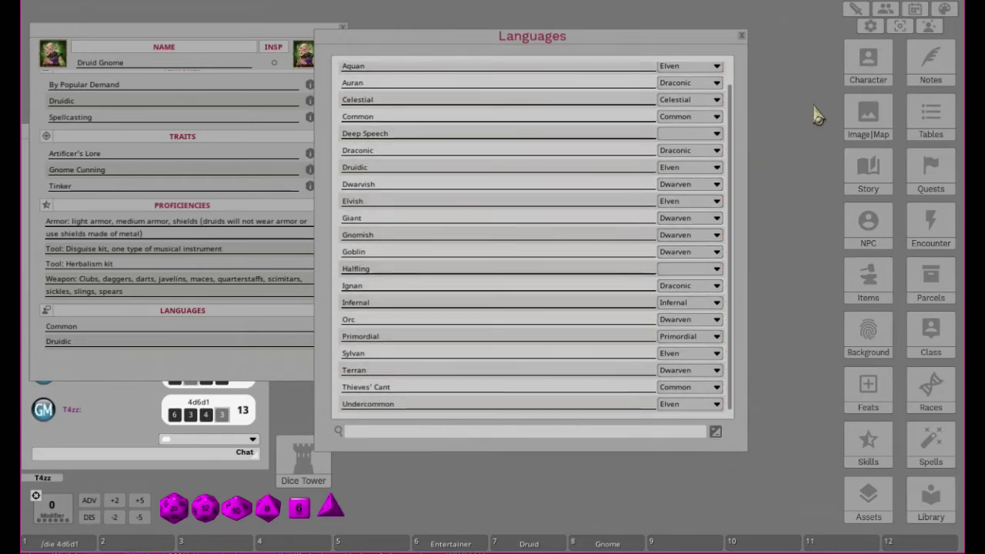
click(740, 35)
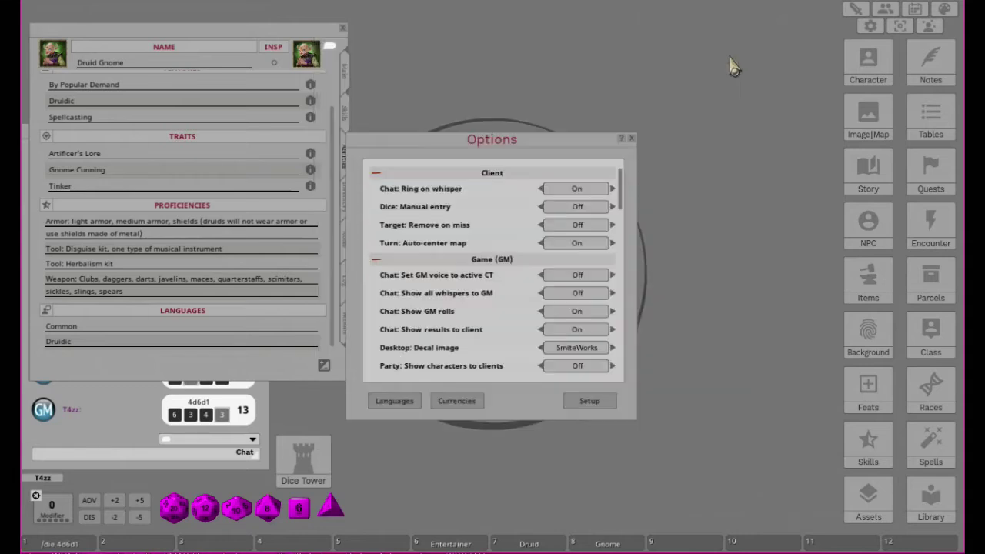
Step: Check the chat's language choices for Druidic and close the options
click(252, 440)
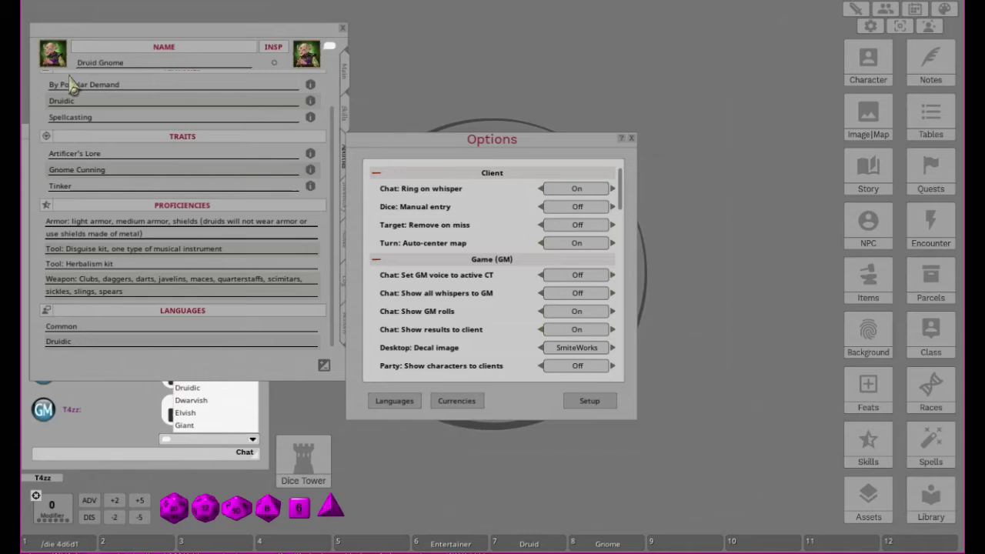
click(252, 442)
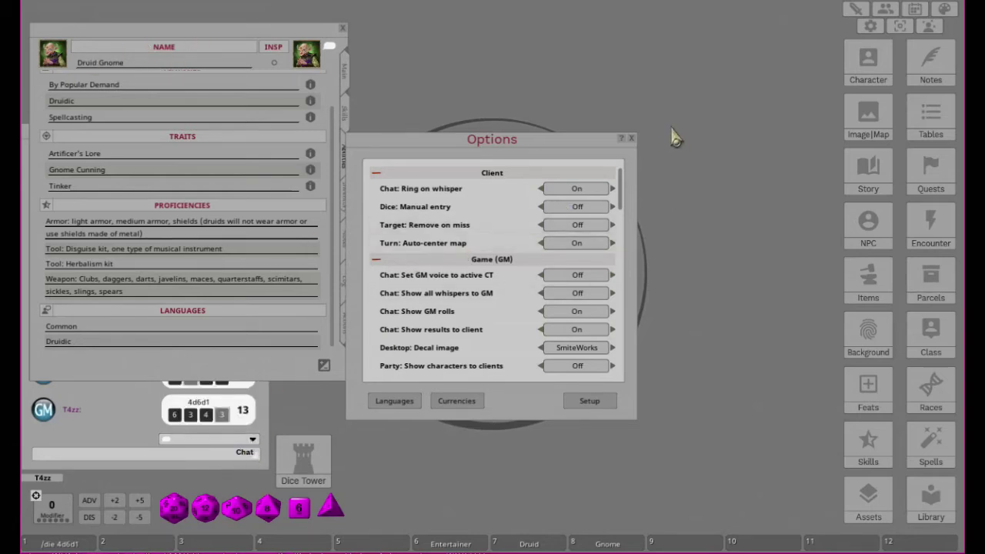
click(631, 139)
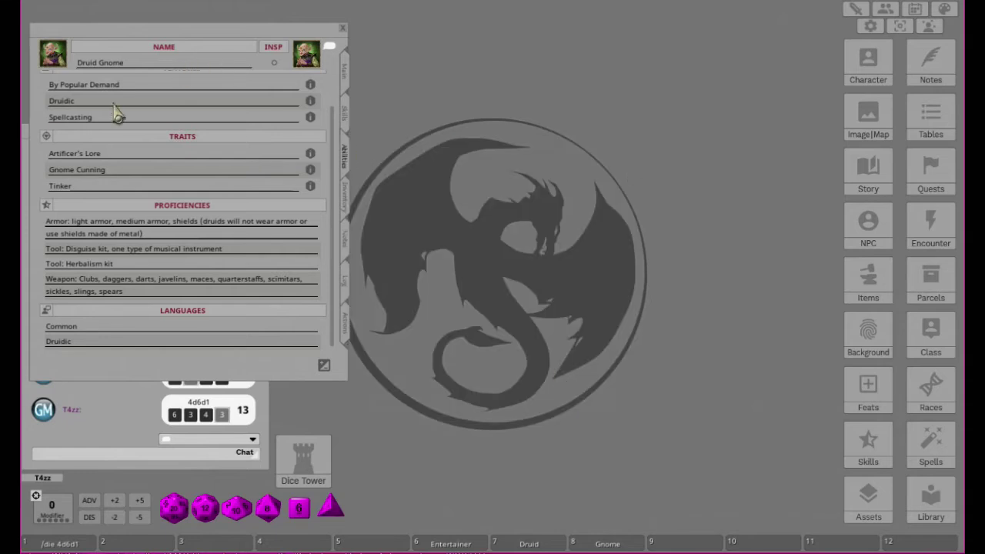
Step: Open the Spellcasting feature and the Artificer's Lore, Gnome Cunning and Tinker traits, arranging their descriptions beside the sheet to read them
click(312, 117)
drag(539, 167, 743, 23)
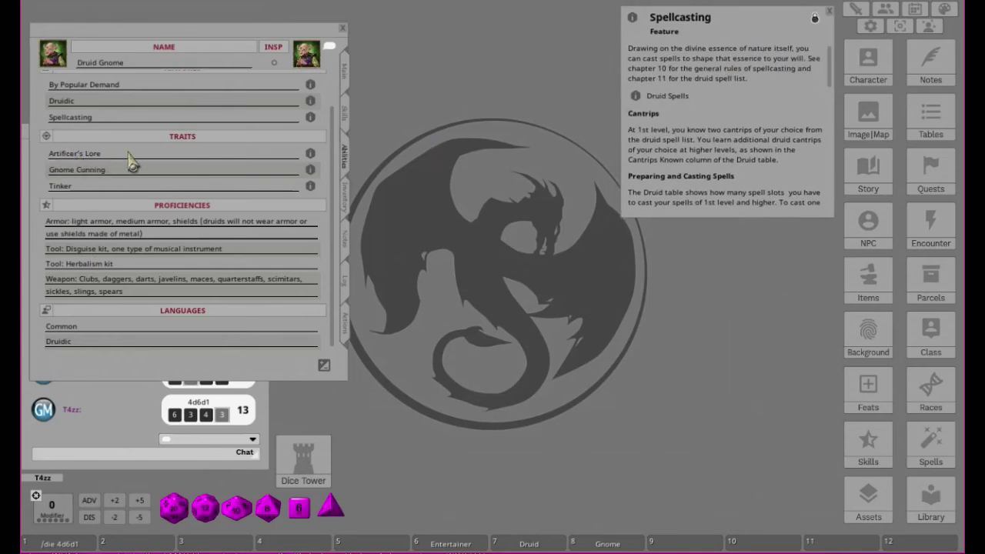
click(310, 154)
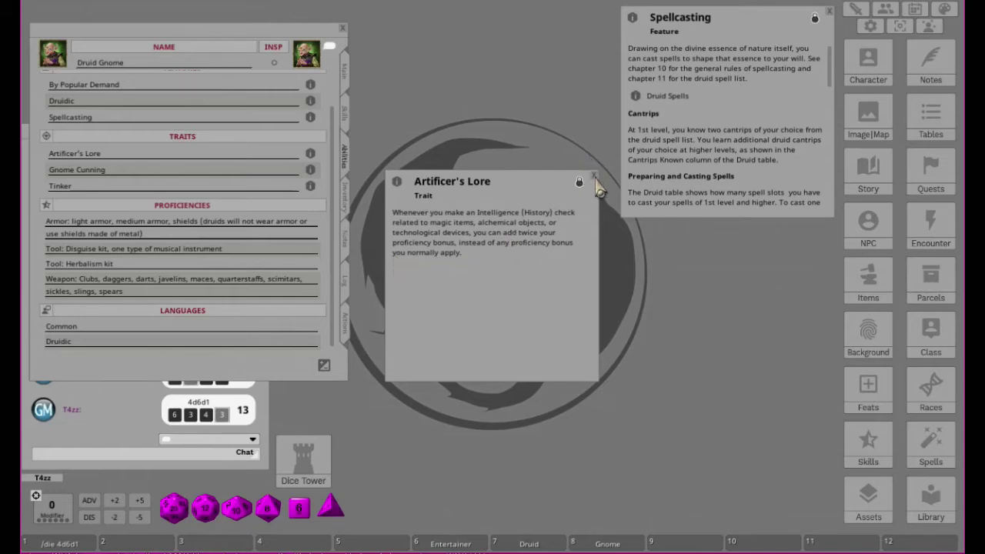
drag(517, 185, 502, 35)
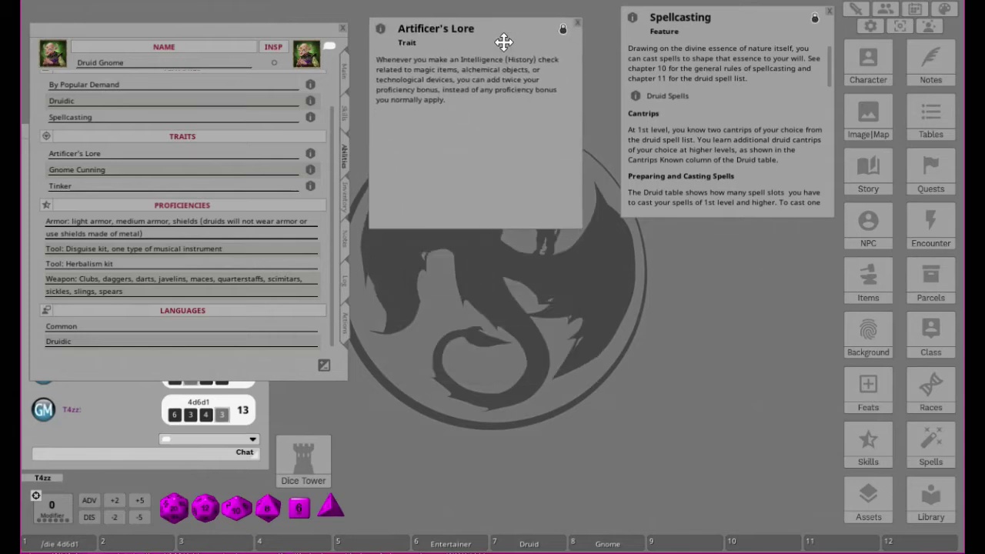
click(310, 171)
drag(503, 188, 495, 124)
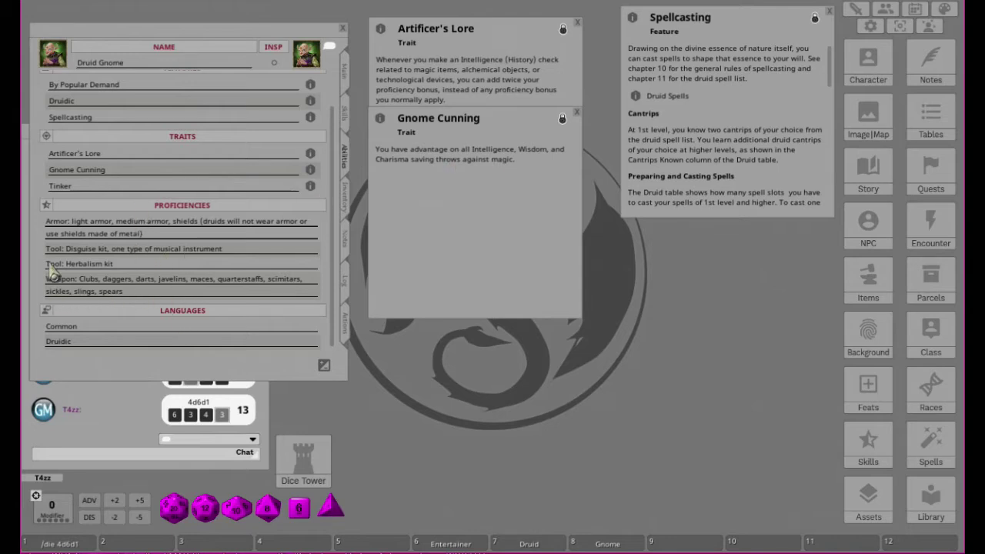
click(310, 186)
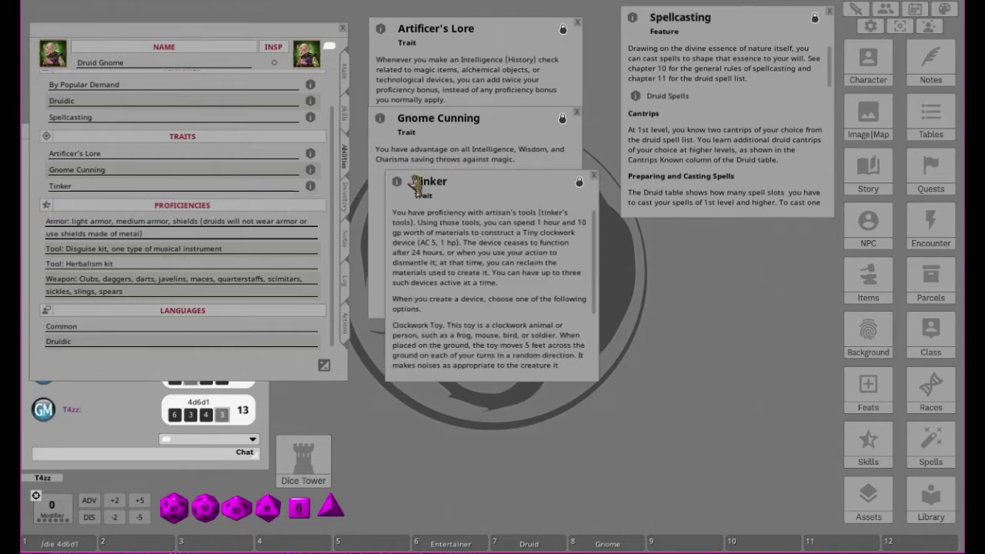
drag(503, 193, 485, 188)
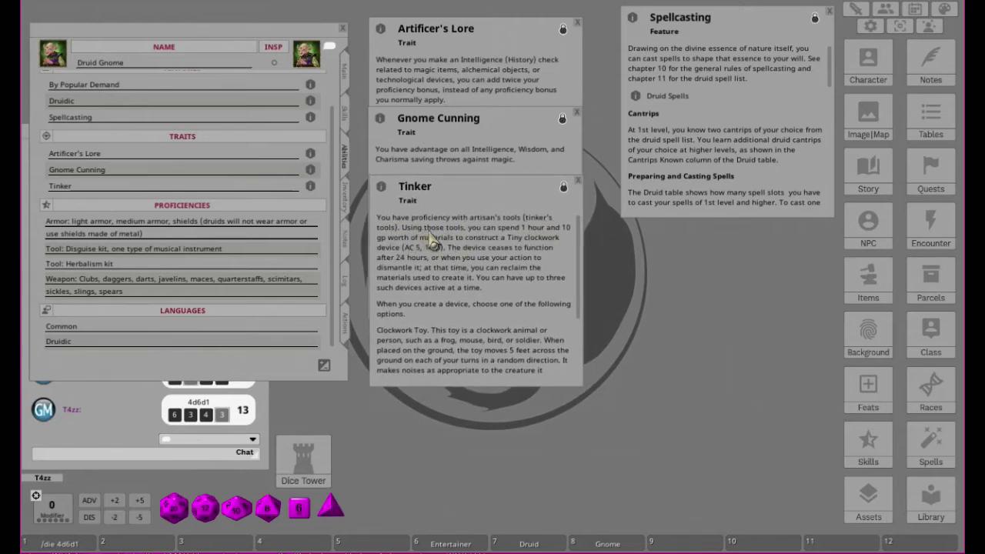
Step: Replace the unspecified musical instrument in the Disguise kit tool proficiency with Lute
scroll(111, 269, down, 1)
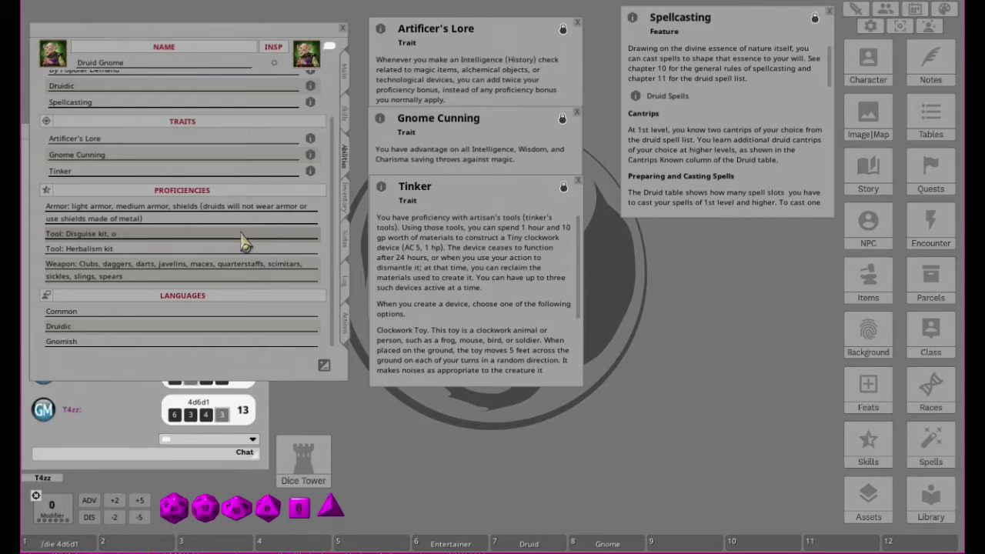
text(Lute)
Step: Open the Items list, place it beside the character sheet, widen it and filter it by "tinker"
click(876, 288)
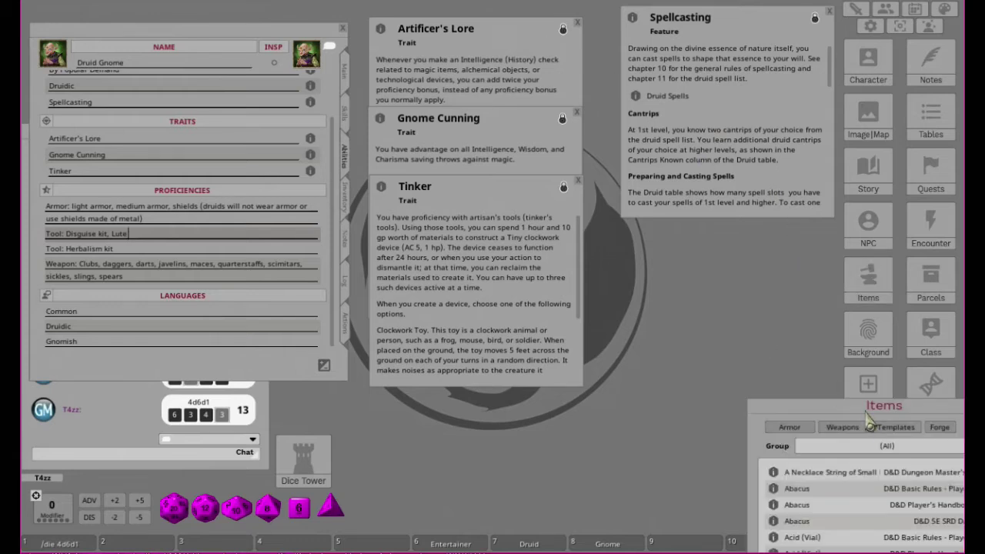
drag(868, 408, 623, 279)
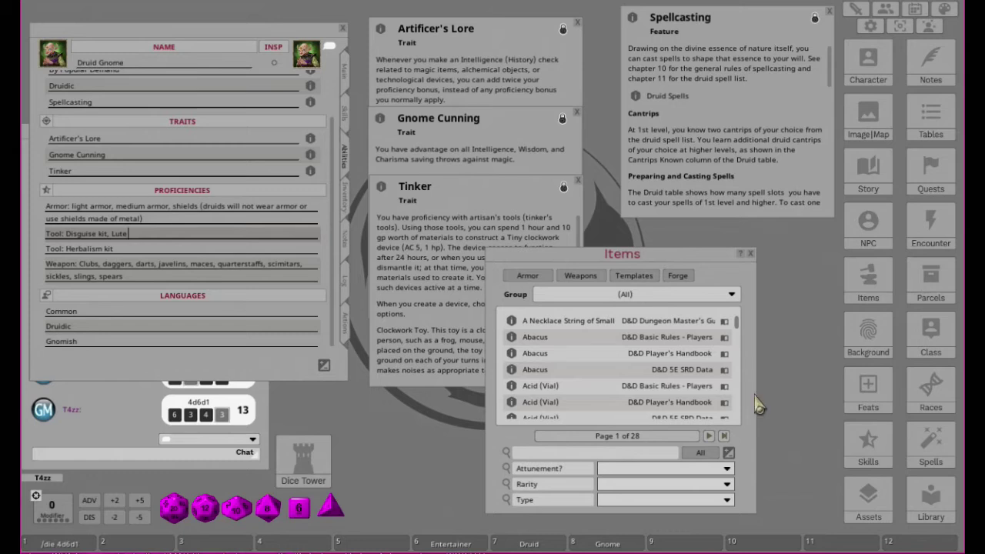
drag(758, 394, 856, 388)
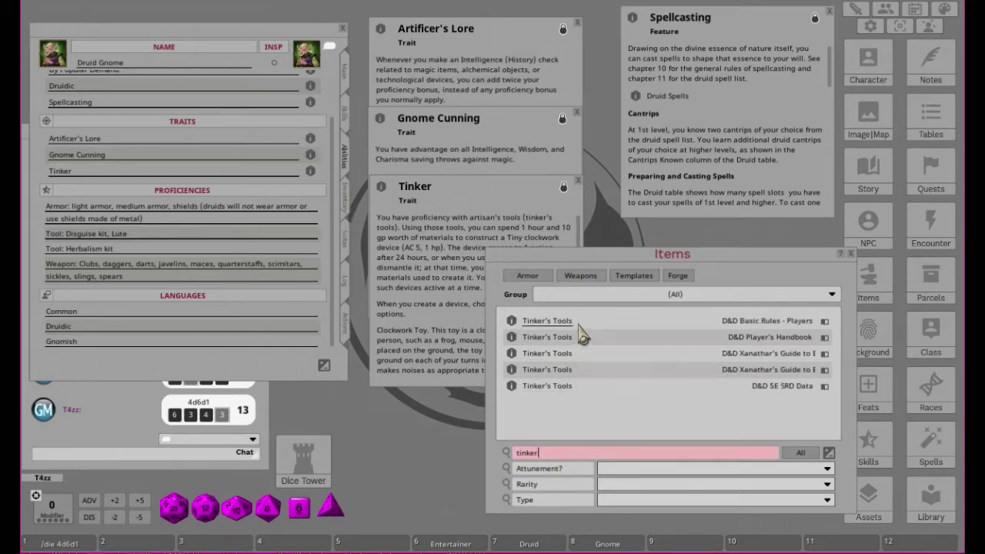
Step: Open the Tinker's Tools description, append Tinker's Tools to the Herbalism kit tool proficiency, and close the description
click(560, 327)
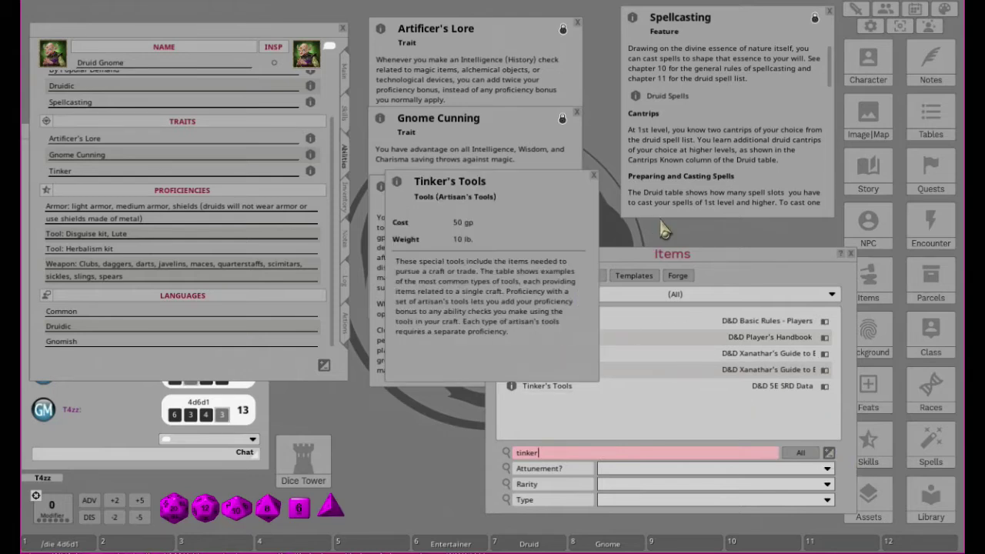
drag(488, 180, 529, 244)
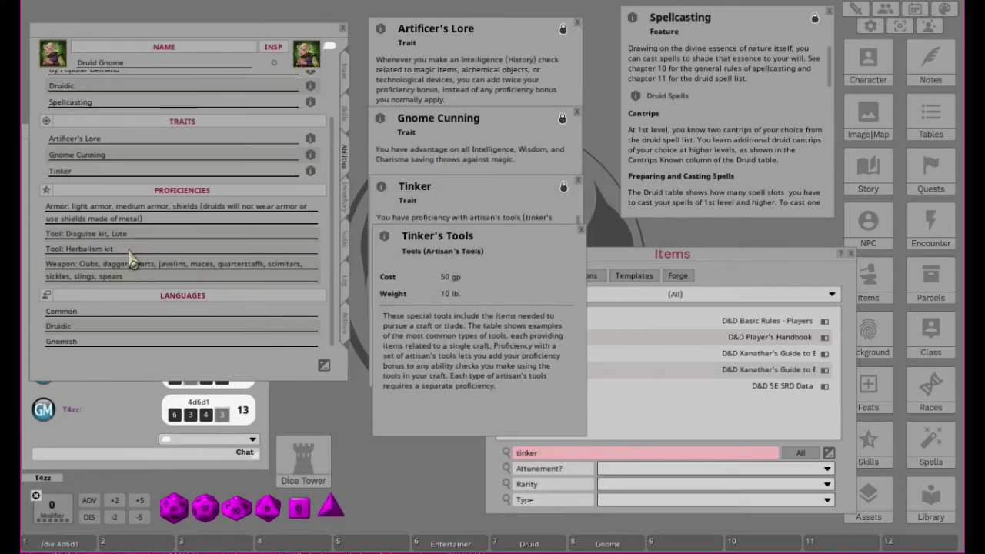
text(Tinker's Tools)
click(582, 231)
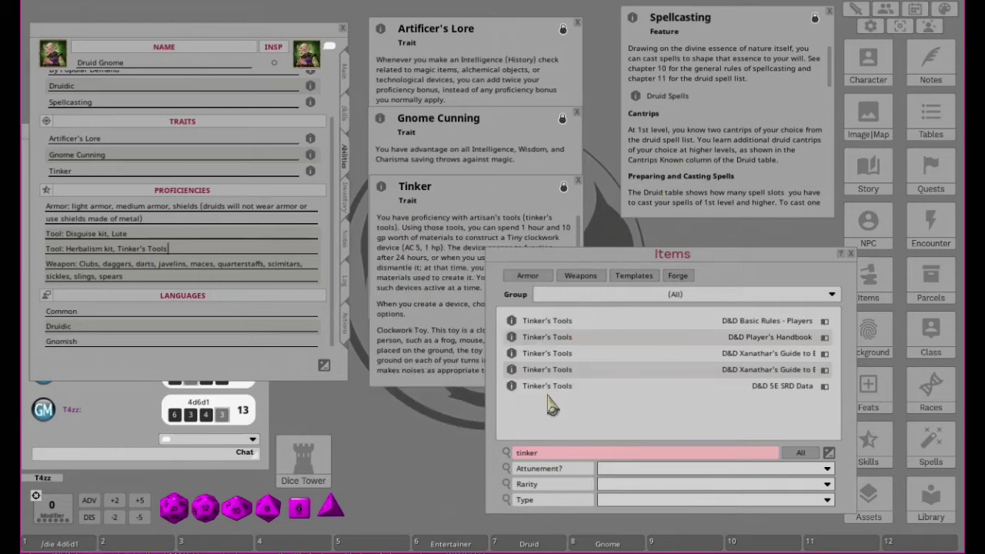
Step: Add Tinker's Tools to the character's inventory and label the treasure slots CP, SP, EP, GP and PP
click(345, 202)
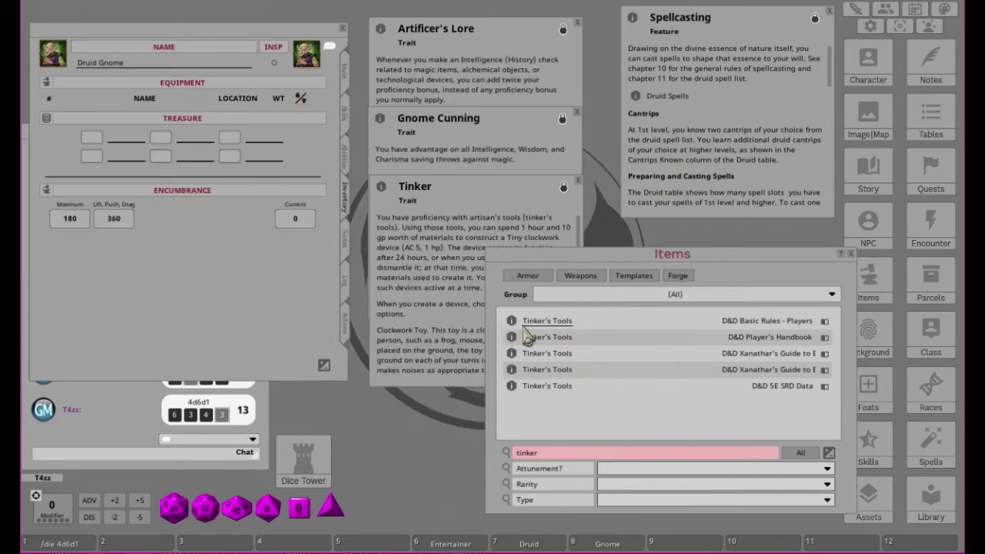
drag(512, 343, 127, 193)
click(143, 163)
text(CP)
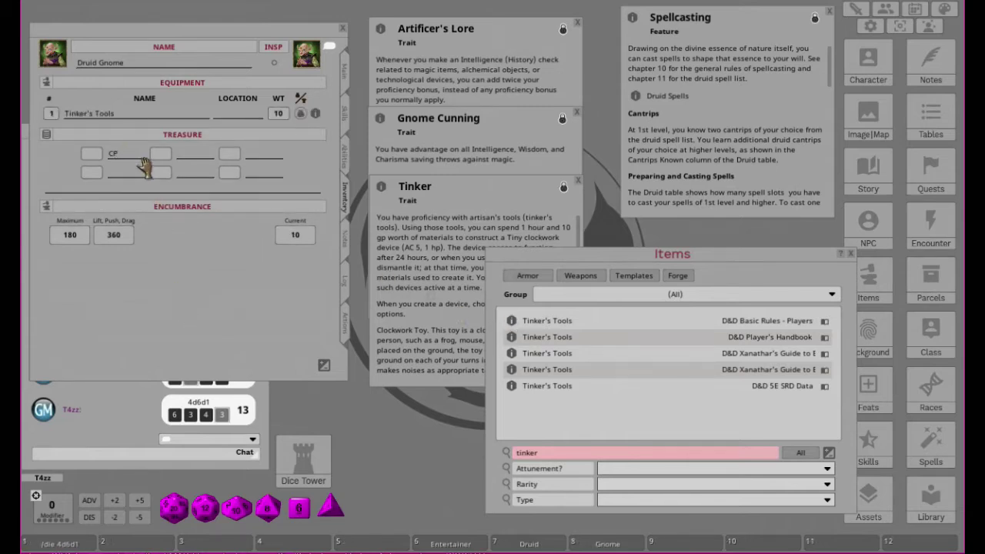
click(198, 157)
text(SPO)
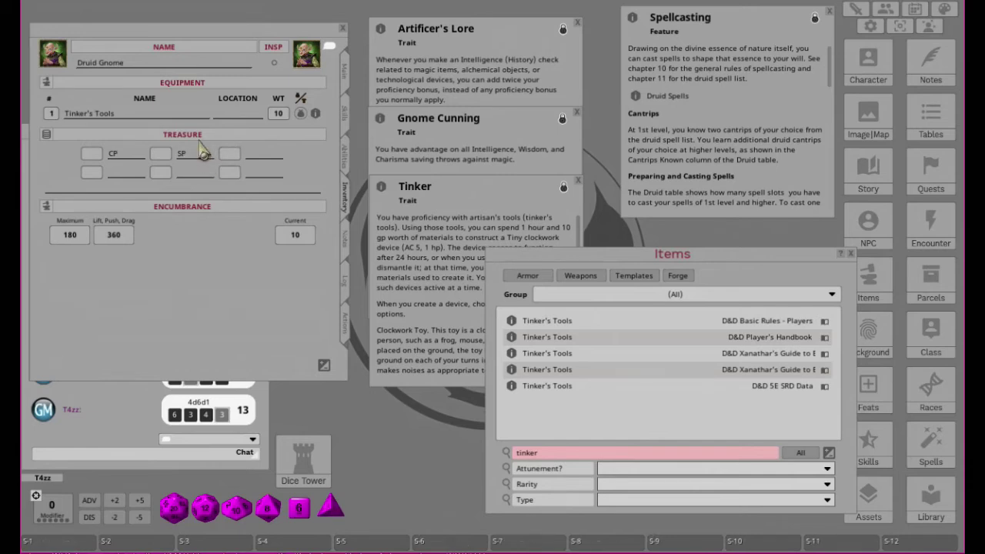
key(shift)
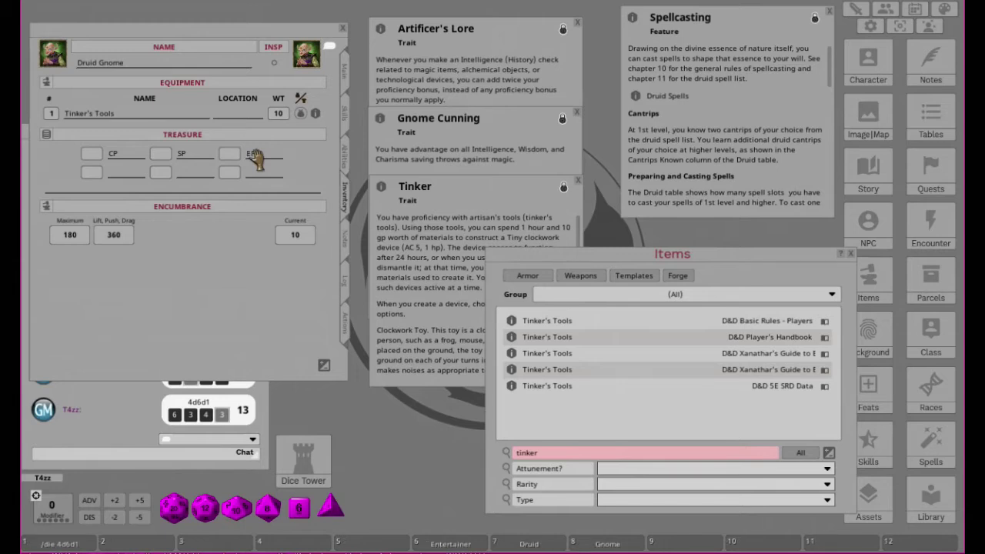
click(121, 176)
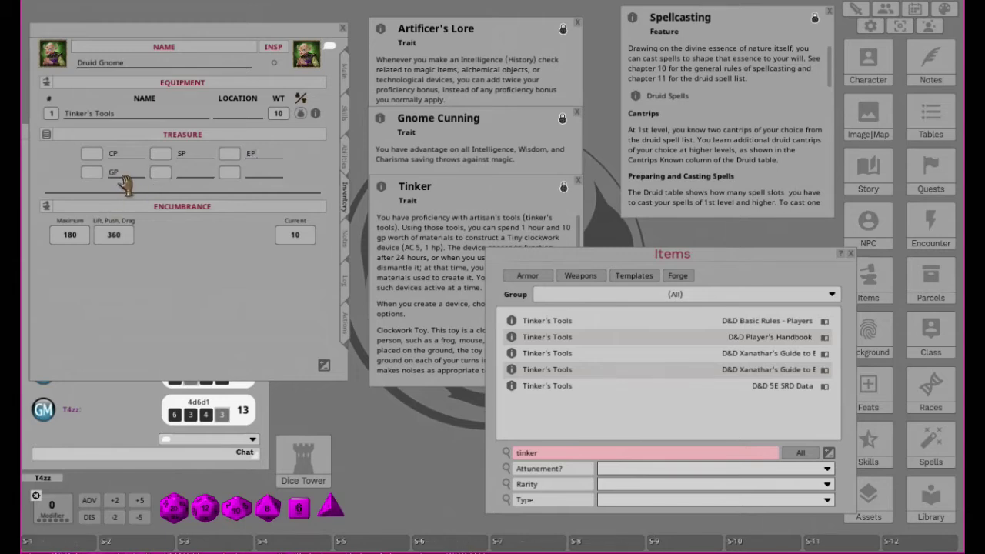
click(192, 178)
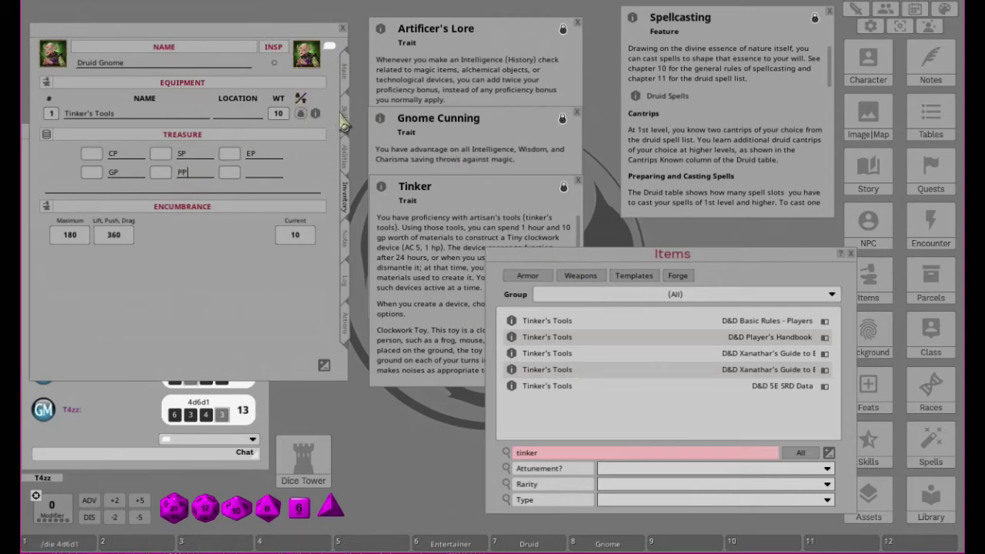
Step: Review the character's proficiencies, and open the Entertainer background to read its proficiencies and starting equipment
click(346, 156)
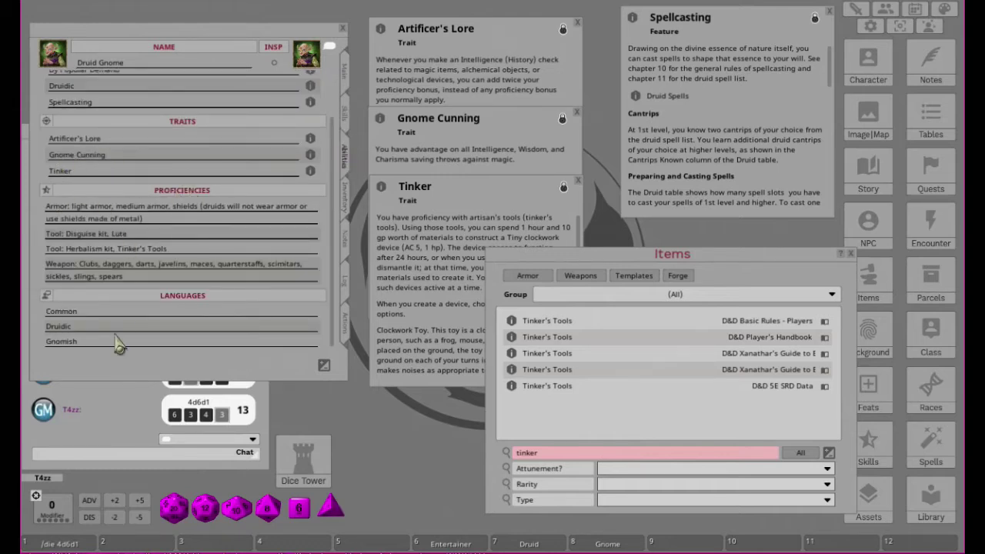
click(347, 201)
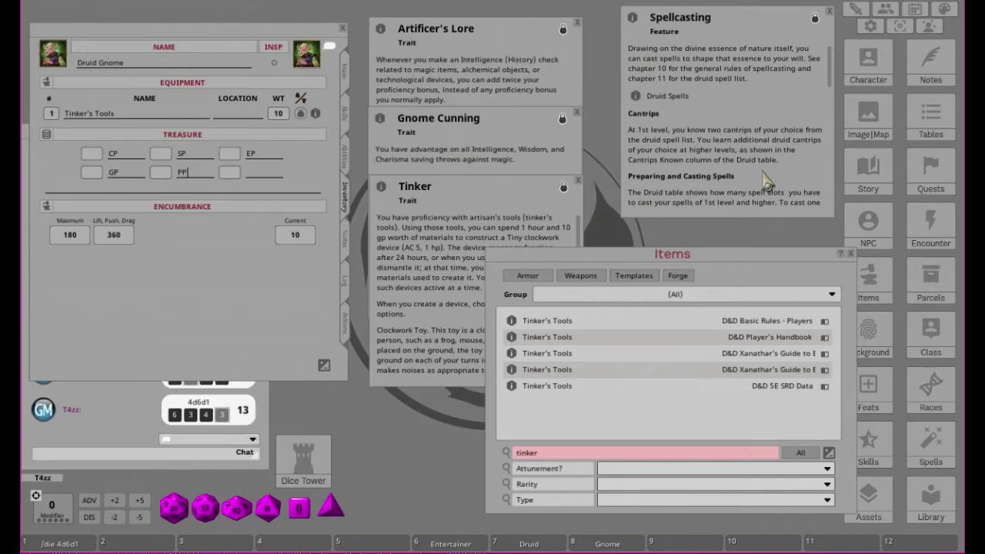
click(451, 544)
drag(839, 173, 583, 42)
scroll(573, 158, down, 3)
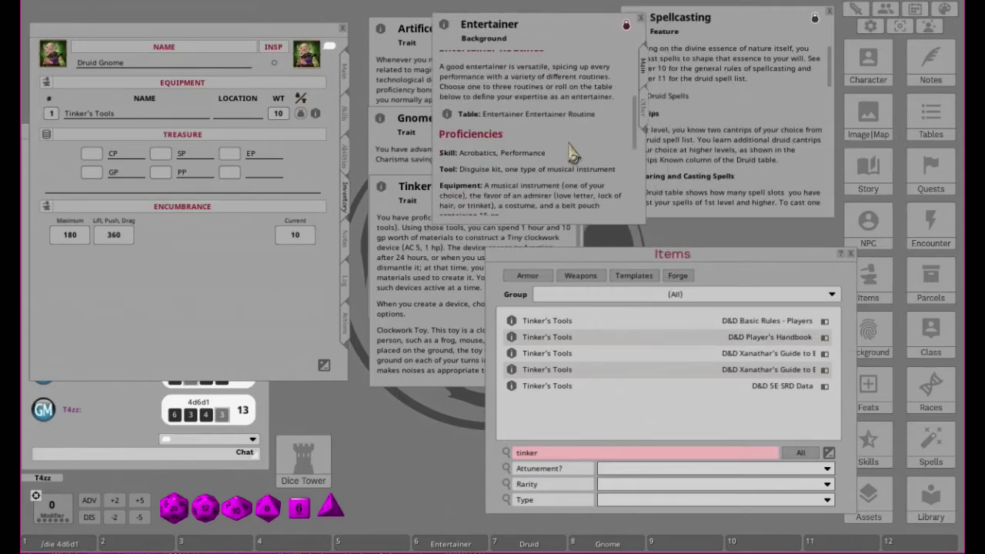
scroll(573, 154, down, 5)
scroll(573, 152, down, 1)
scroll(576, 155, up, 3)
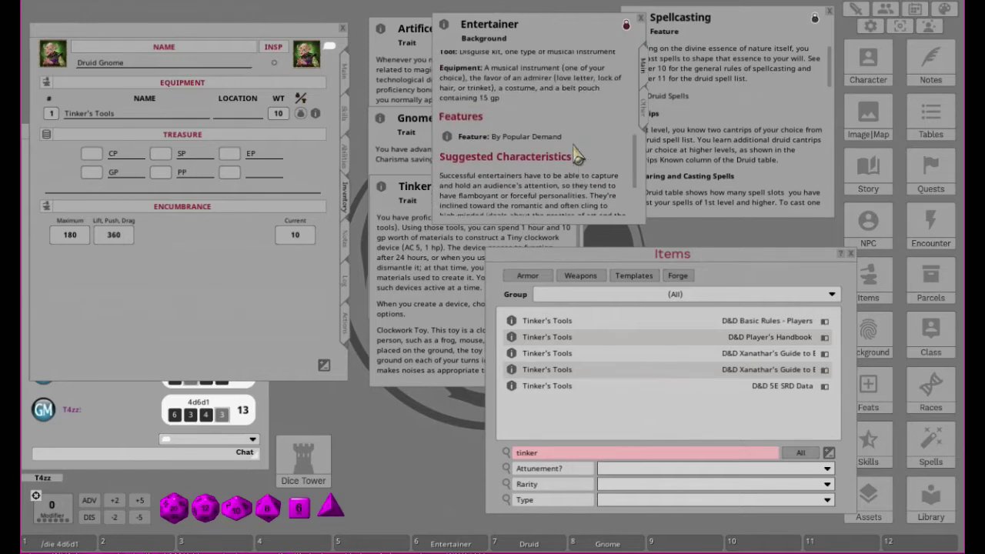
scroll(576, 154, up, 4)
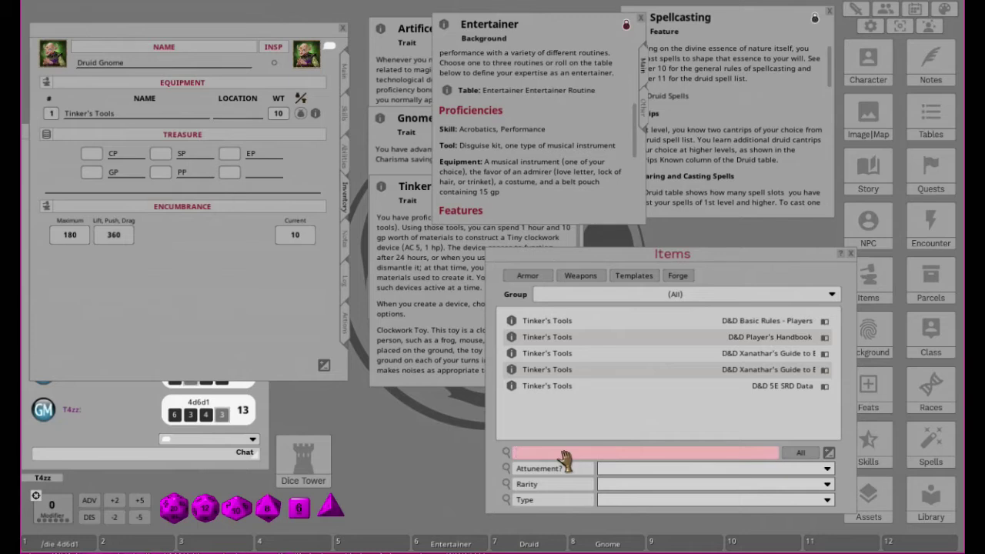
Step: Filter the item list by "lute" and add the Player's Handbook Lute to the inventory
text(te)
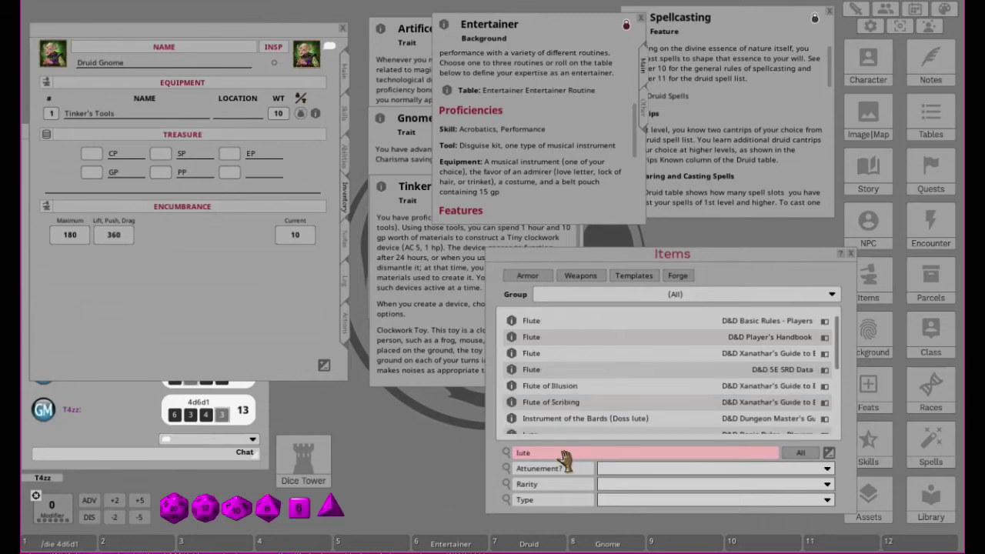
scroll(608, 362, down, 3)
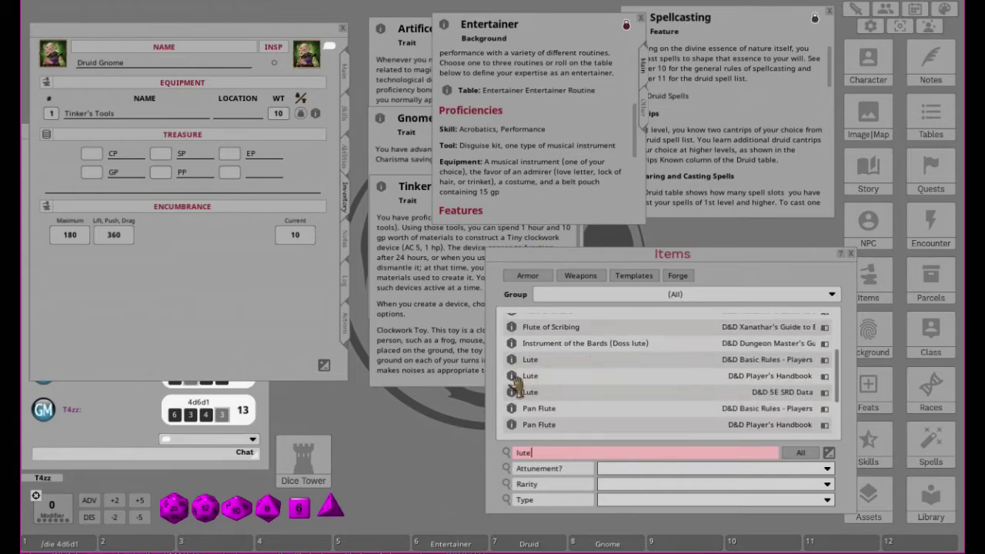
drag(514, 380, 150, 307)
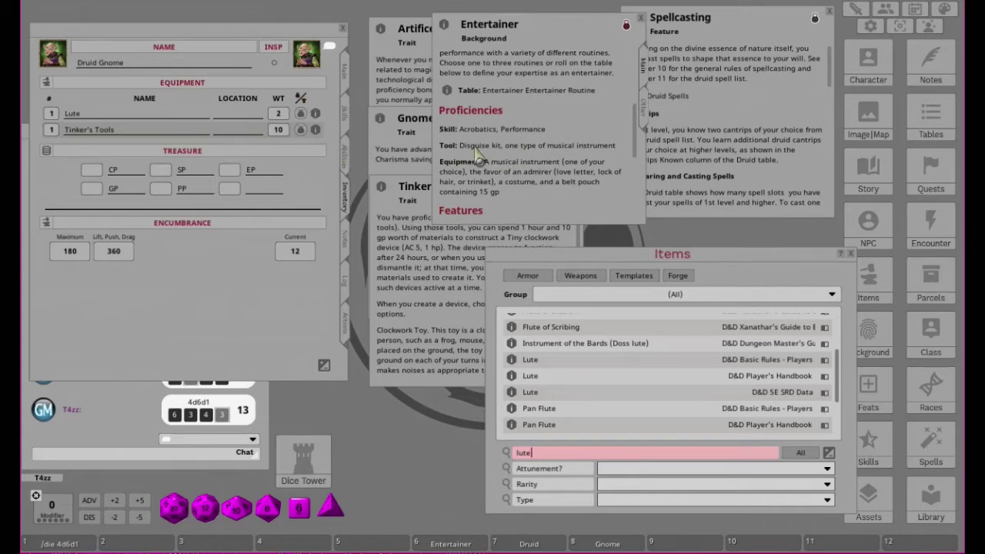
Step: Cut the text "Herbalism kit, Tinker's Tools" out of its tool proficiency entry
click(345, 158)
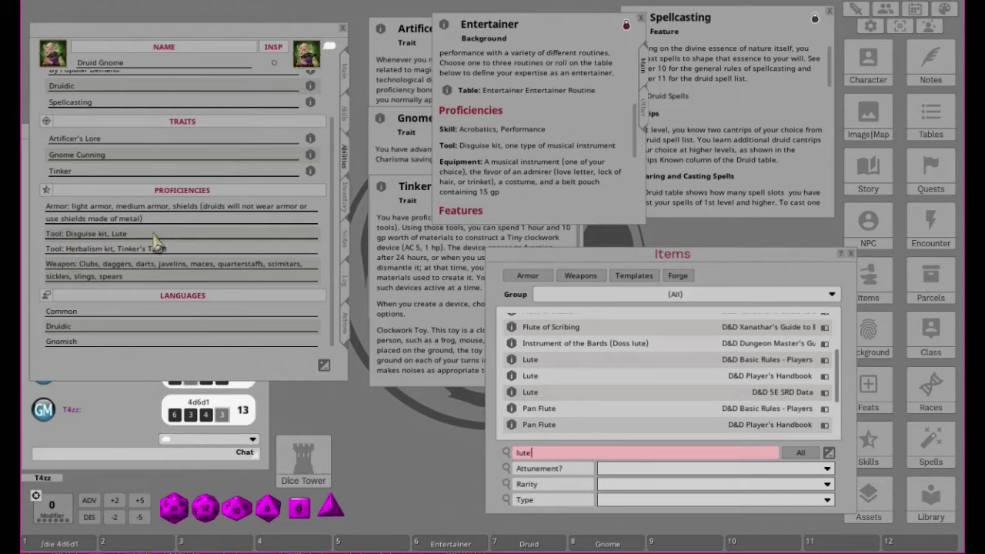
click(181, 249)
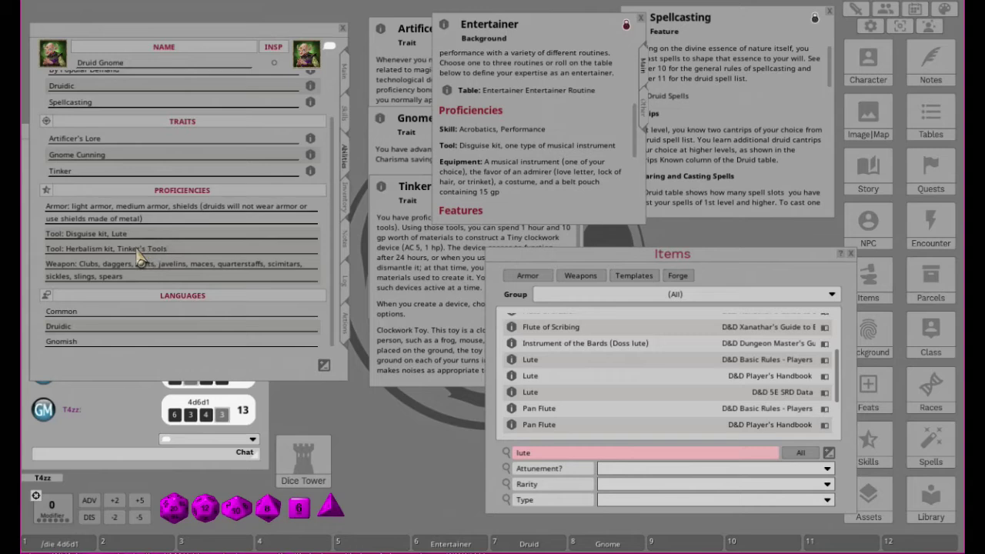
click(66, 251)
key(shift+Right)
key(shift+Right)
key(shift+Right)
key(shift+Right)
key(shift+Right)
key(shift+Right)
key(shift+Right)
key(shift+Right)
key(shift+Right)
key(shift+Right)
key(shift+Right)
key(shift+Right)
key(shift+Right)
key(shift+Right)
key(shift+Right)
key(shift+Right)
key(shift+Right)
key(shift+Right)
key(shift+Right)
key(shift+Right)
key(shift+Right)
key(shift+Right)
key(shift+Right)
key(shift+Right)
key(shift+Right)
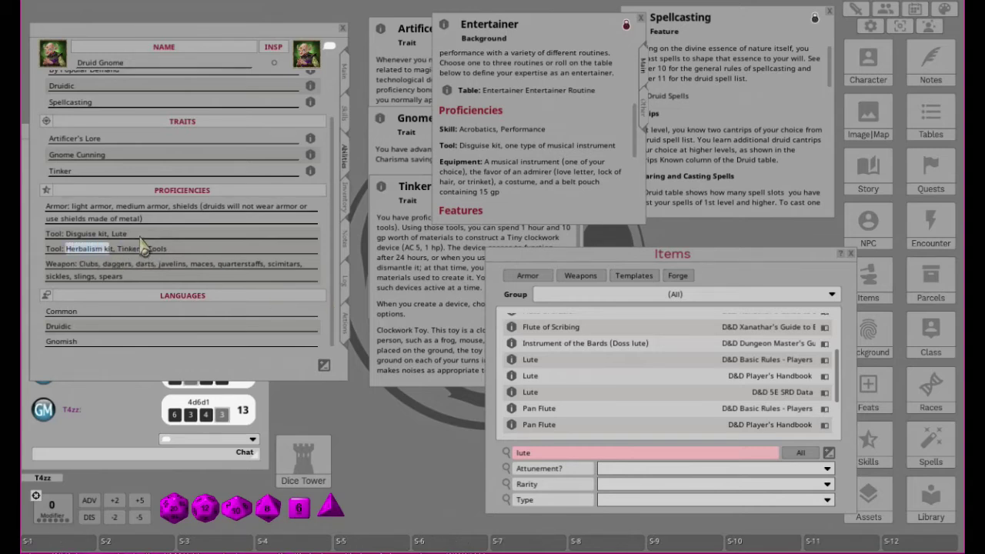
key(ctrl+c)
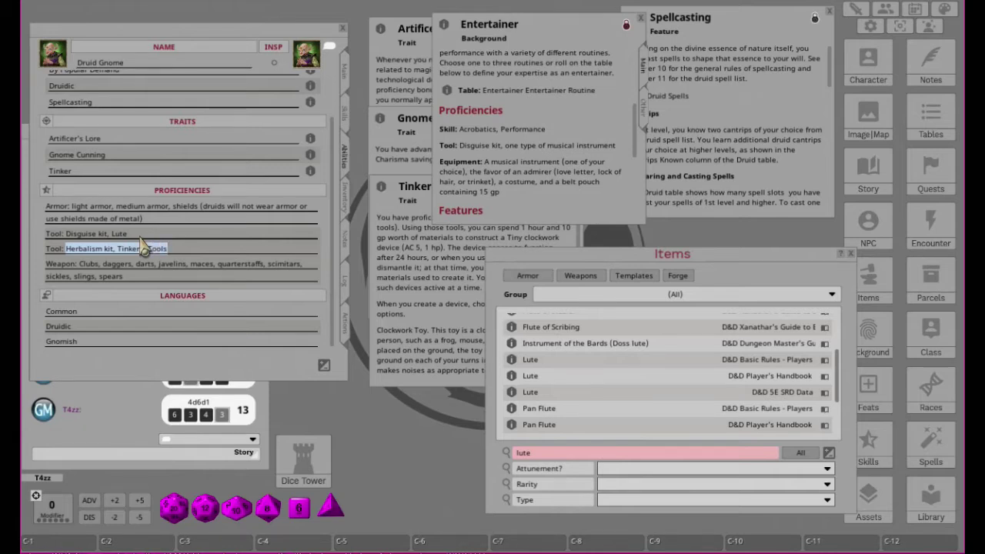
key(ctrl+x)
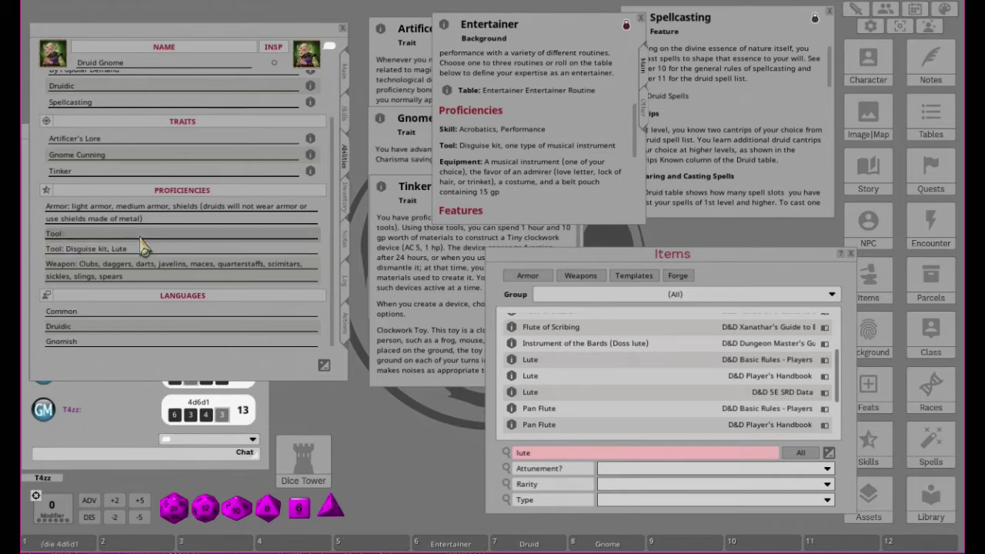
Step: Delete the emptied Tool proficiency and append "Herbalism kit, Tinker's Tools" to the Disguise kit, Lute entry
click(324, 366)
click(311, 233)
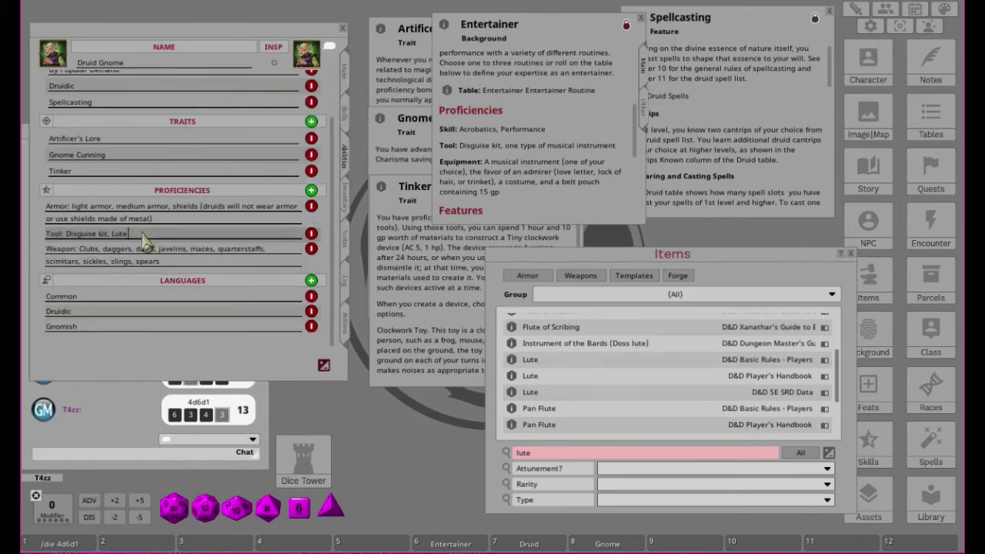
key(ctrl+v)
click(324, 367)
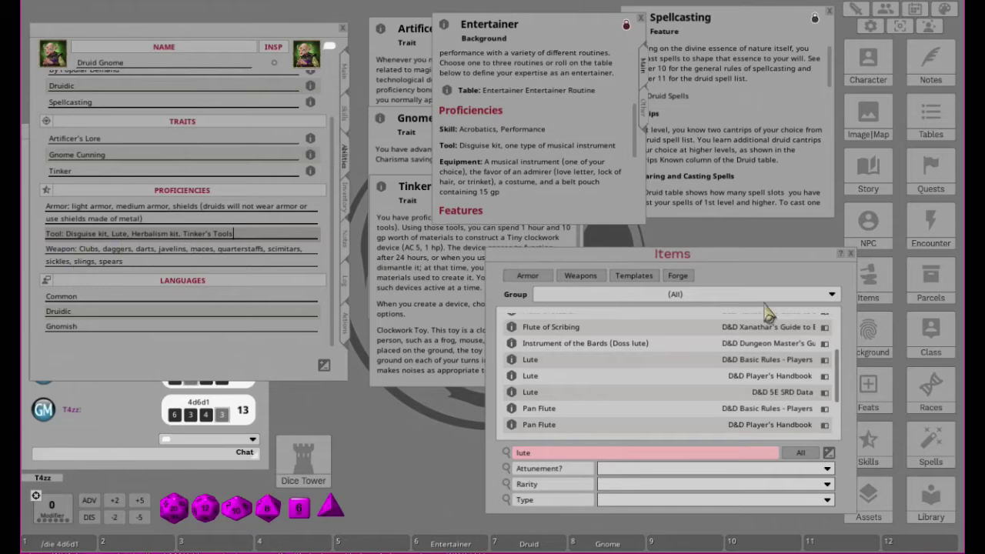
Step: Filter the item list by "dis" and add the 5E SRD Data Disguise Kit to the inventory
key(BackSpace)
key(BackSpace)
key(BackSpace)
text(dis)
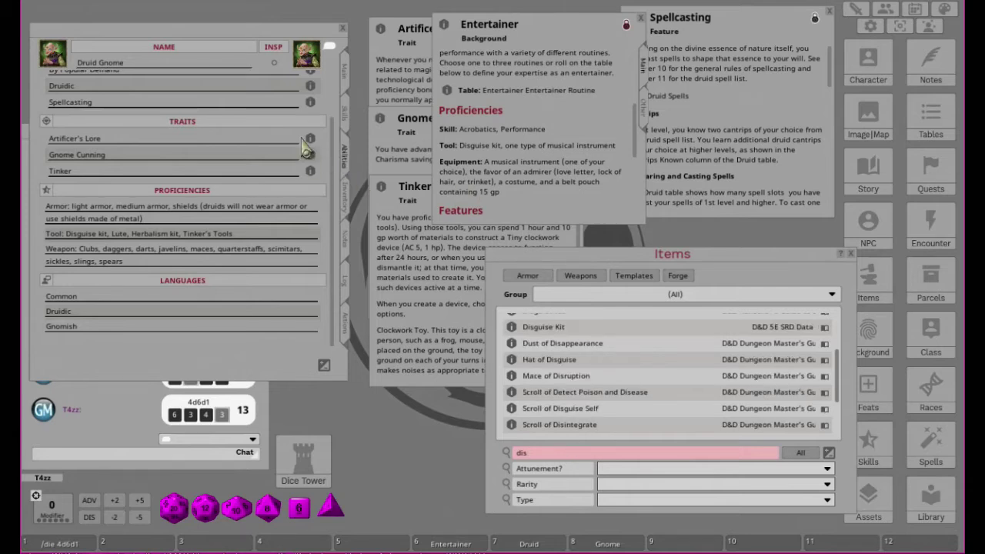
click(345, 199)
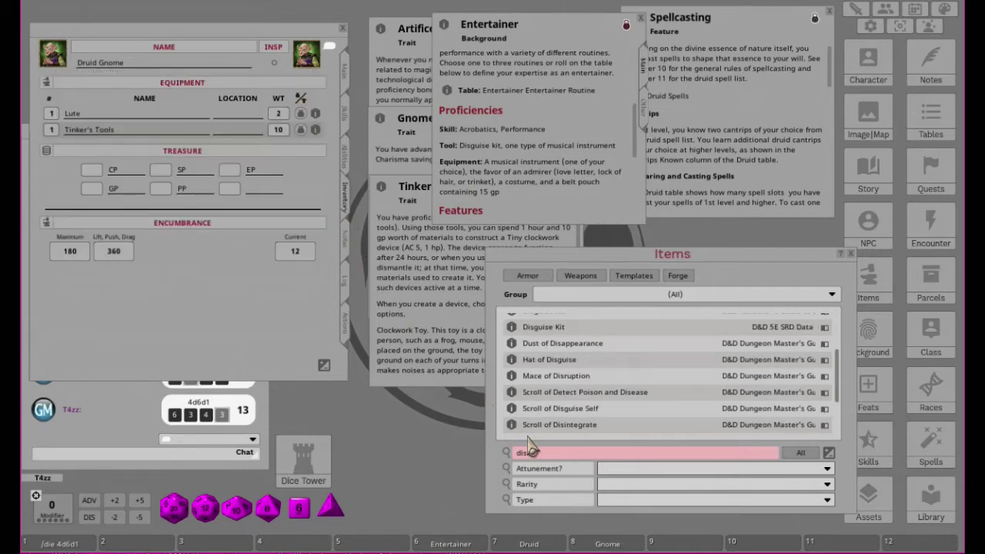
drag(513, 330, 178, 297)
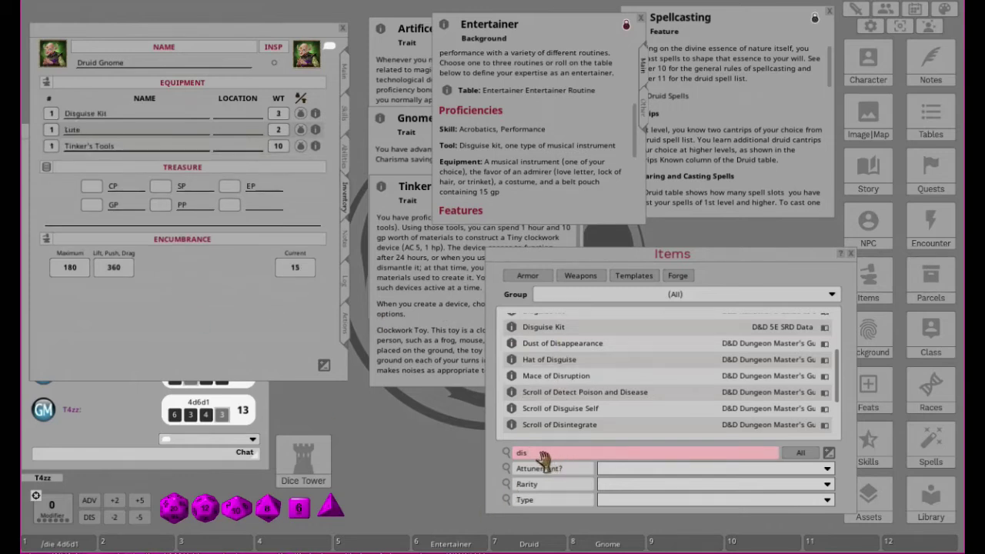
Step: Recheck the tool proficiencies, filter the item list by "herb" and add a Herbalism Kit to the inventory
key(BackSpace)
key(BackSpace)
click(346, 158)
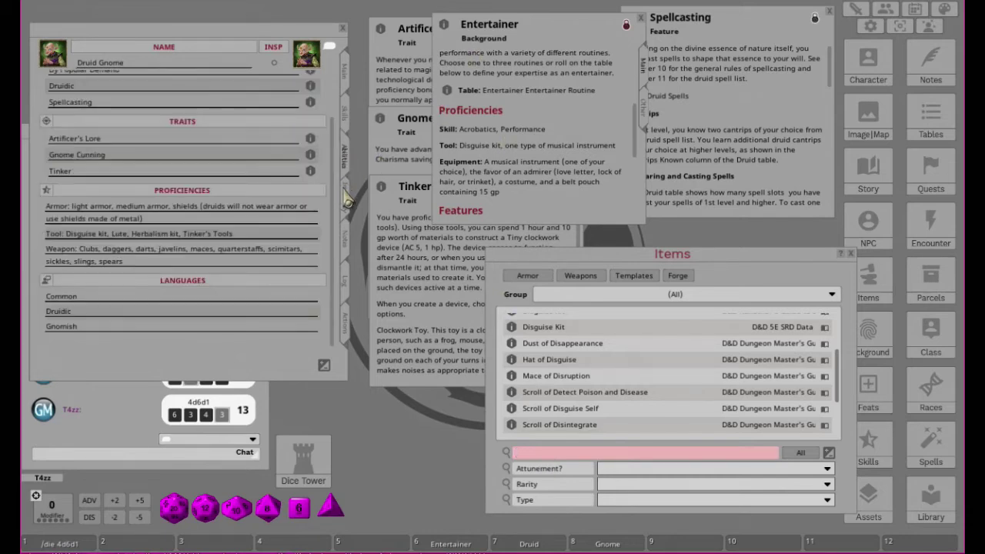
click(346, 199)
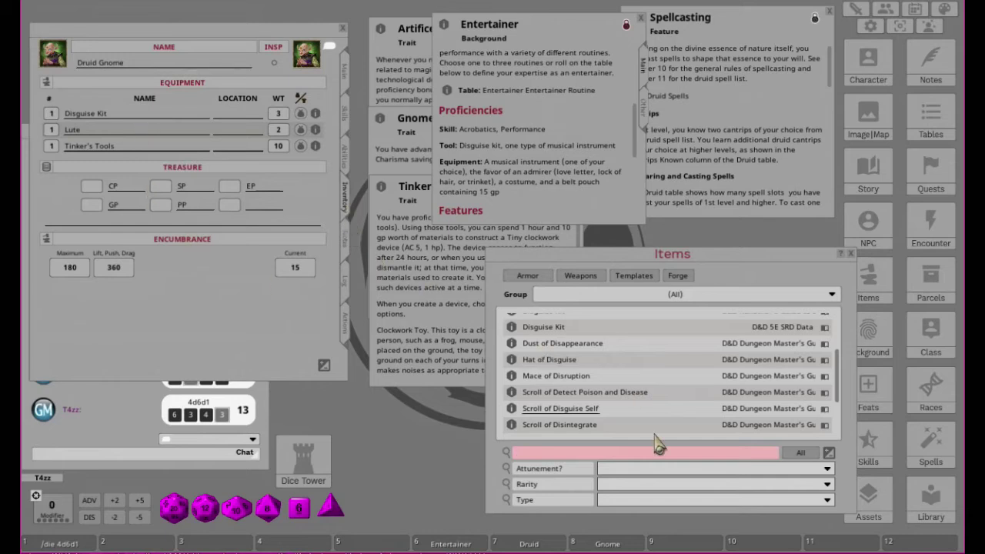
text(herb)
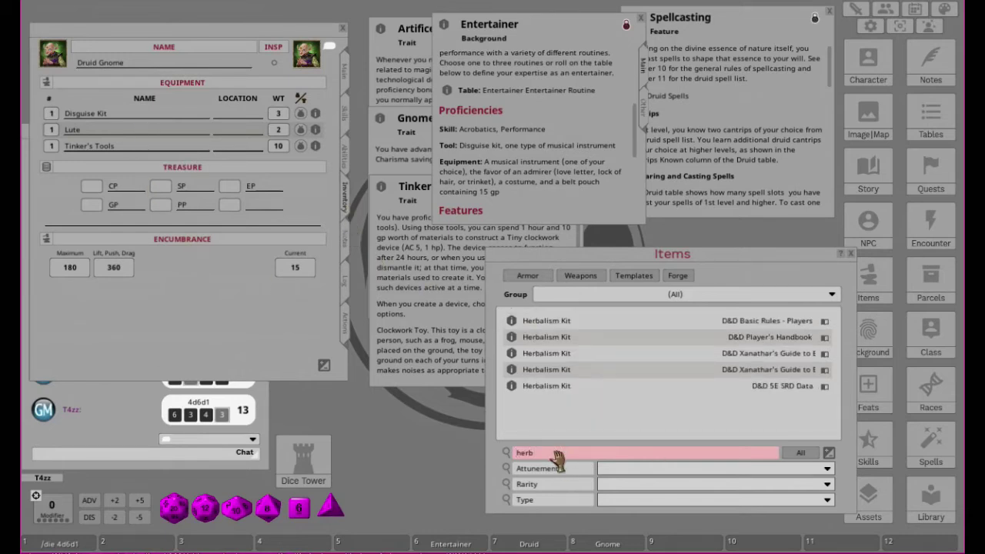
drag(512, 327, 223, 296)
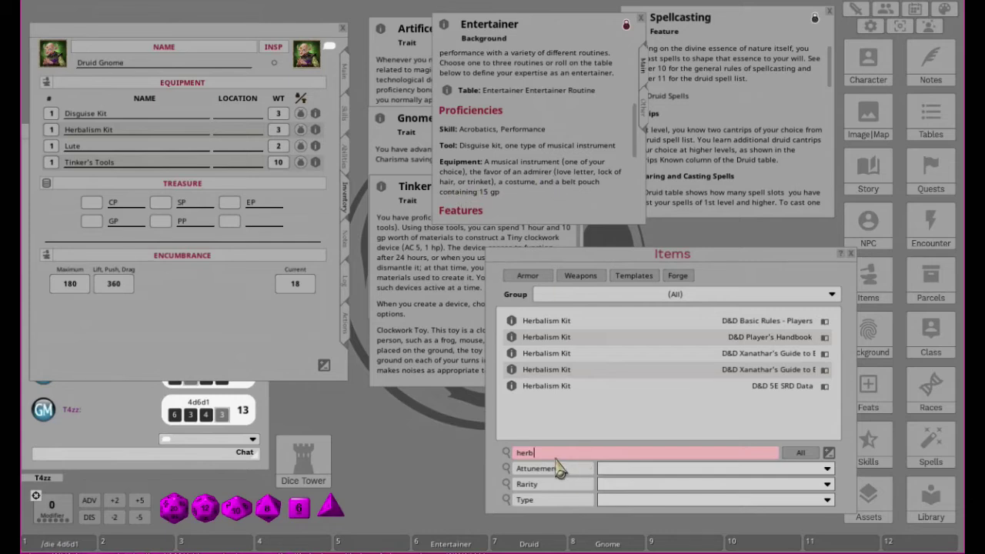
Step: Search the item list for "love" and "paper", and add the 5E SRD Data Paper (One Sheet) to the inventory
key(BackSpace)
key(BackSpace)
key(BackSpace)
text(love)
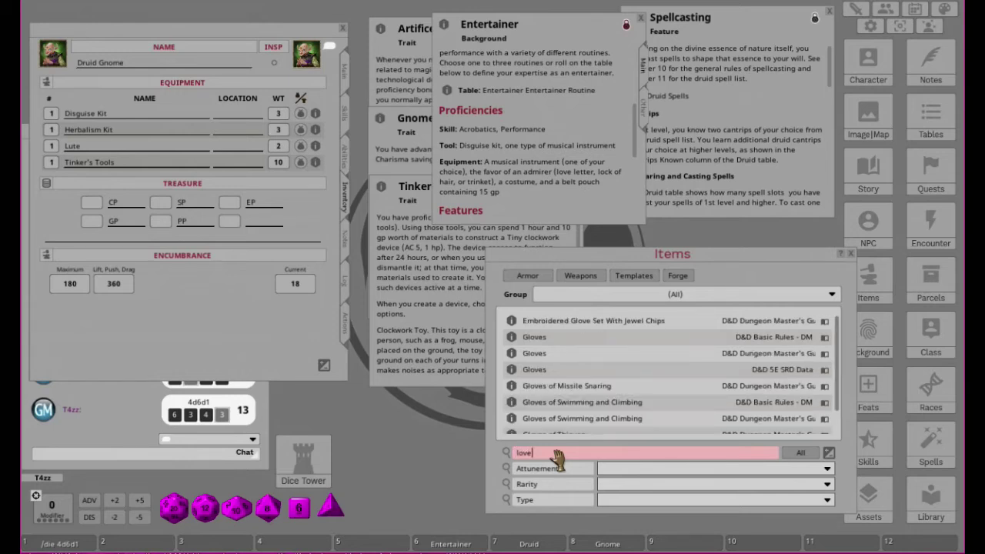
scroll(635, 373, down, 2)
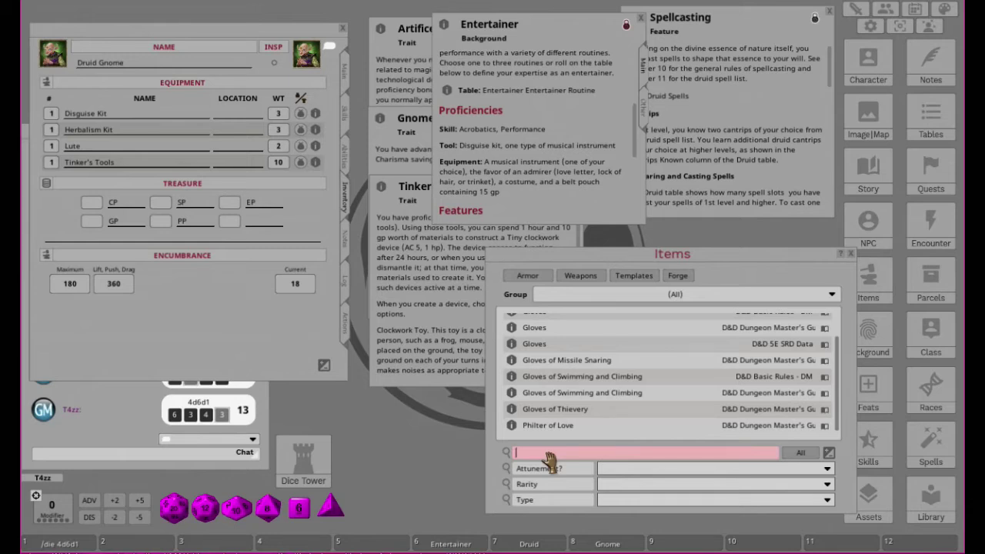
text(per)
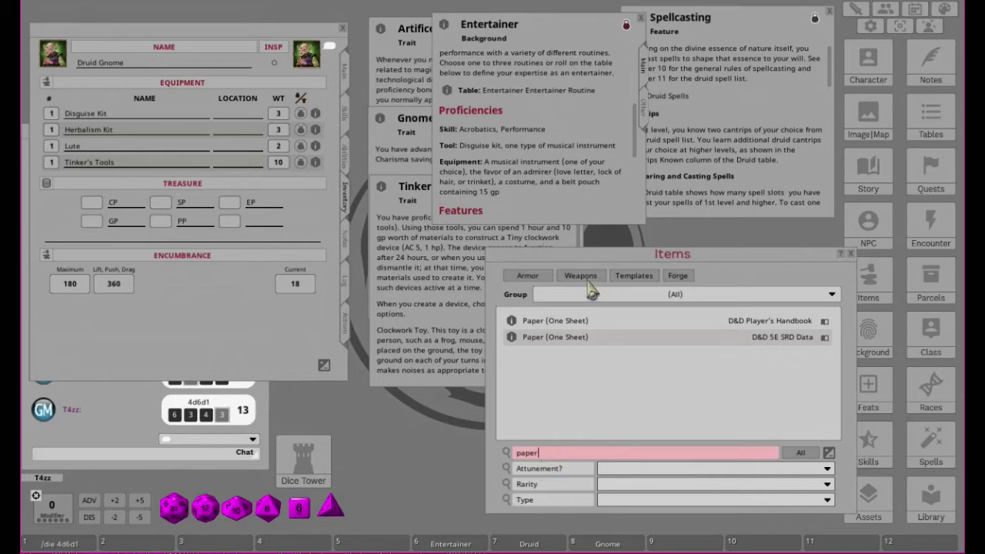
drag(513, 341, 188, 304)
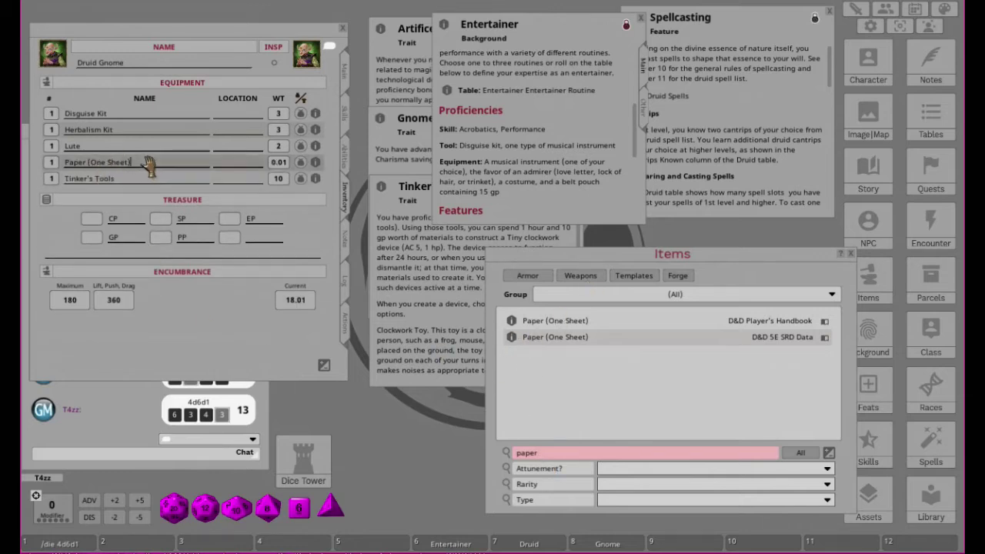
Step: Rename the Paper (One Sheet) inventory entry as "Love letter from an adoring fan"
key(BackSpace)
key(BackSpace)
key(BackSpace)
key(BackSpace)
key(BackSpace)
key(BackSpace)
key(BackSpace)
key(BackSpace)
key(BackSpace)
key(BackSpace)
key(BackSpace)
key(BackSpace)
key(BackSpace)
key(BackSpace)
key(BackSpace)
key(BackSpace)
text(Love Letter)
text(from an admiring fan)
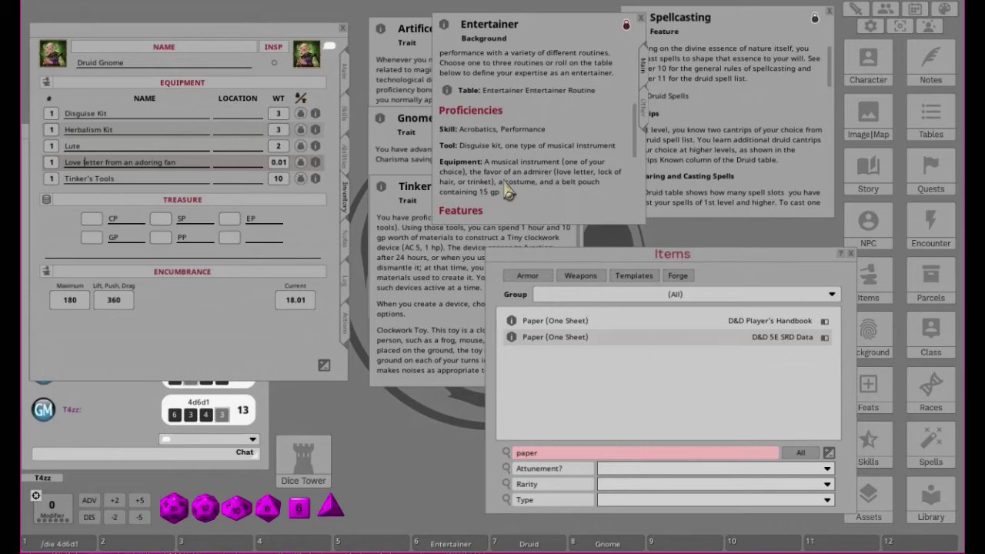
Step: Filter the item list by "costume" and add Clothes, Costume to the inventory
click(546, 454)
key(BackSpace)
key(BackSpace)
key(BackSpace)
key(BackSpace)
key(BackSpace)
text(costume)
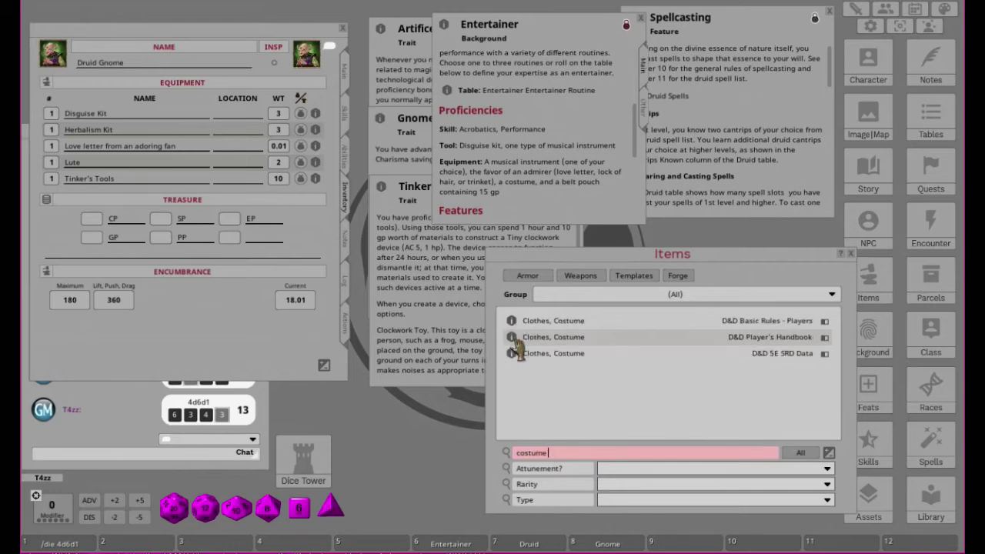
drag(510, 329, 227, 339)
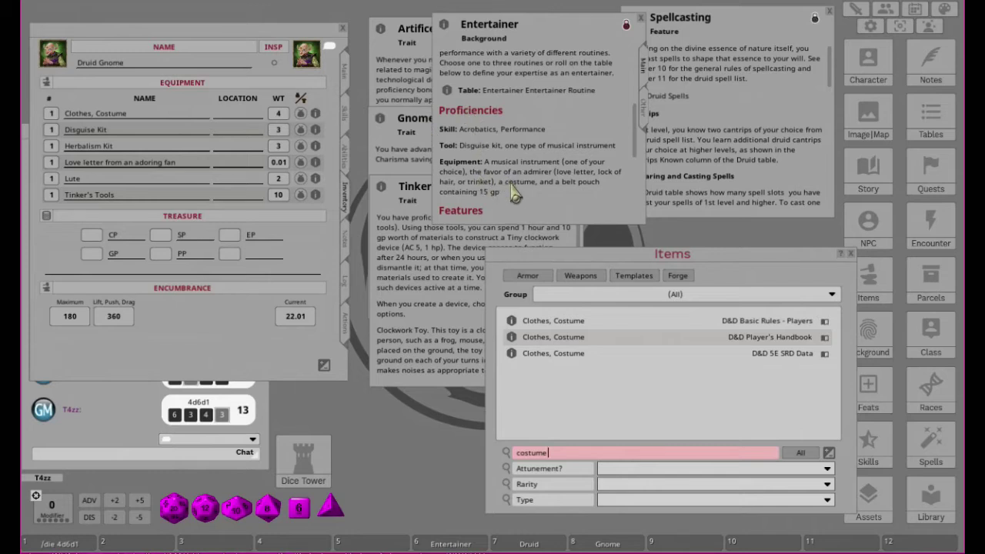
Step: Filter the item list by "pouch", add a plain Pouch to the inventory and set the GP treasure to 15
click(563, 454)
key(BackSpace)
key(BackSpace)
key(BackSpace)
key(BackSpace)
key(BackSpace)
key(BackSpace)
key(BackSpace)
text(pouch)
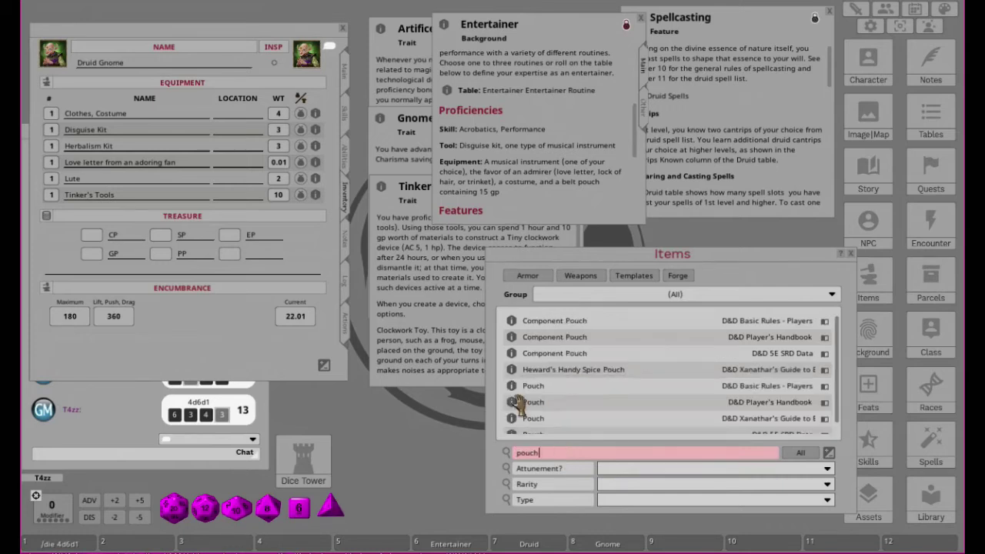
drag(166, 335, 166, 335)
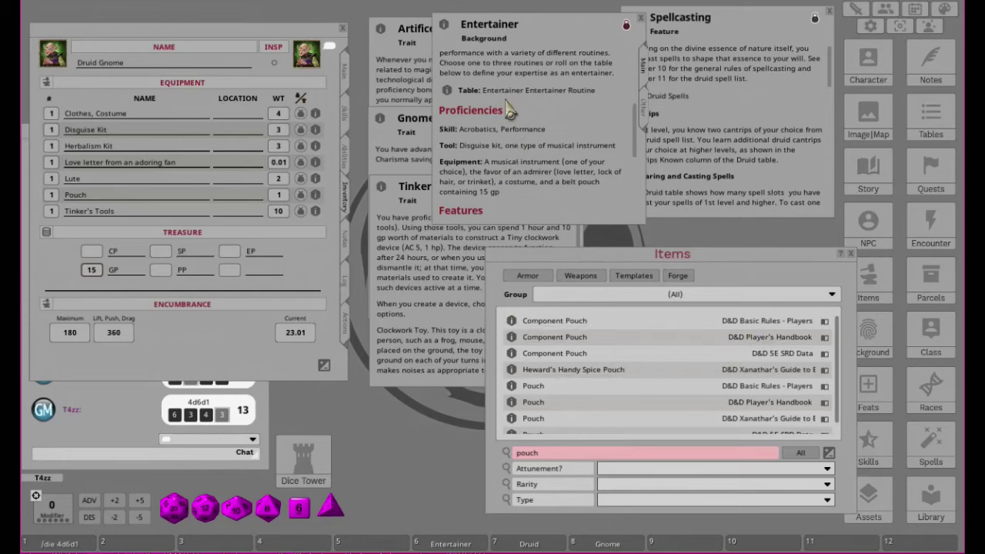
Step: Close the Entertainer background and open the Druid class record at its Equipment section
click(640, 17)
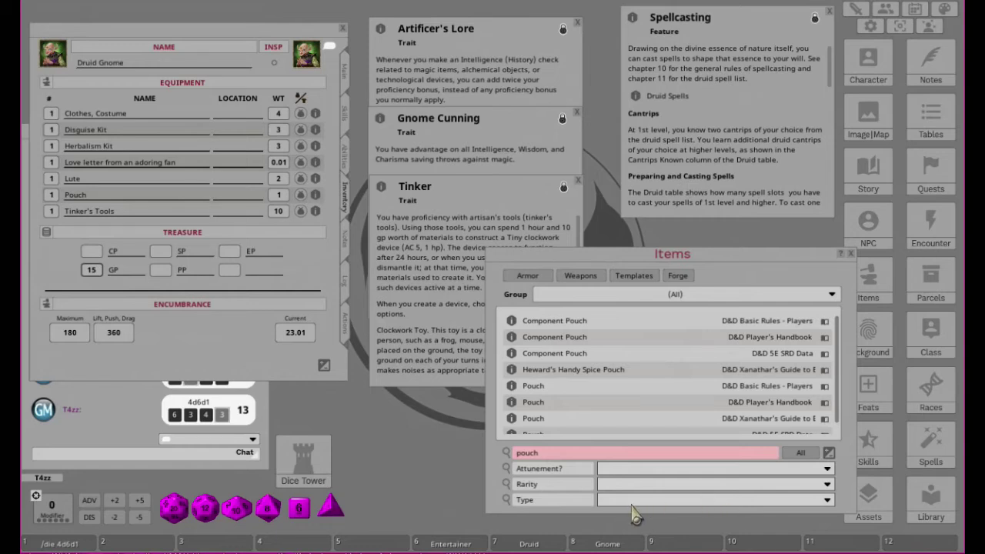
click(536, 544)
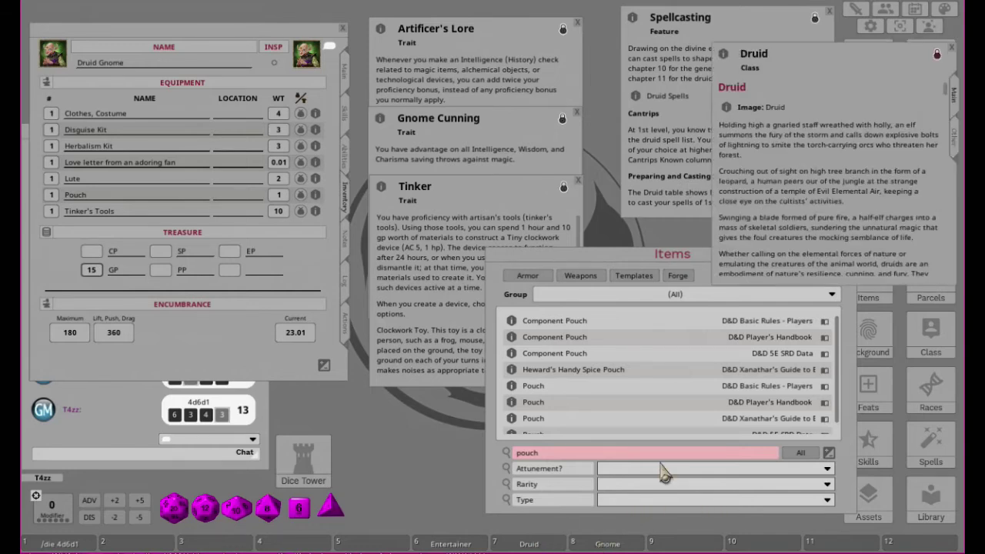
drag(822, 53, 730, 34)
scroll(790, 171, down, 4)
scroll(790, 171, down, 10)
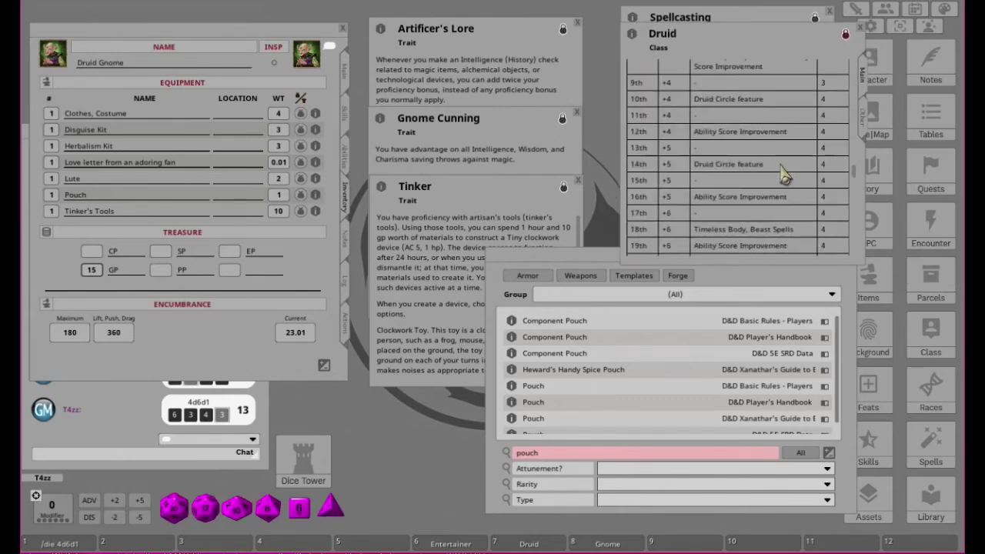
scroll(783, 176, down, 10)
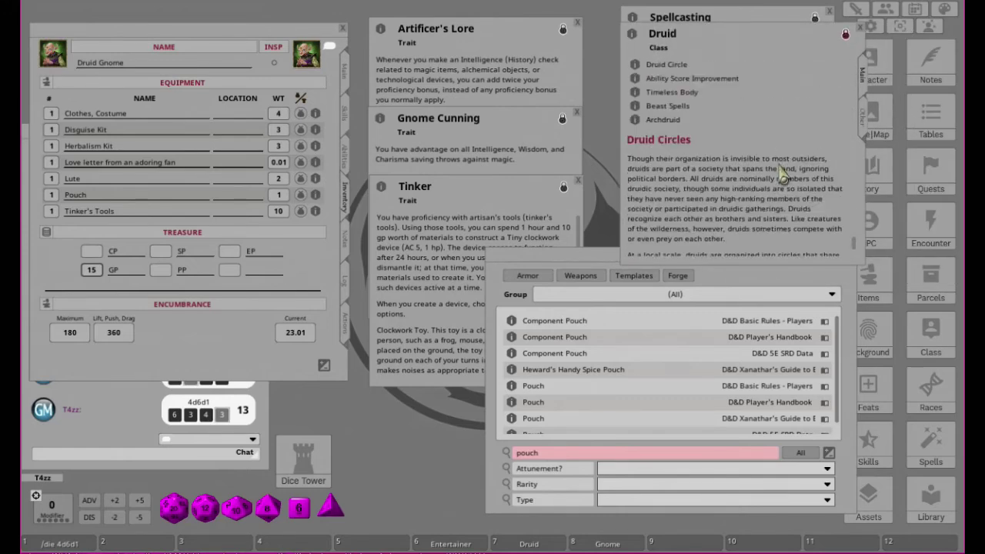
scroll(783, 176, up, 4)
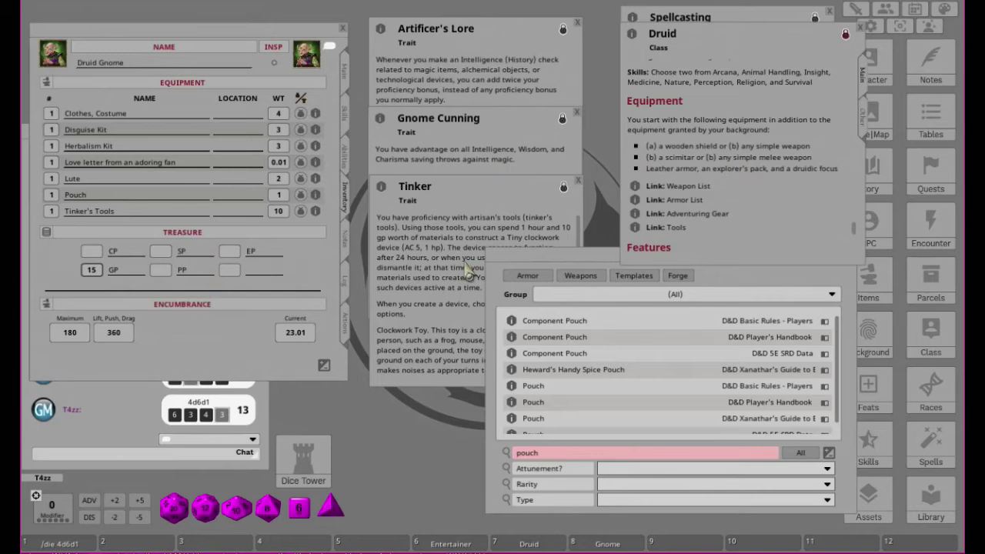
Step: Filter the item list by "shield", add a plain Shield to the inventory and rename it "Wooden Shield"
click(559, 455)
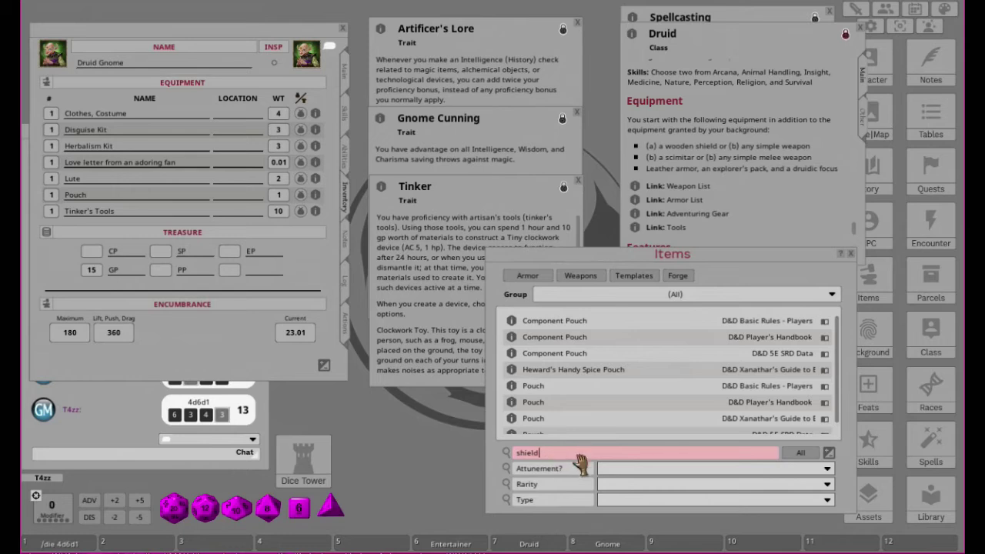
scroll(612, 369, down, 3)
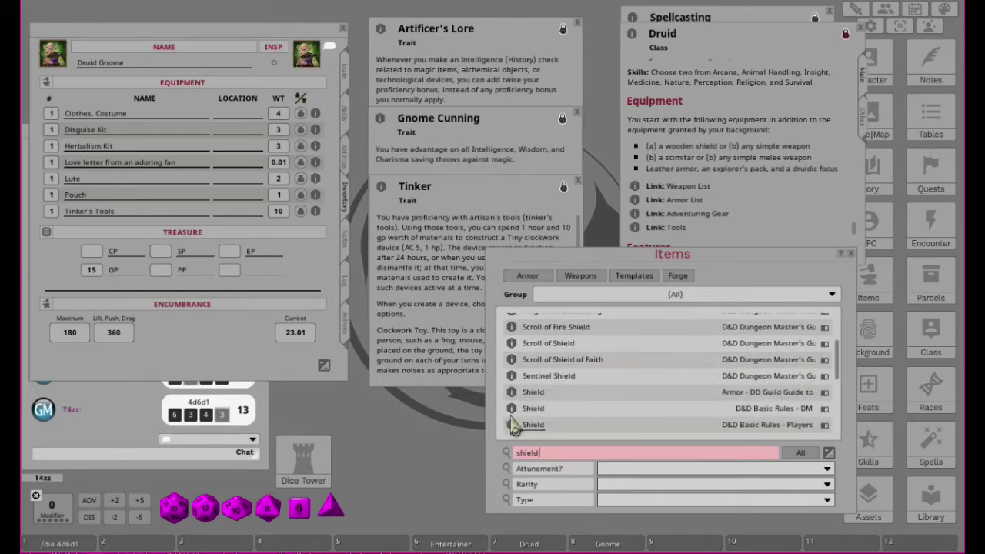
drag(509, 415, 191, 352)
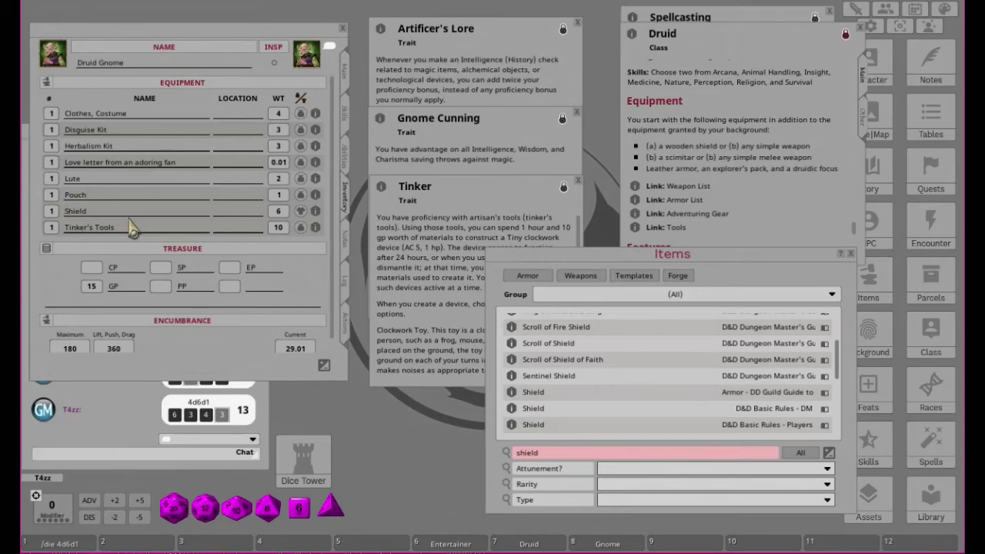
key(shift)
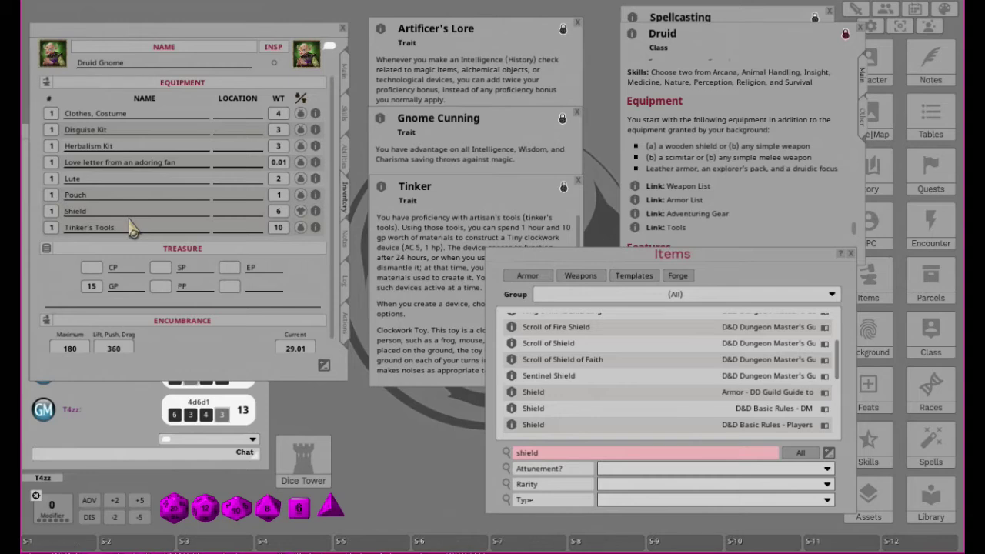
text(ooden)
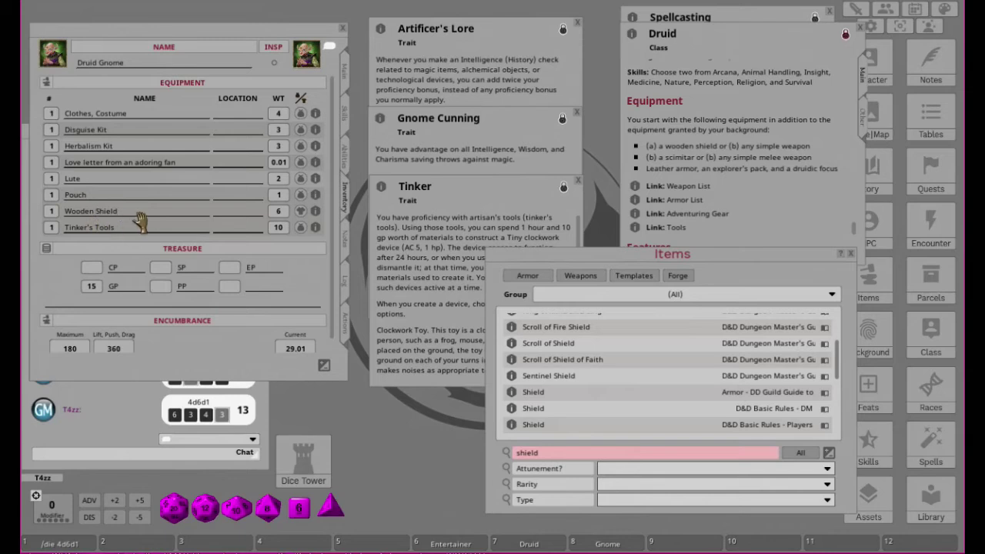
Step: Check the armor class on the main character sheet and open the Weapons table from the item list
click(347, 75)
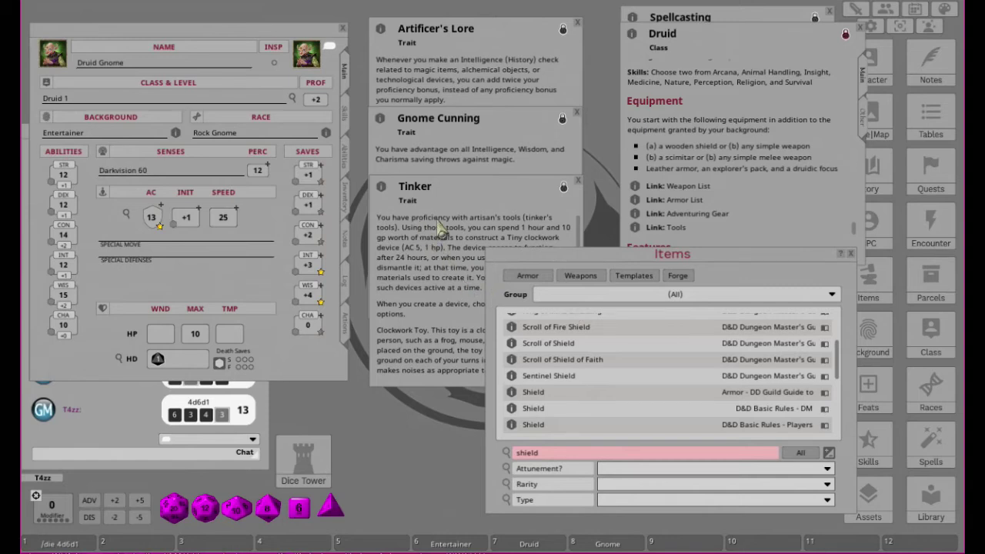
click(745, 152)
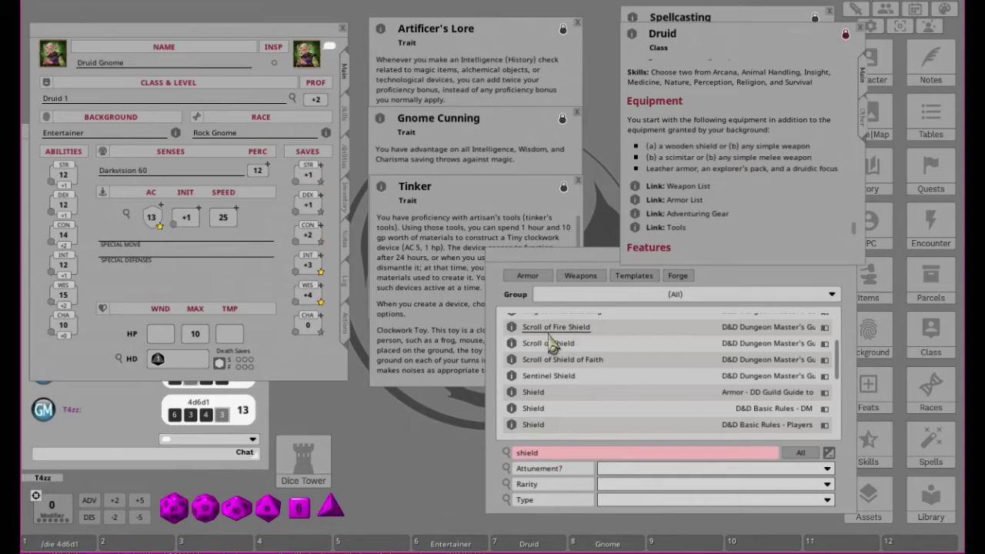
click(577, 280)
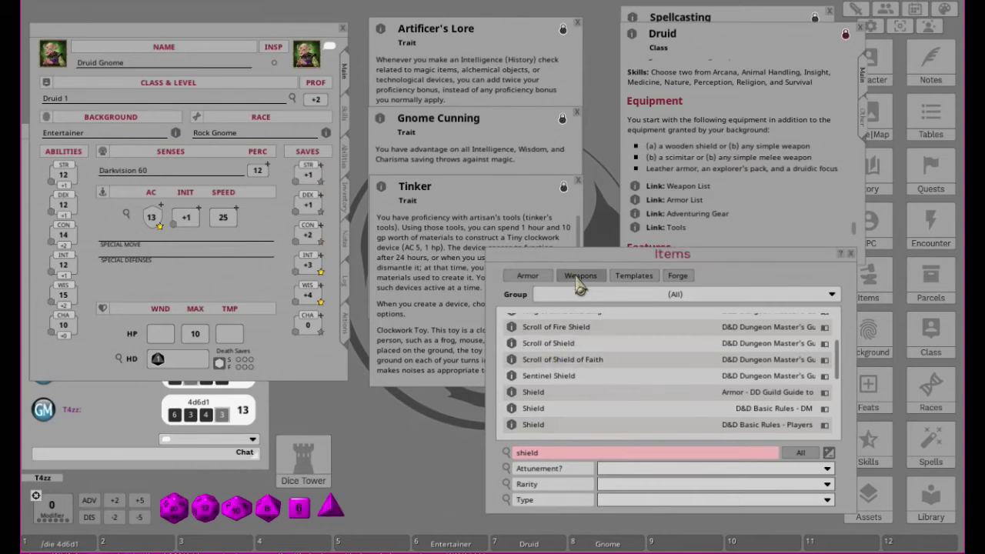
click(581, 277)
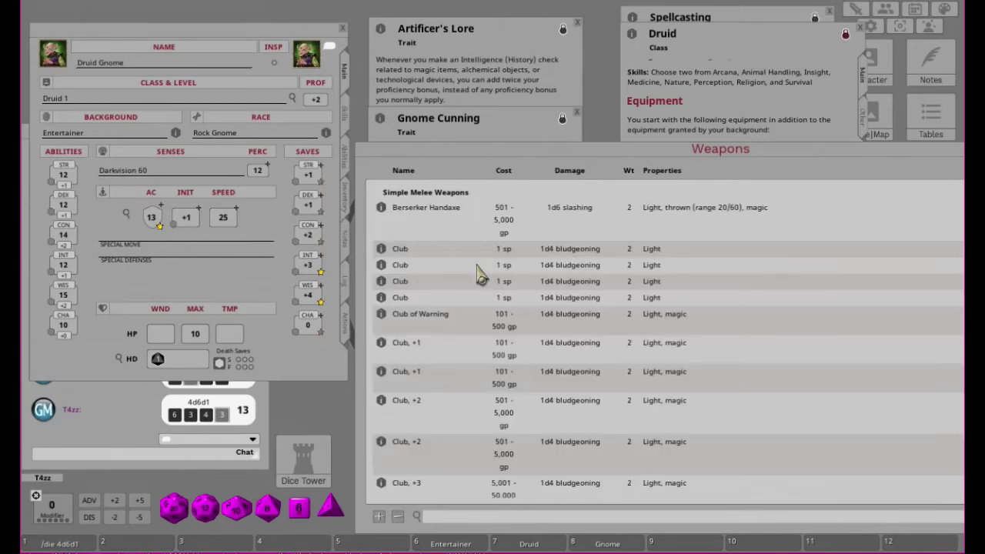
Step: Add a nonmagical Quarterstaff from the simple melee weapons to the inventory and close the Weapons table
scroll(452, 312, down, 3)
scroll(454, 322, down, 3)
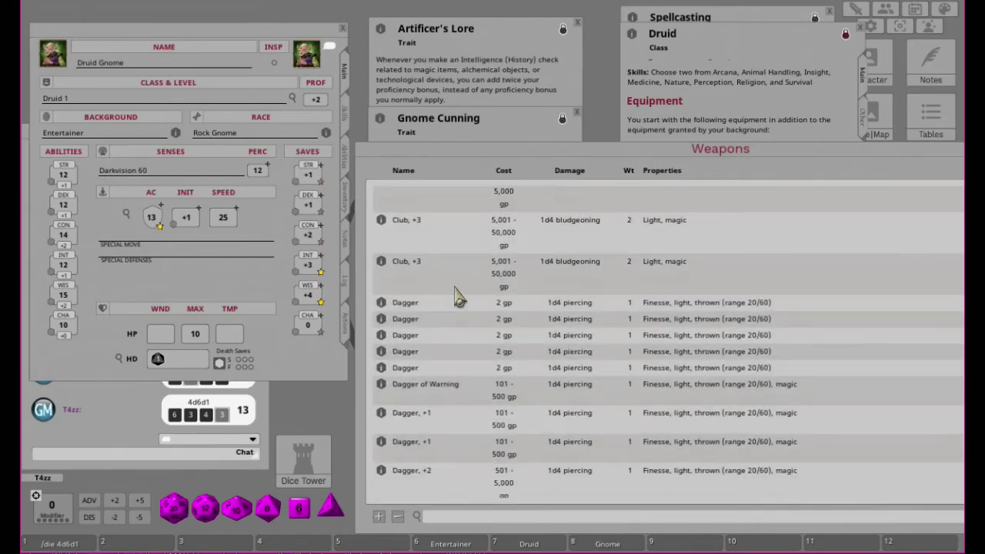
click(347, 212)
scroll(539, 320, down, 10)
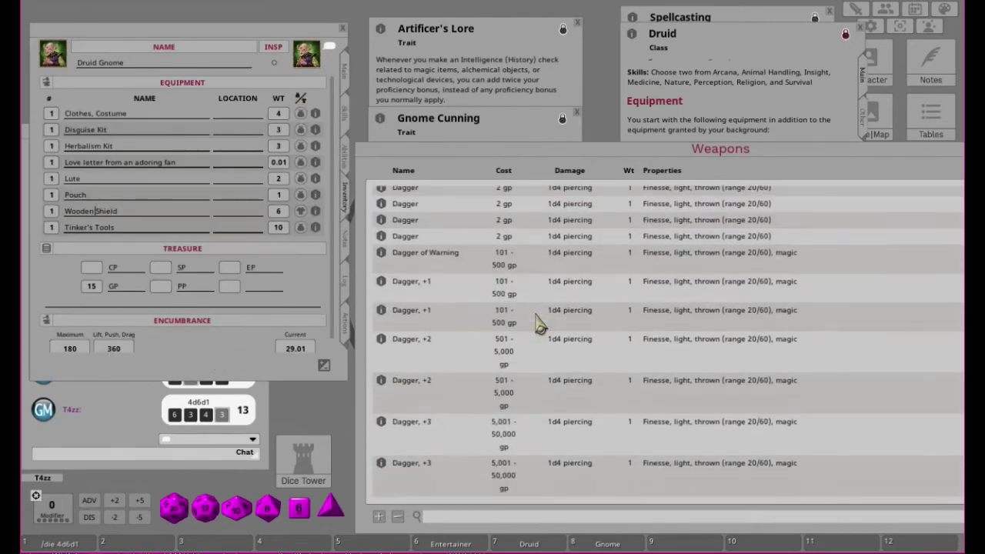
scroll(543, 327, down, 12)
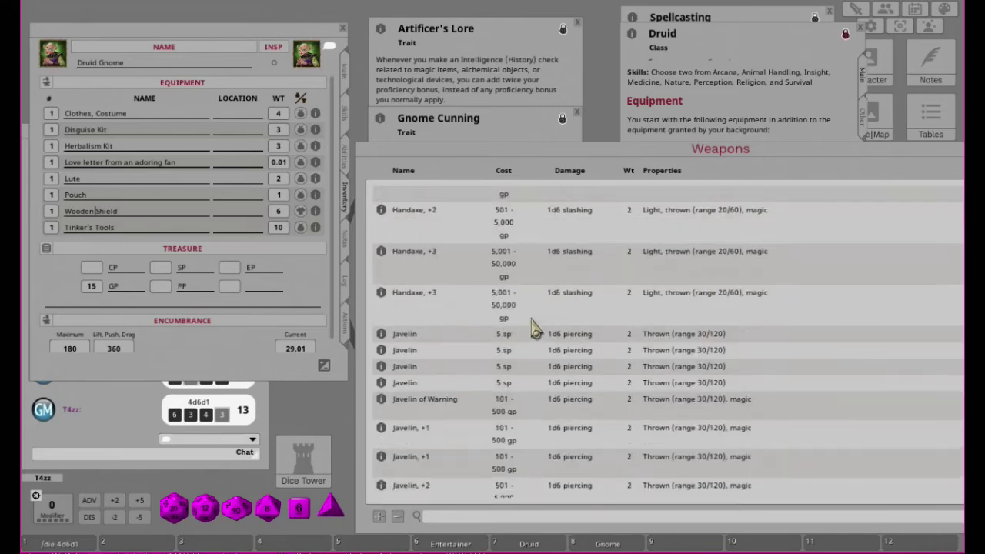
scroll(535, 327, down, 15)
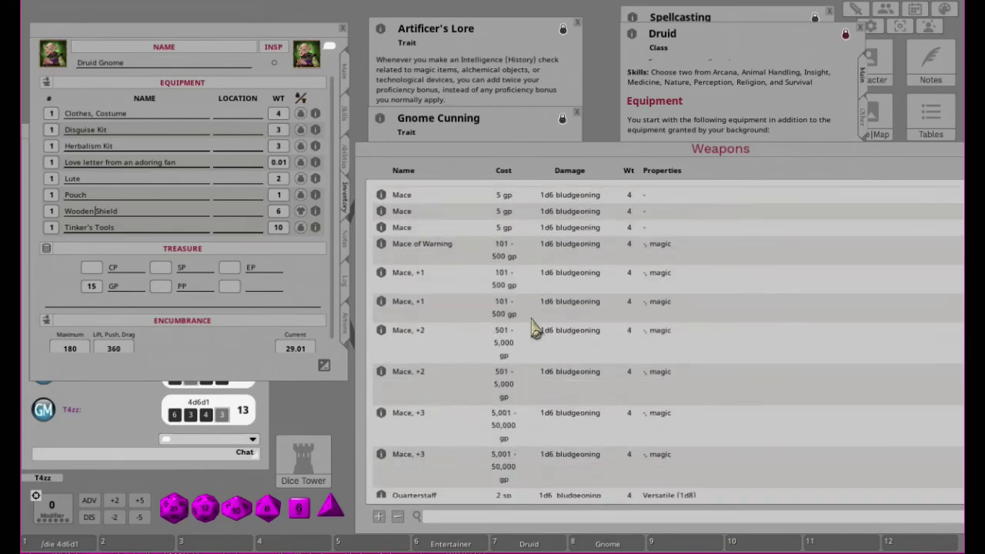
scroll(536, 327, up, 4)
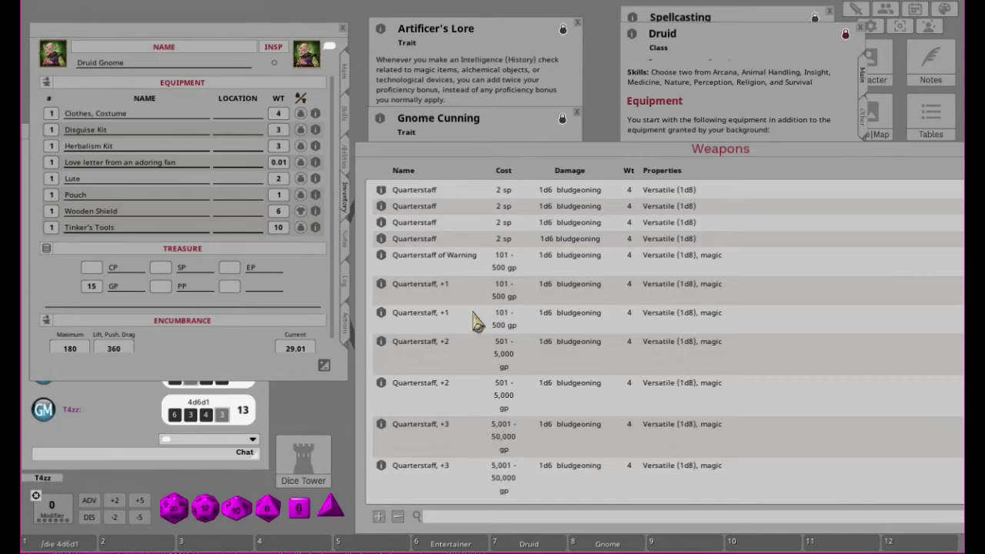
scroll(476, 322, up, 2)
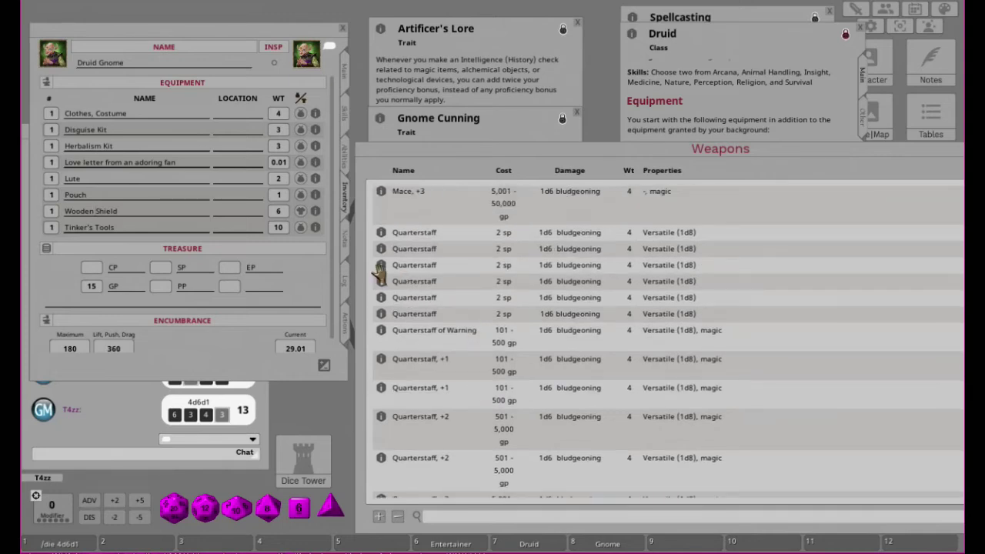
scroll(462, 284, up, 1)
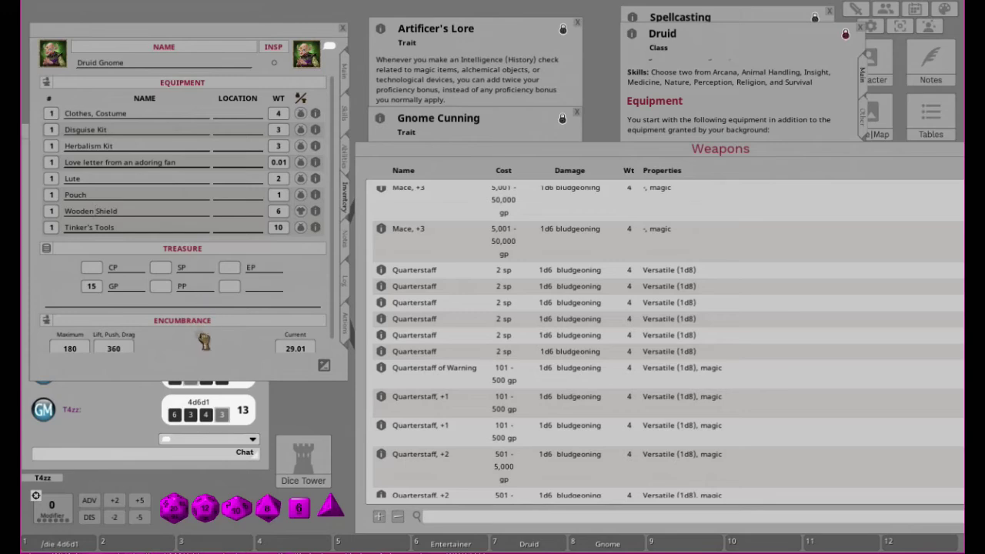
drag(204, 342, 204, 342)
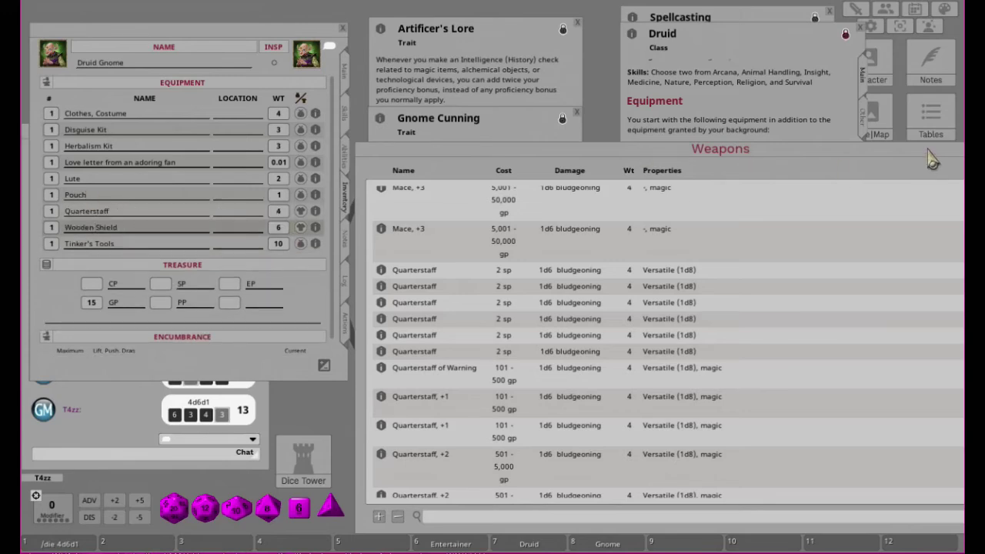
drag(928, 151, 738, 150)
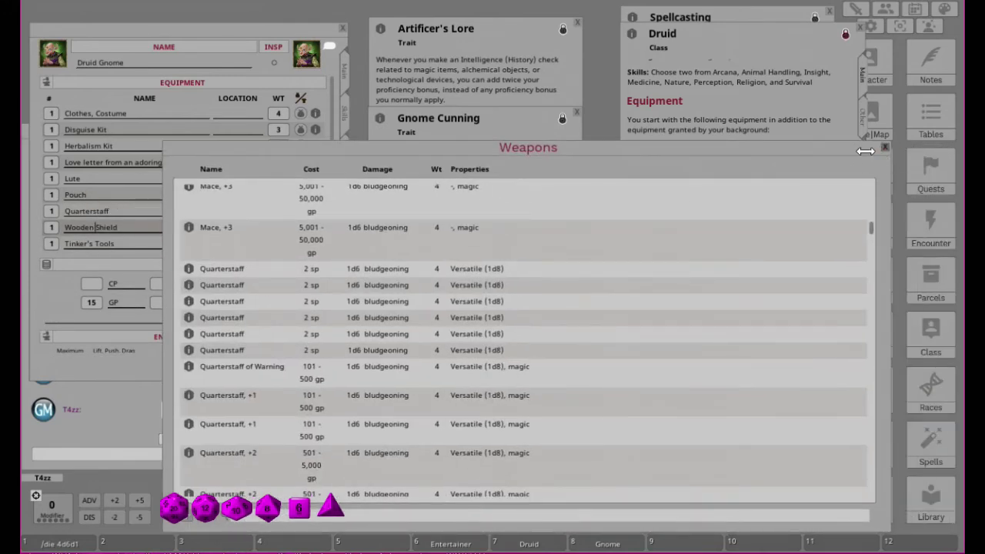
click(890, 149)
Step: Look through the Tools table linked in the Druid's equipment section for a druidic focus, and close the table
scroll(813, 182, down, 1)
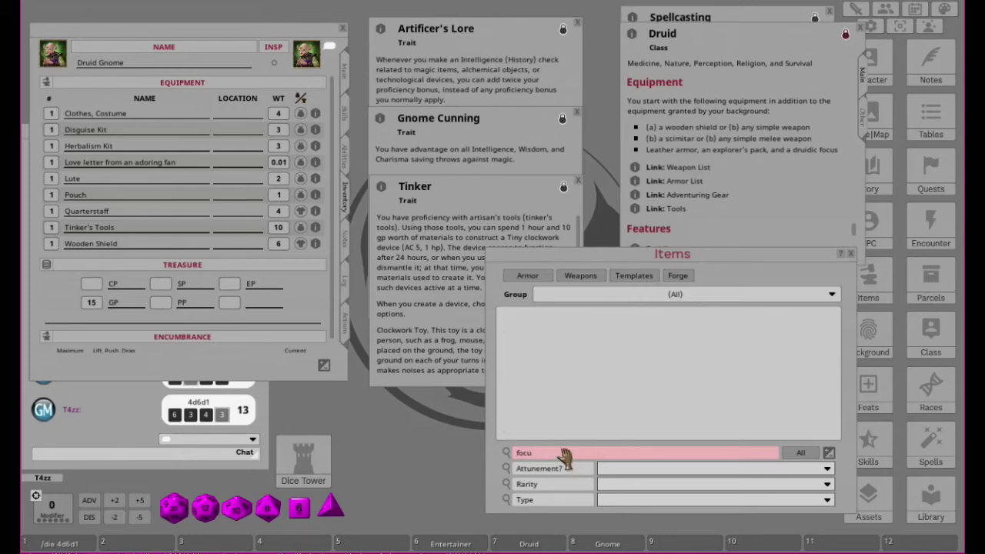
click(636, 212)
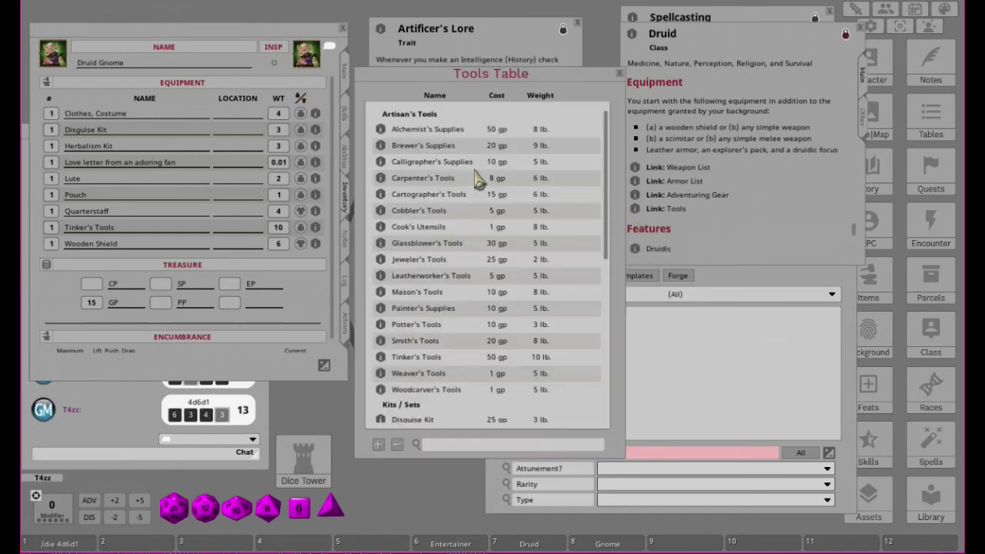
scroll(468, 167, down, 2)
scroll(469, 168, down, 6)
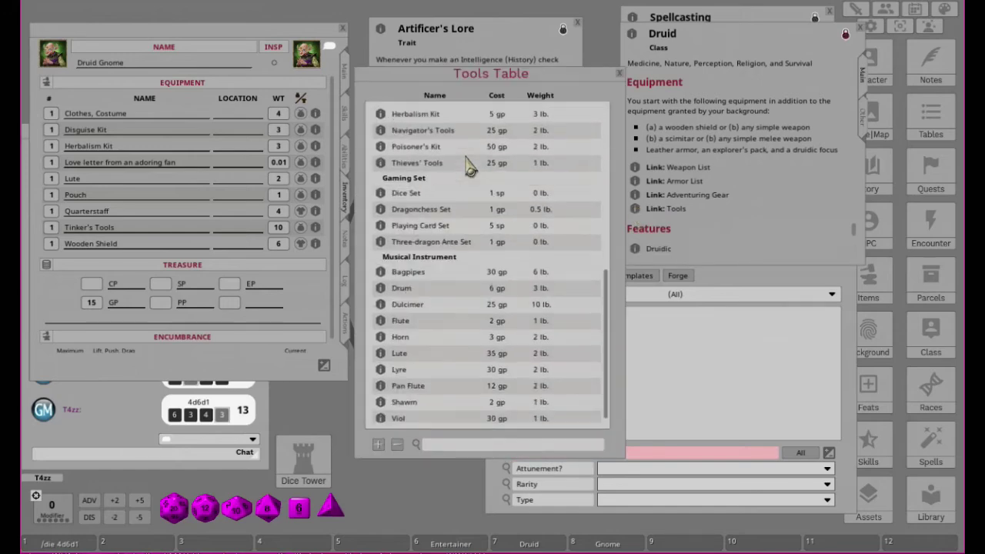
scroll(462, 316, up, 8)
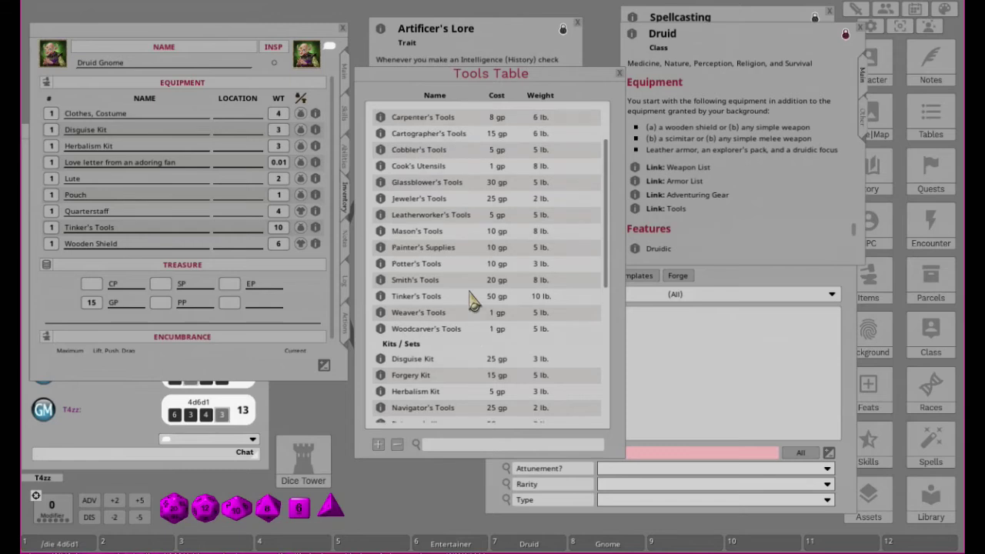
click(619, 73)
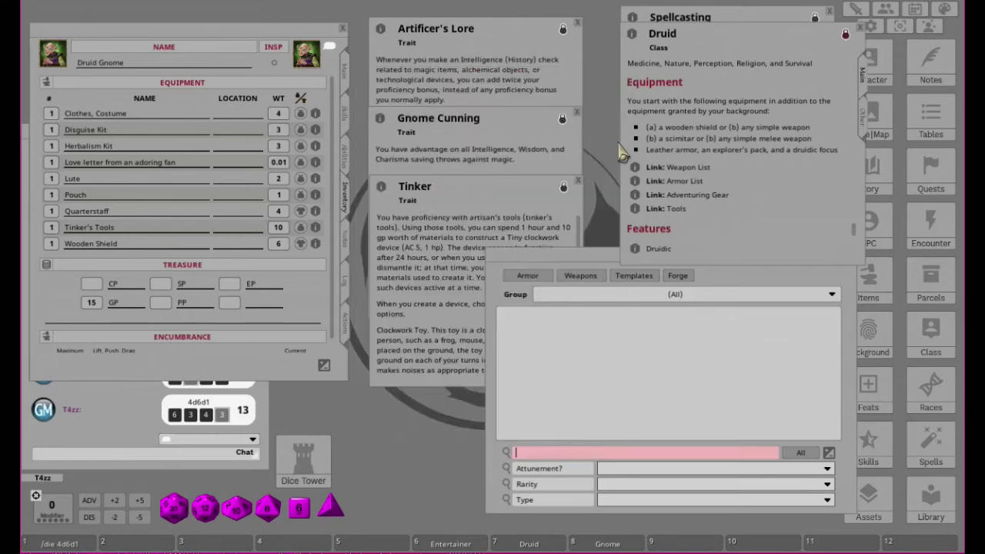
Step: Add a Totem from the druidic focuses in the Adventuring Gear table to the inventory and close the table
click(645, 194)
scroll(815, 173, down, 2)
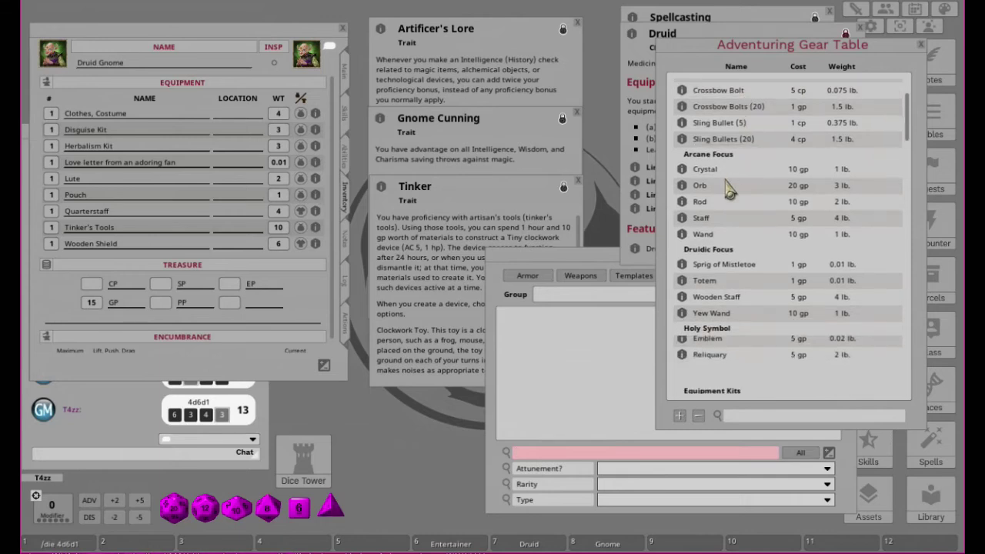
scroll(727, 239, down, 1)
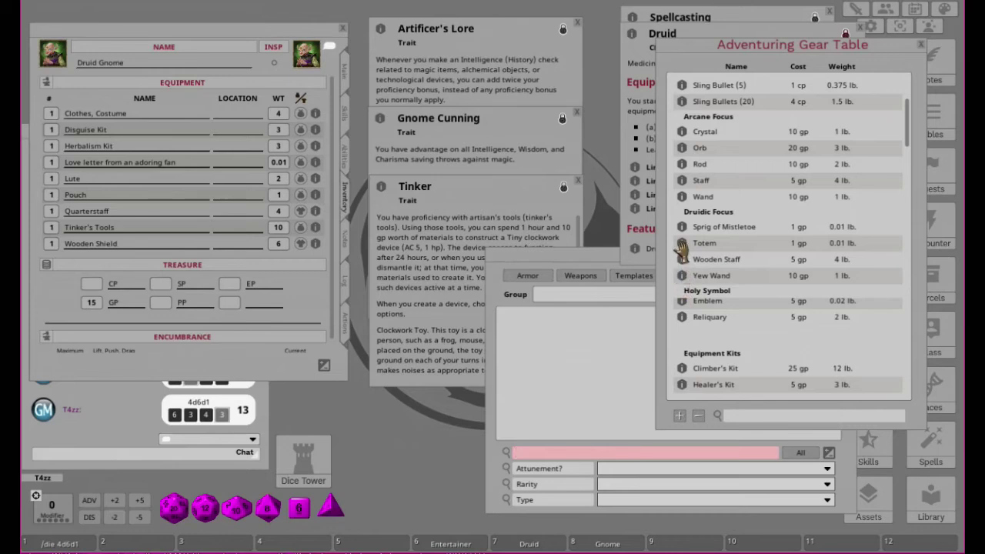
drag(683, 247, 219, 213)
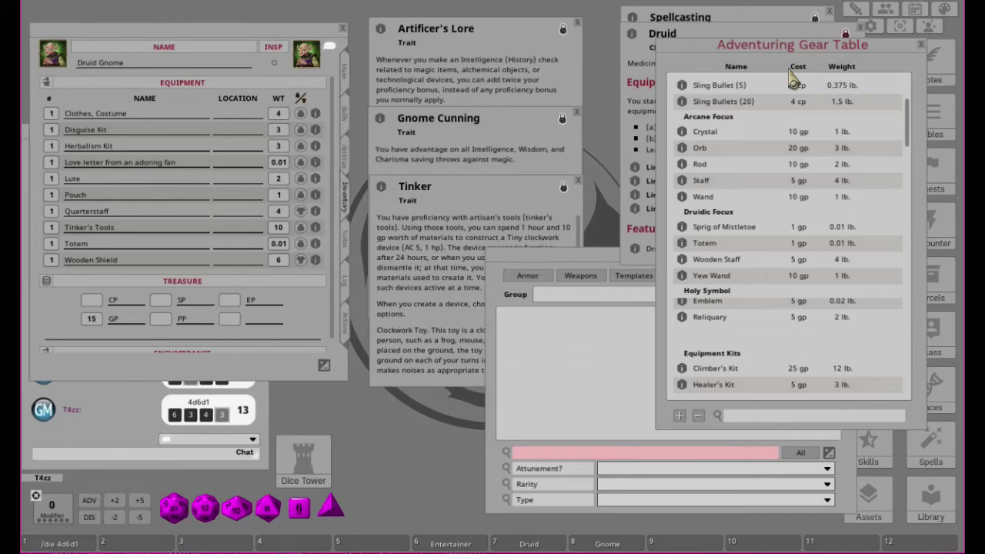
click(921, 44)
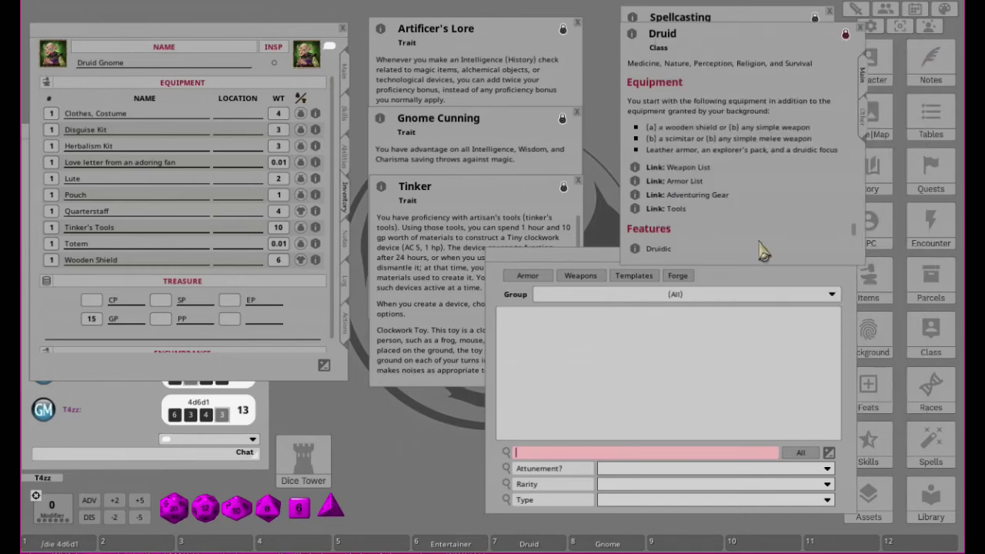
Step: Filter the item list by "explor" and add the Explorer's Pack from D&D 5E SRD Data to the inventory
click(559, 456)
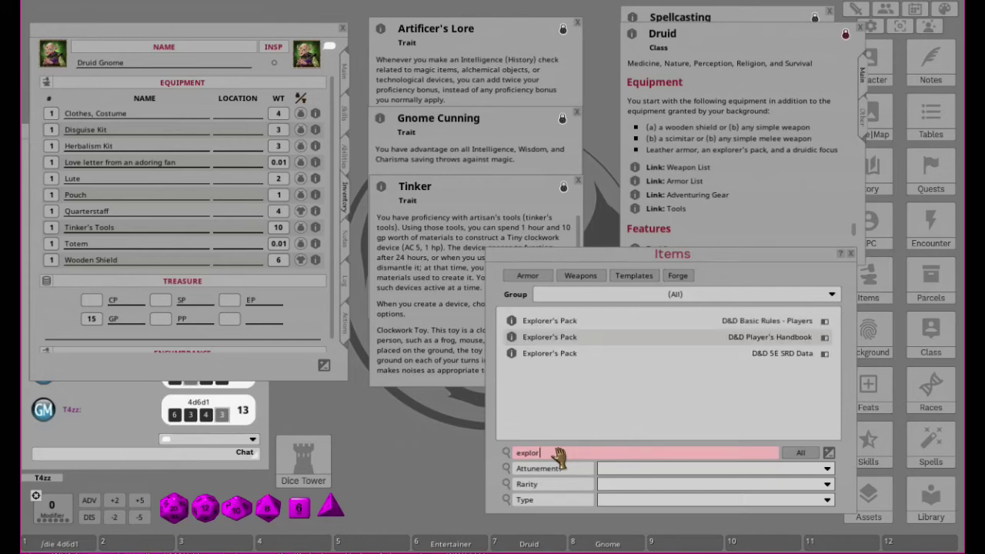
drag(510, 360, 182, 218)
scroll(169, 227, down, 6)
scroll(202, 258, up, 5)
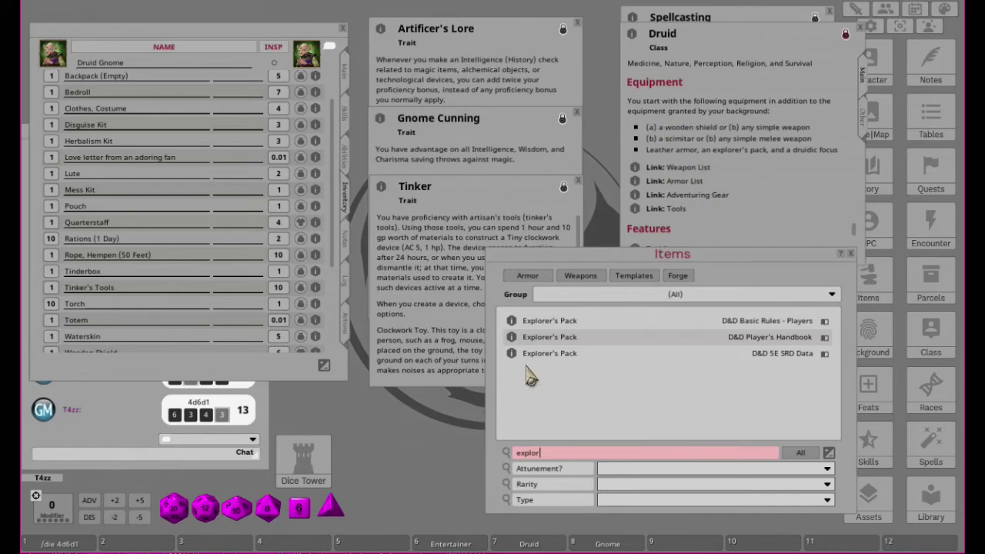
Step: Filter the item list by "studded", add plain Studded Leather to the inventory and check the armor class on the main character sheet
click(553, 455)
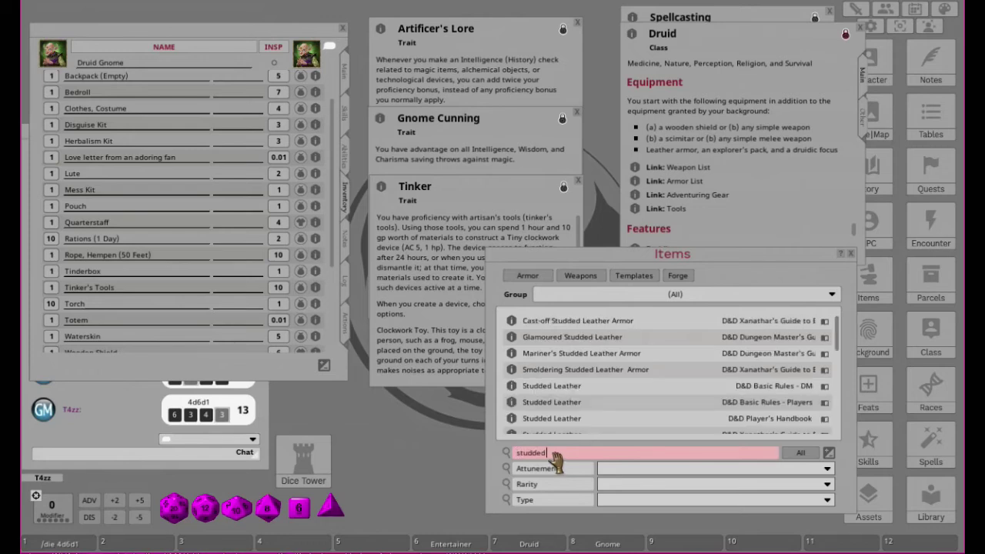
drag(514, 400, 100, 282)
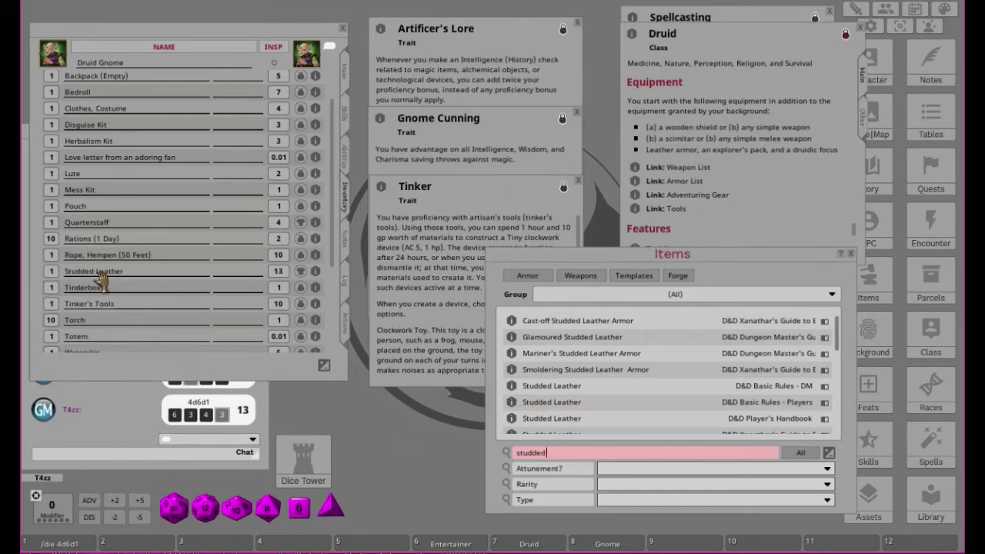
click(346, 79)
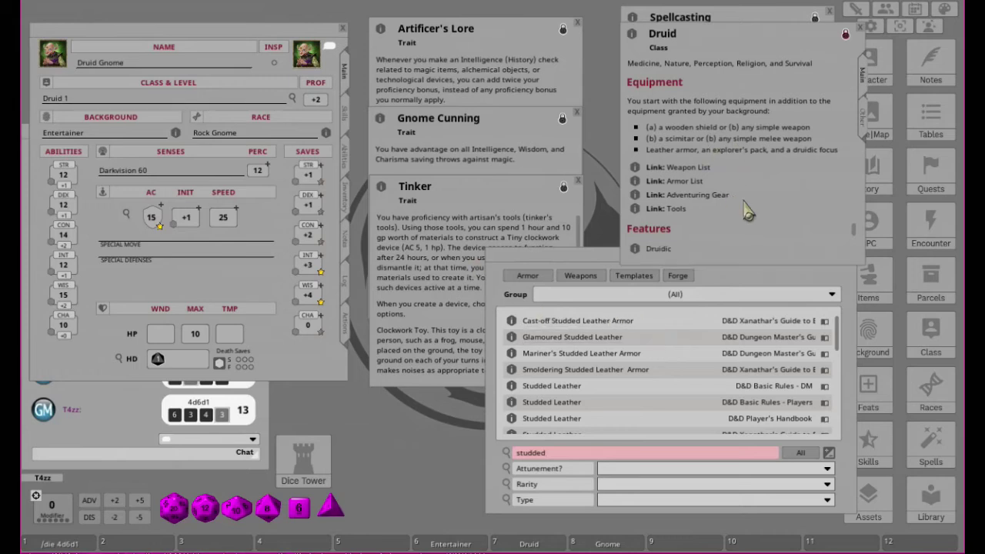
scroll(735, 200, down, 3)
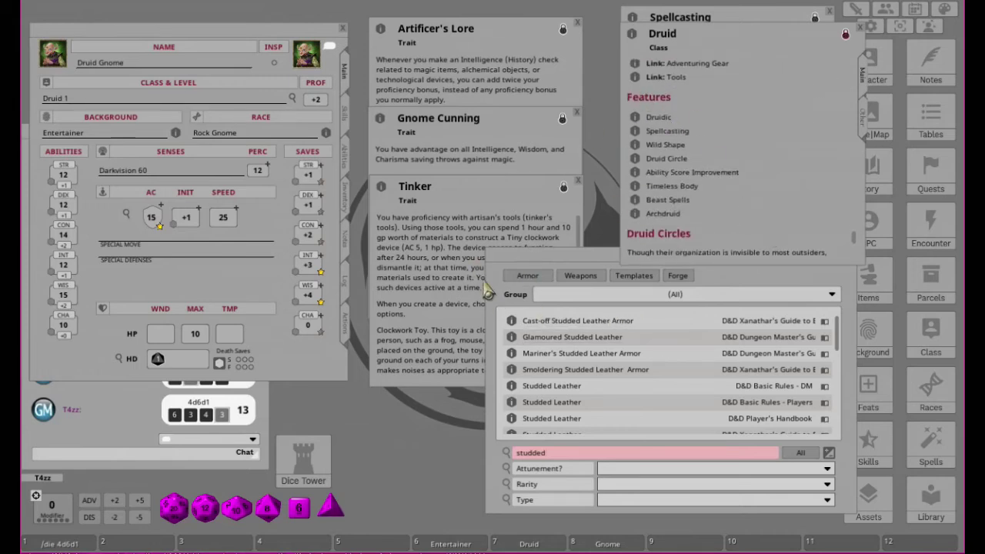
Step: Enter "N Good" as the alignment in the character's notes
click(346, 240)
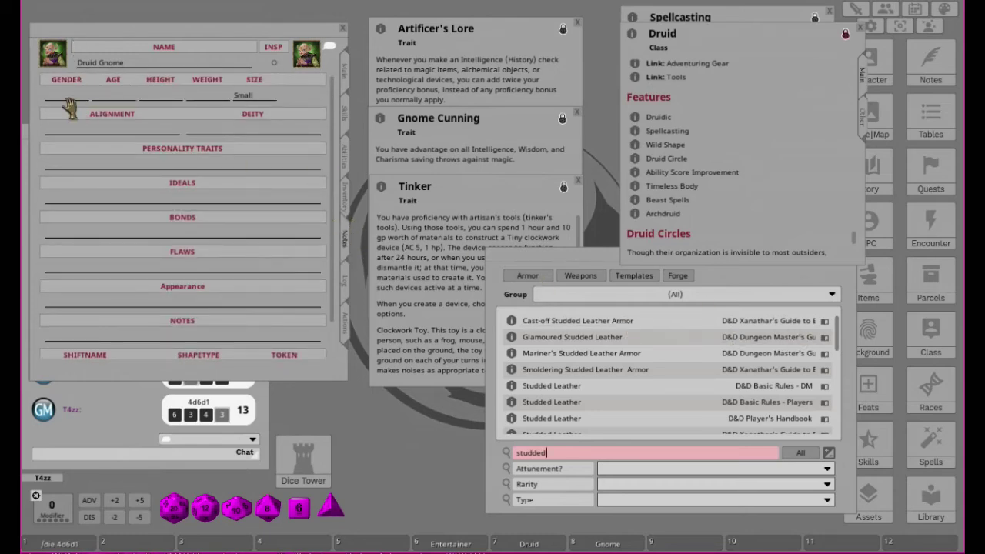
click(86, 133)
text(N)
text(Good)
click(206, 131)
Step: Show the character's weapon and spell actions, and close the item list and the Druid class record
click(347, 327)
click(348, 286)
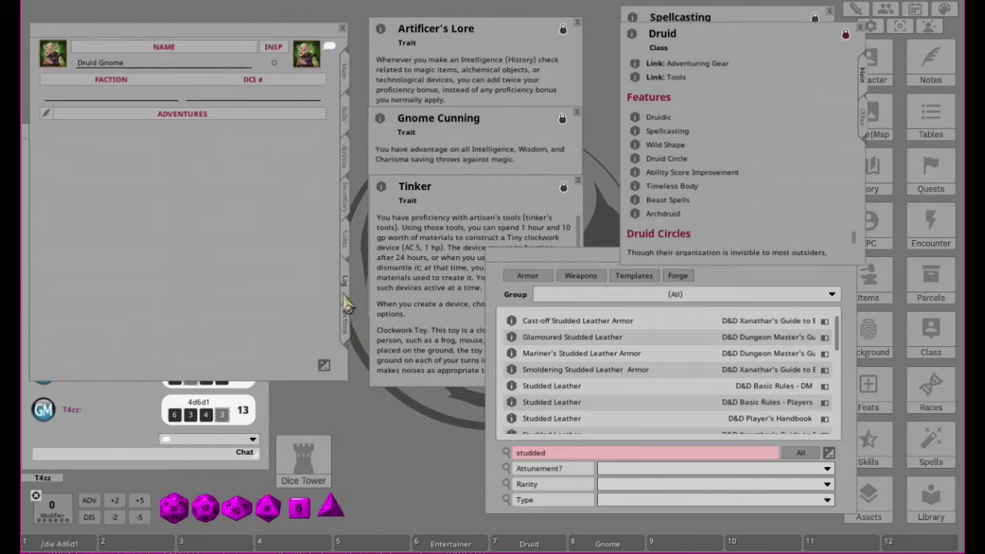
click(347, 327)
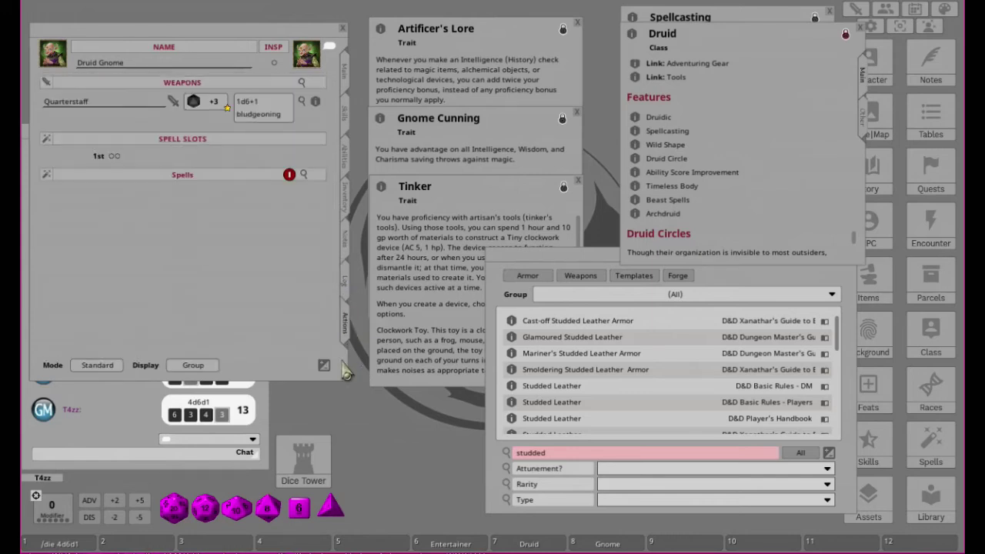
click(577, 263)
click(851, 254)
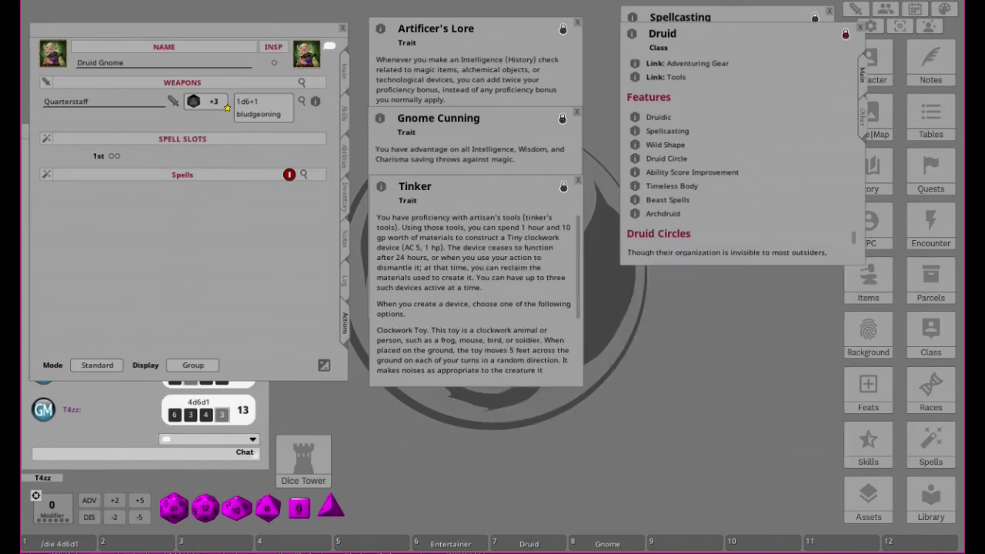
click(860, 27)
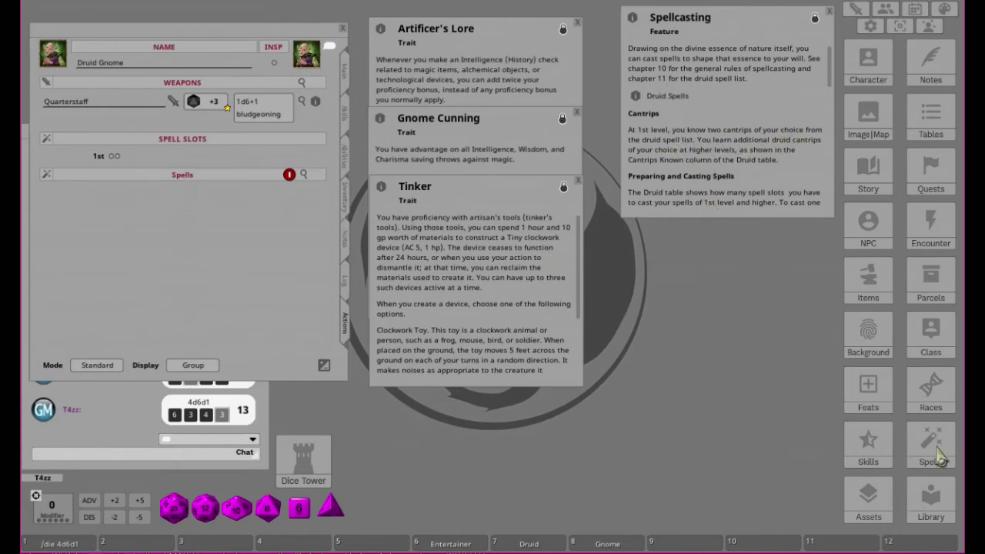
Step: Open the spell list, reposition and enlarge its window, and limit it to the "5E Effects Coding - Spells" group
drag(929, 440, 663, 218)
drag(866, 180, 624, 154)
drag(733, 412, 875, 450)
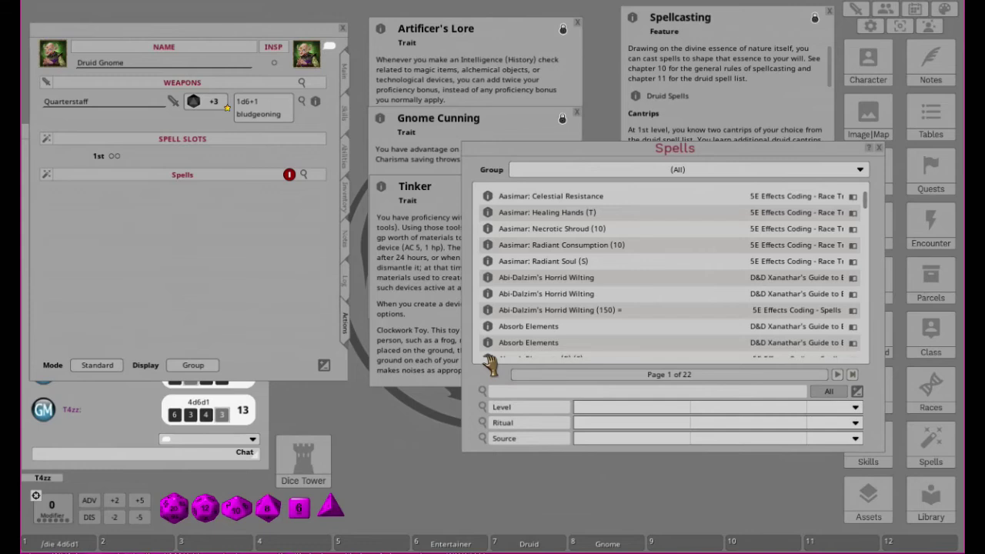
click(680, 173)
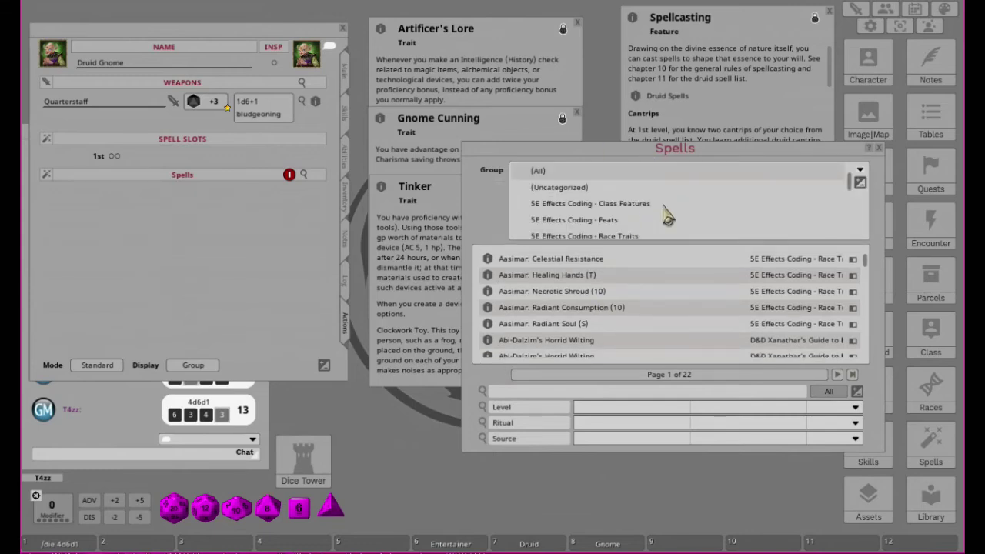
scroll(666, 215, down, 1)
click(611, 218)
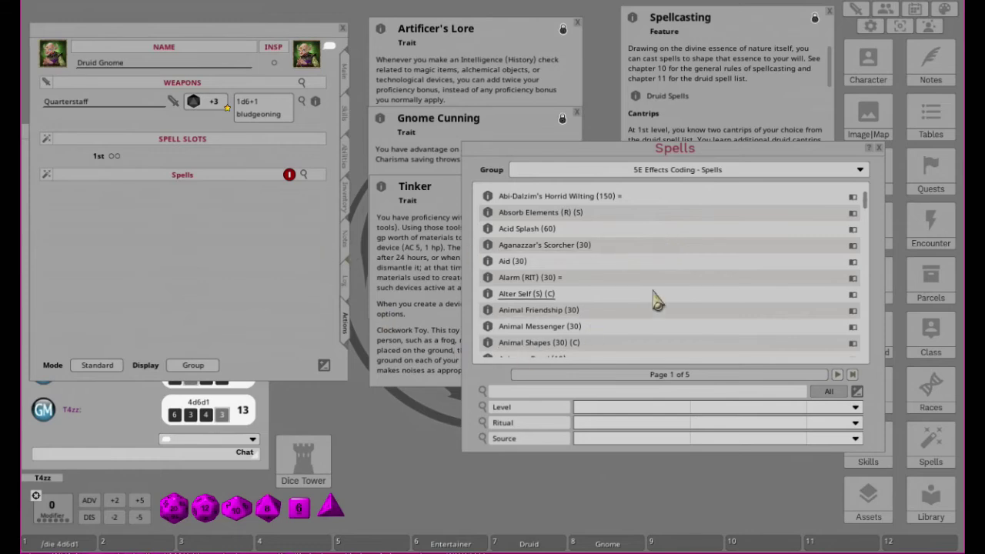
Step: Filter the spell list to the Druid source and level 0
scroll(656, 302, down, 1)
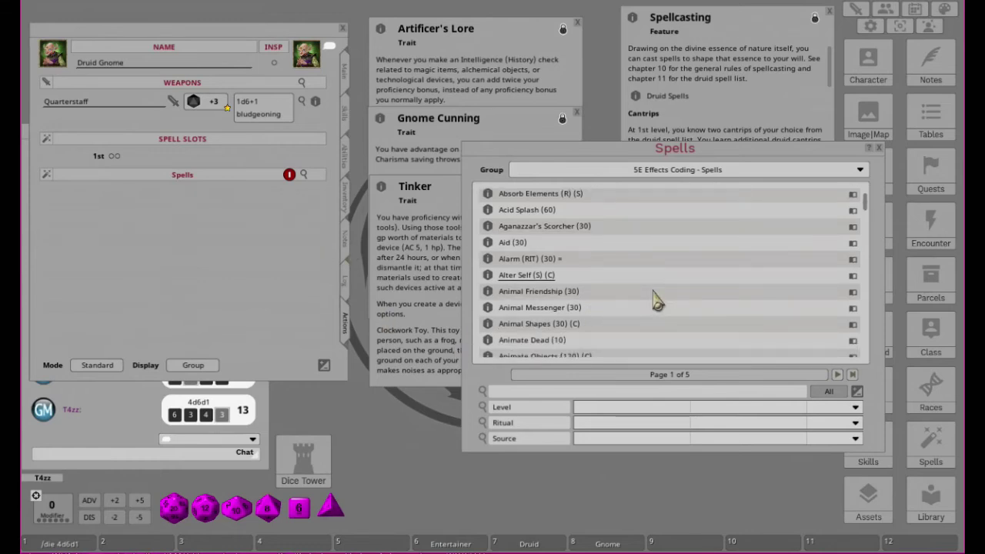
scroll(656, 302, down, 5)
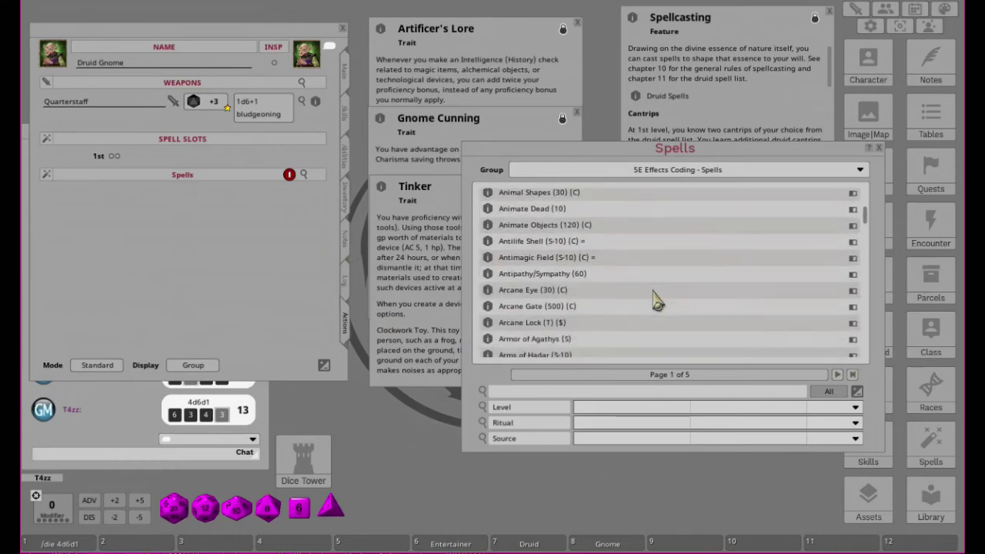
scroll(657, 301, down, 1)
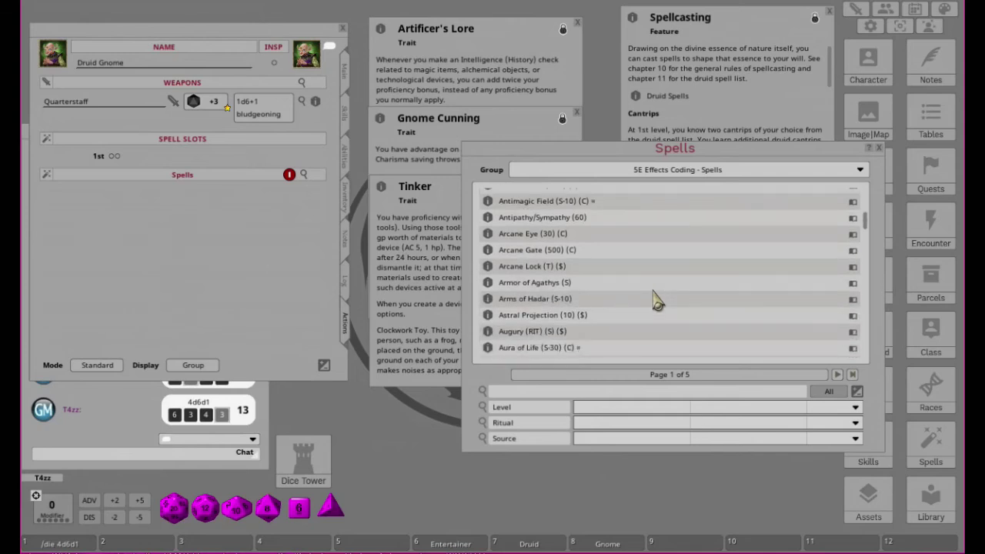
click(605, 440)
scroll(627, 385, down, 4)
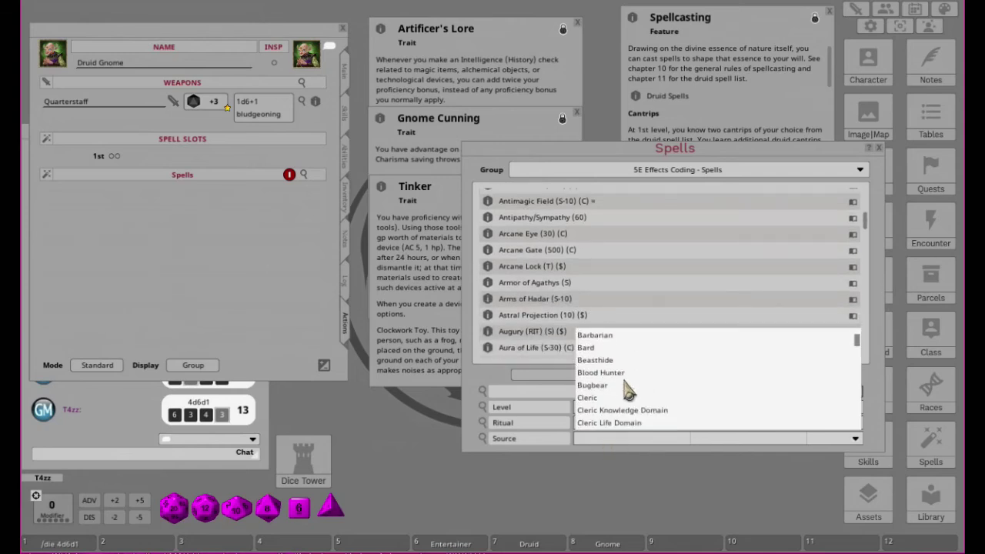
scroll(626, 392, down, 5)
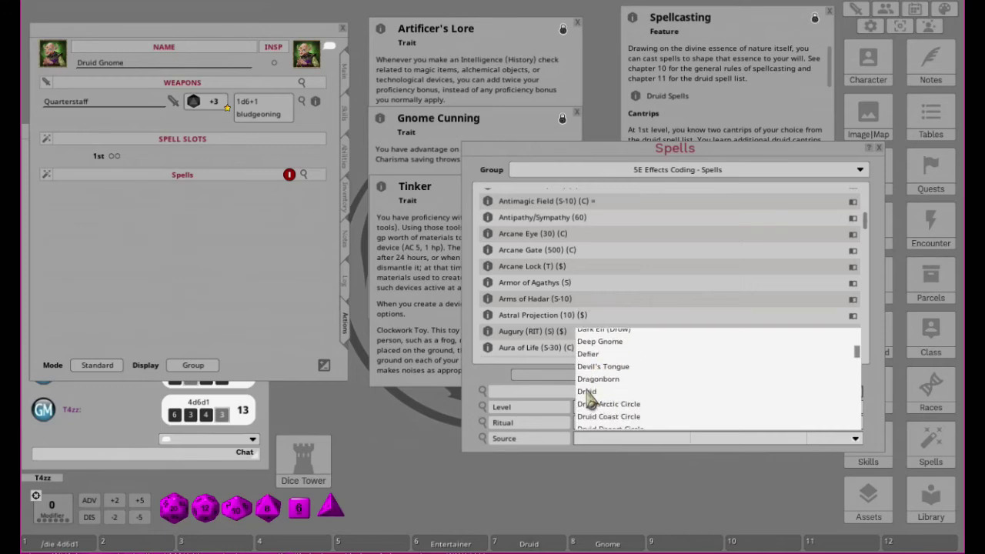
click(588, 392)
scroll(780, 226, up, 5)
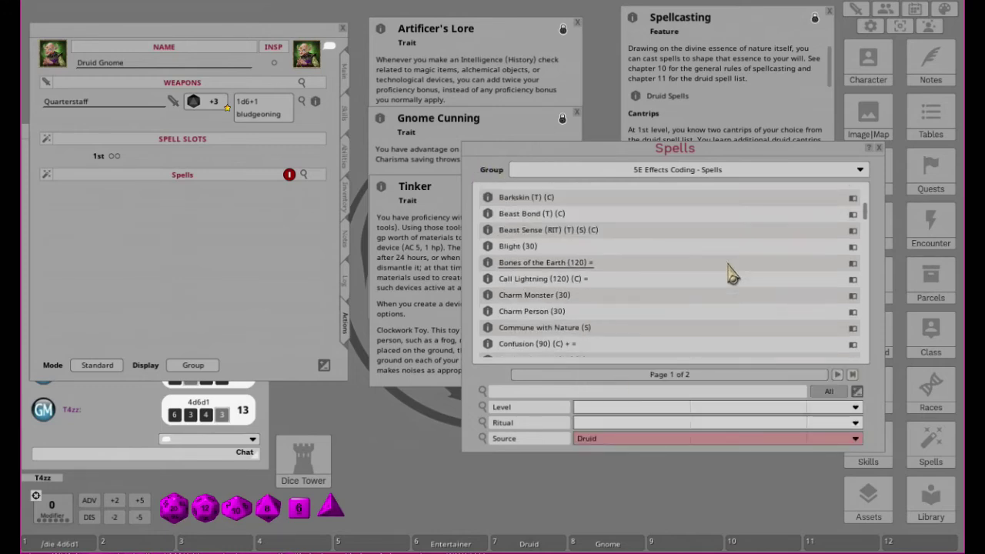
click(603, 412)
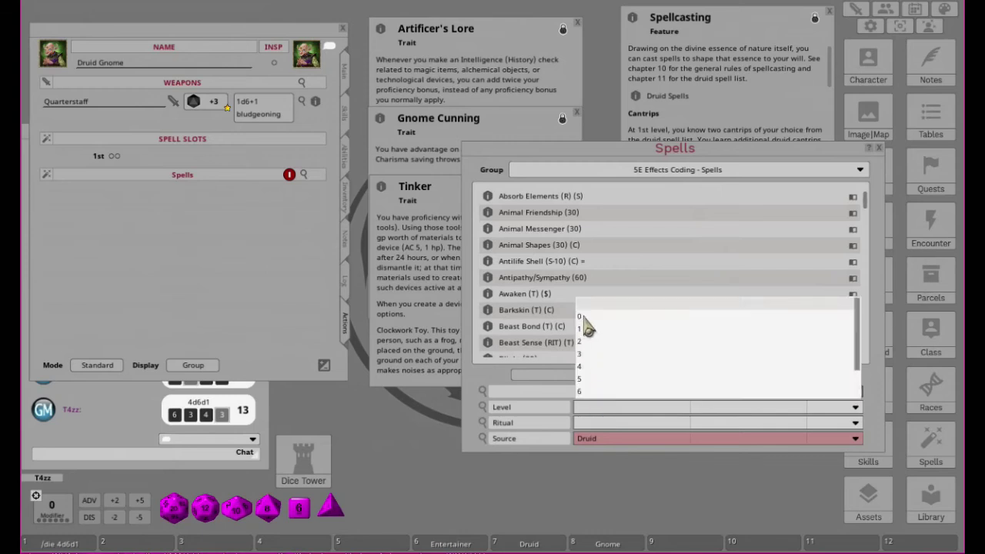
click(617, 304)
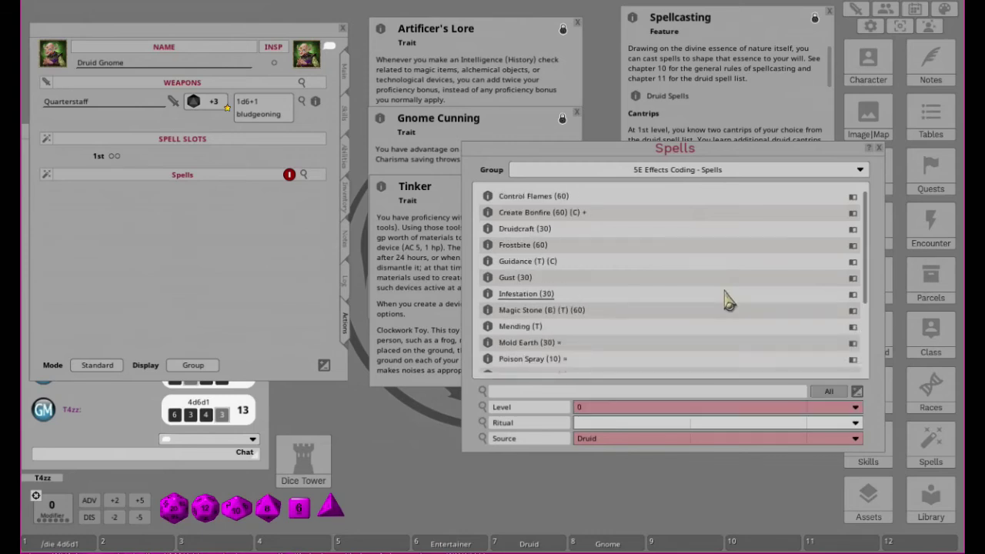
Step: Add the Shillelagh cantrip from the filtered list to the character's spells and collapse its action details
scroll(641, 255, down, 3)
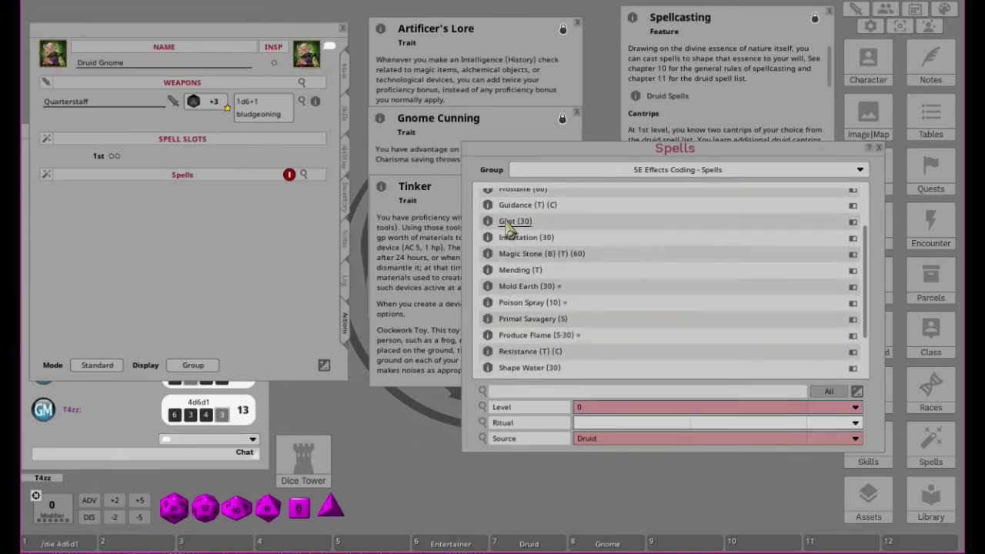
scroll(639, 239, down, 3)
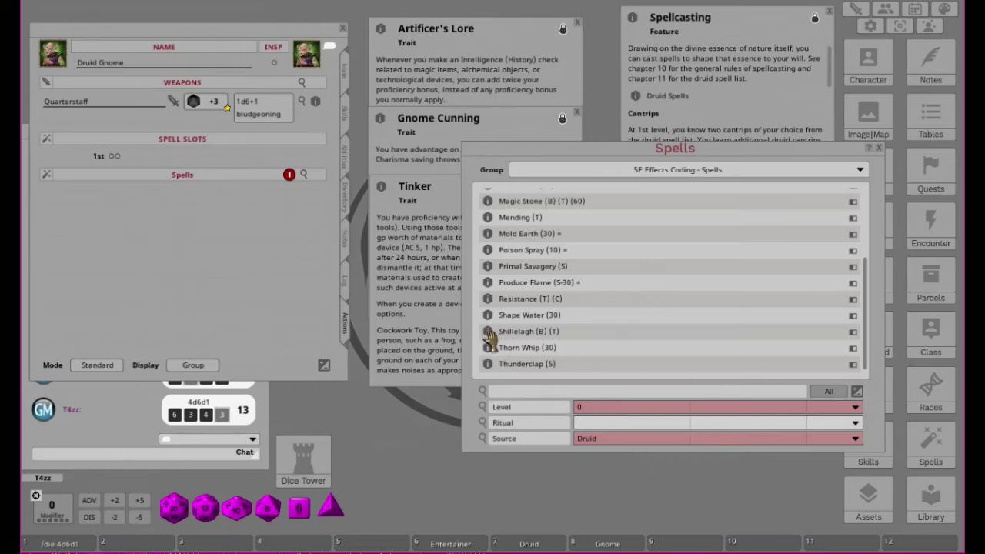
drag(488, 333, 87, 206)
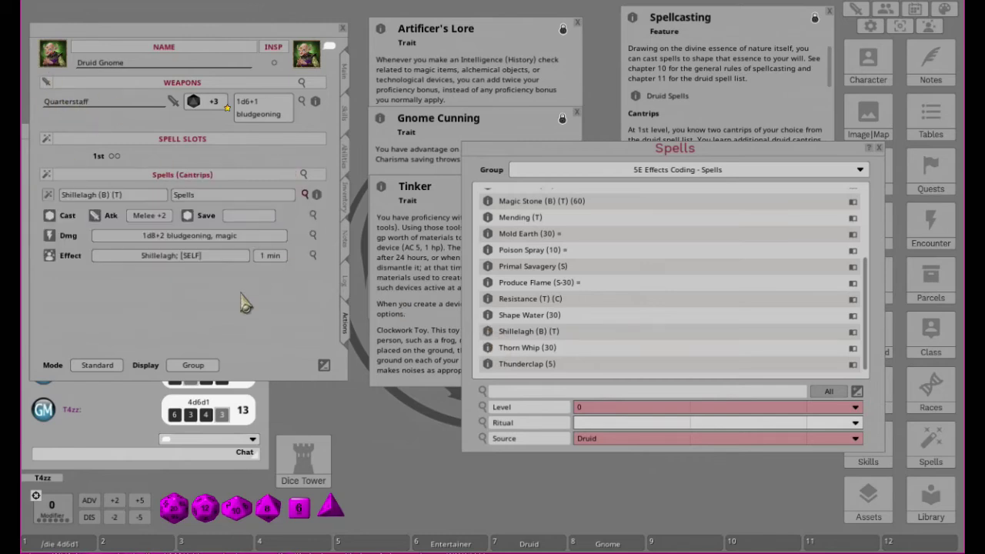
click(307, 196)
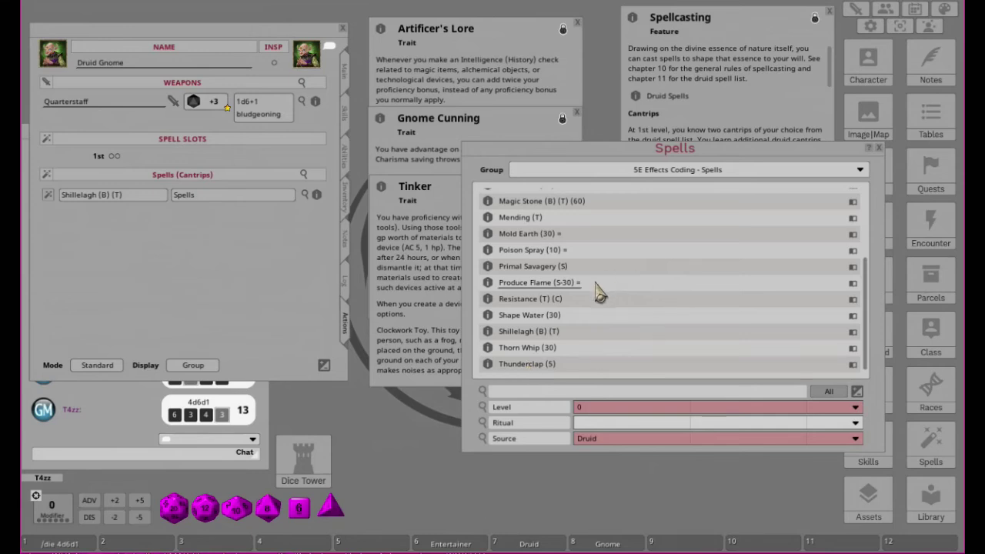
Step: Browse the level 0 druid spells and read the full description of the Thunderclap cantrip
scroll(596, 289, up, 3)
scroll(599, 291, up, 1)
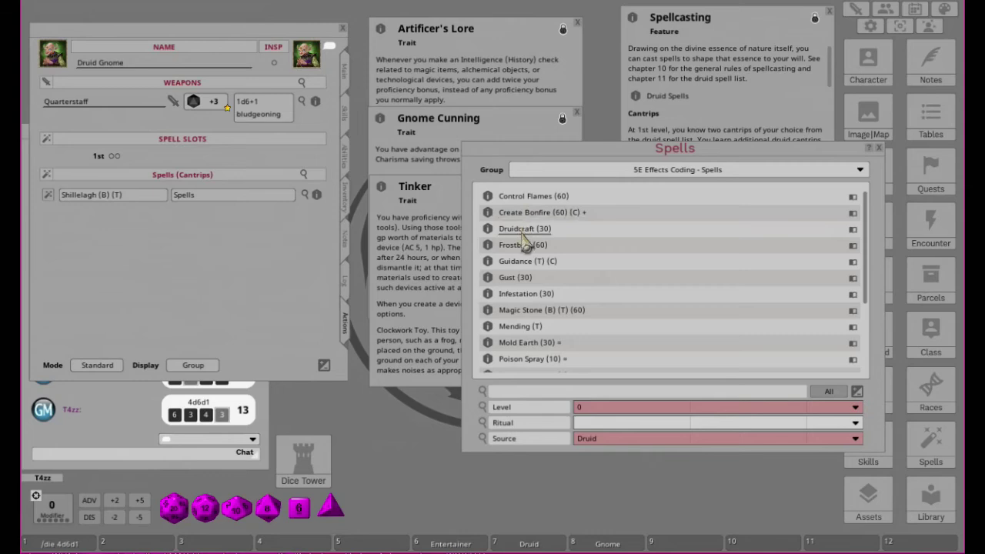
scroll(604, 284, down, 1)
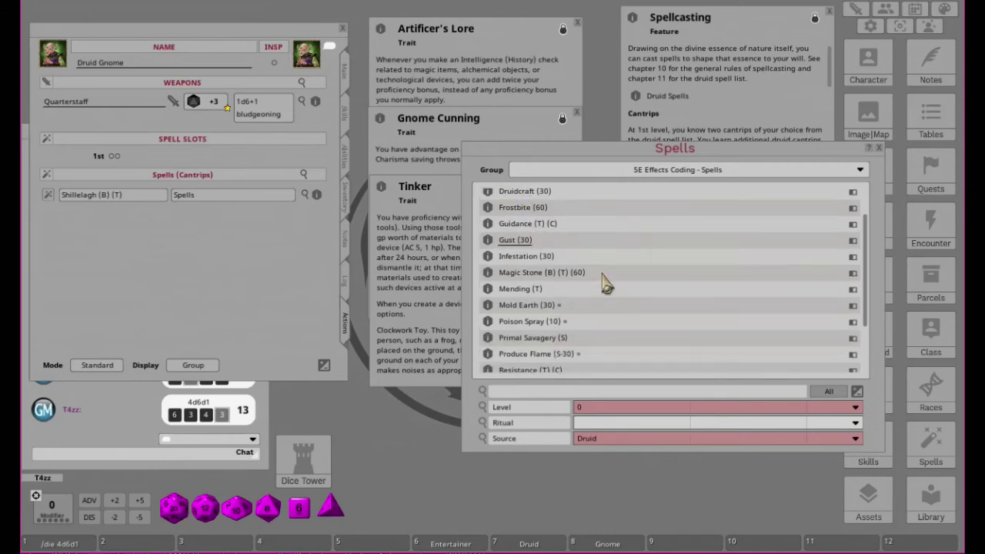
scroll(608, 284, down, 1)
scroll(611, 283, down, 3)
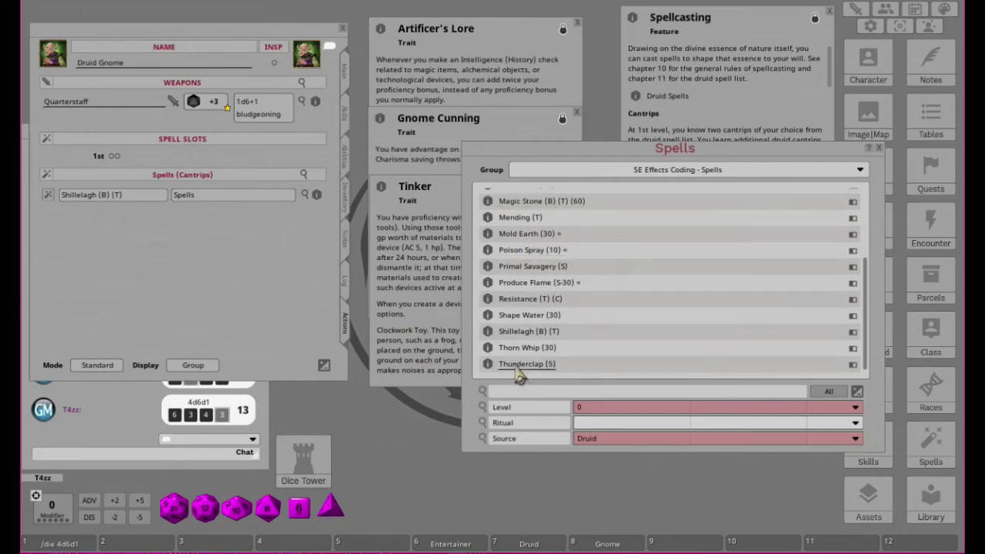
click(489, 367)
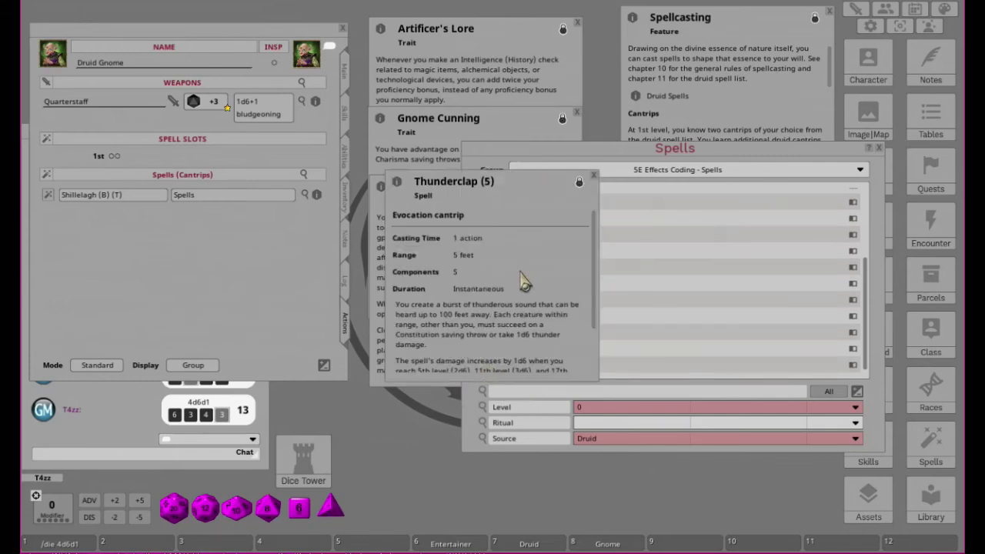
scroll(523, 281, down, 2)
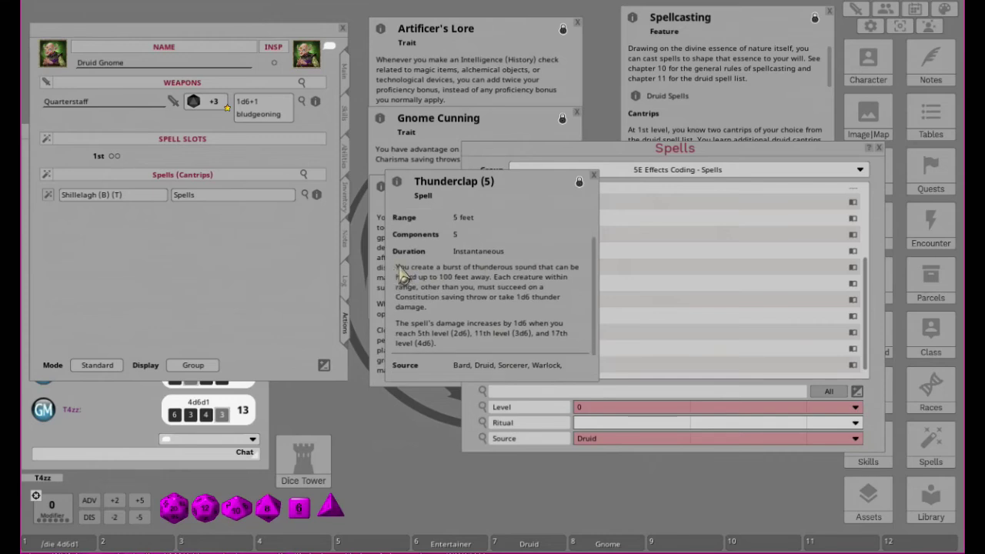
scroll(545, 278, up, 2)
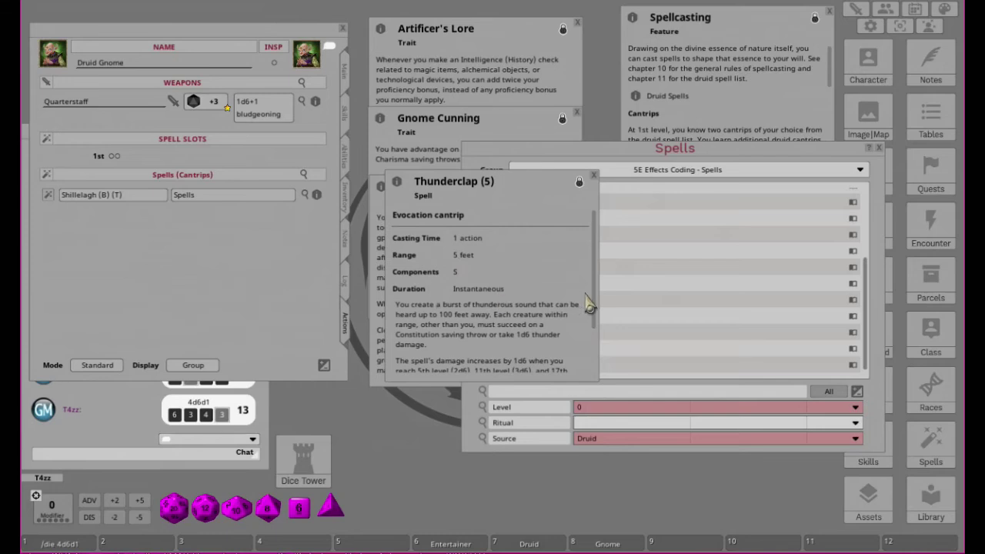
scroll(589, 301, down, 2)
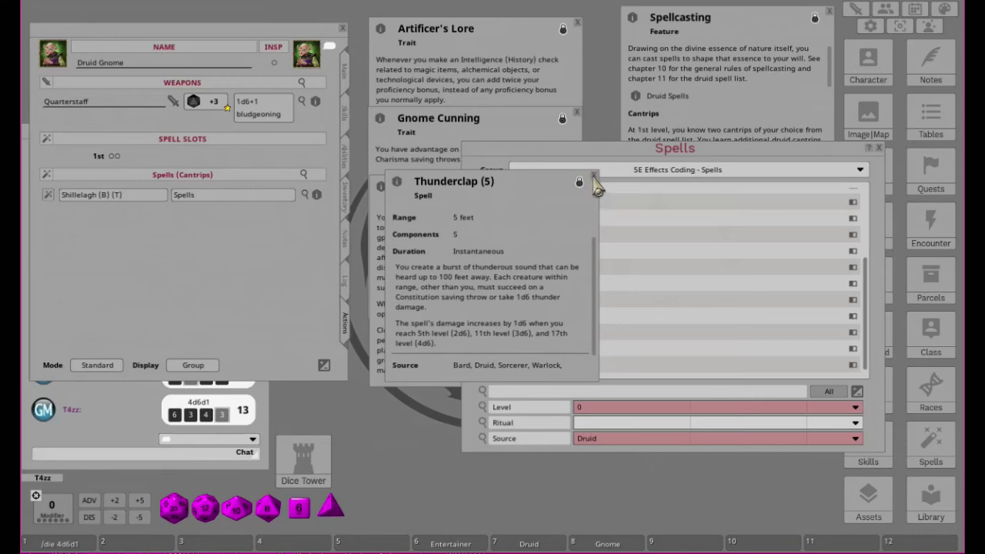
Step: Close the cantrip's description, add Thunderclap to the character's spells and collapse its action details
click(593, 178)
drag(488, 371, 142, 291)
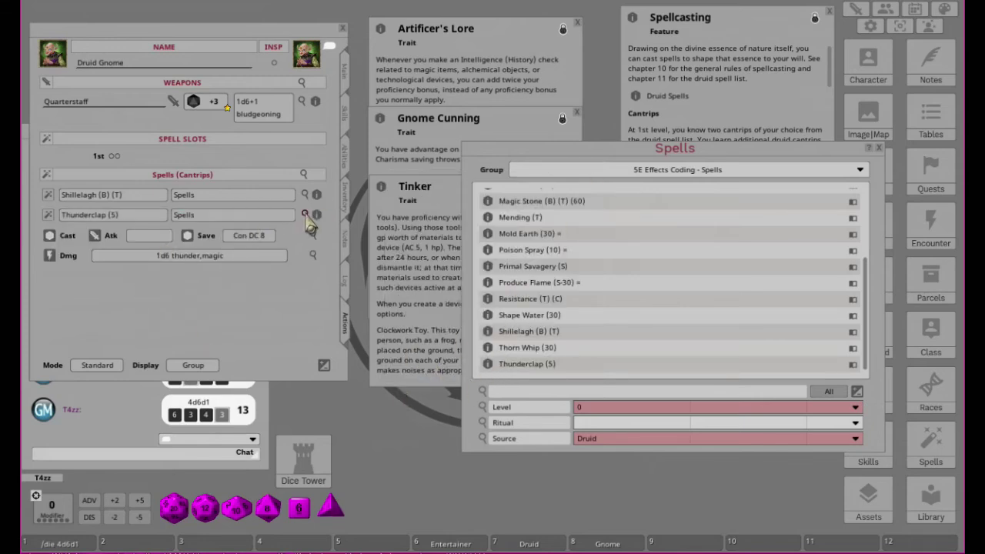
click(306, 216)
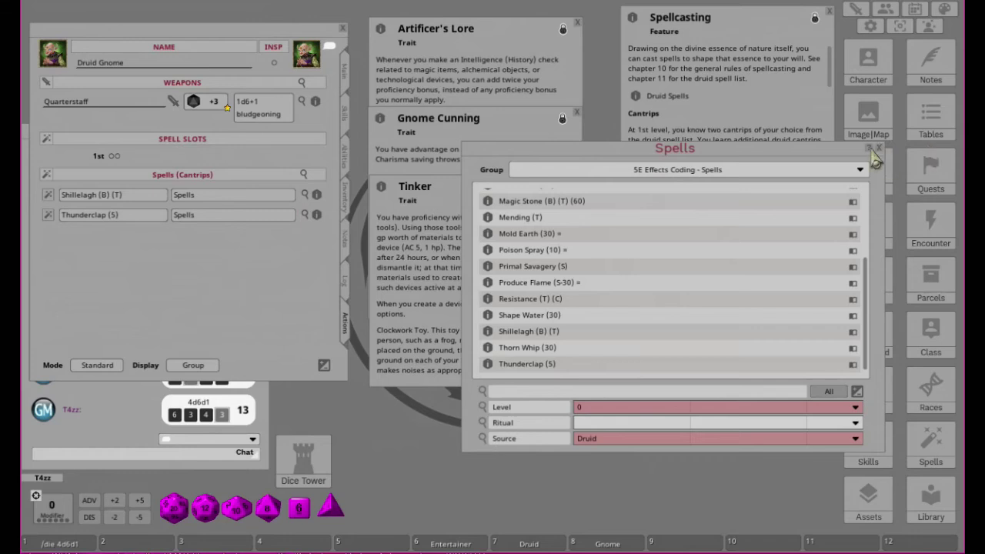
Step: Change the spell list's level filter to 1
click(610, 408)
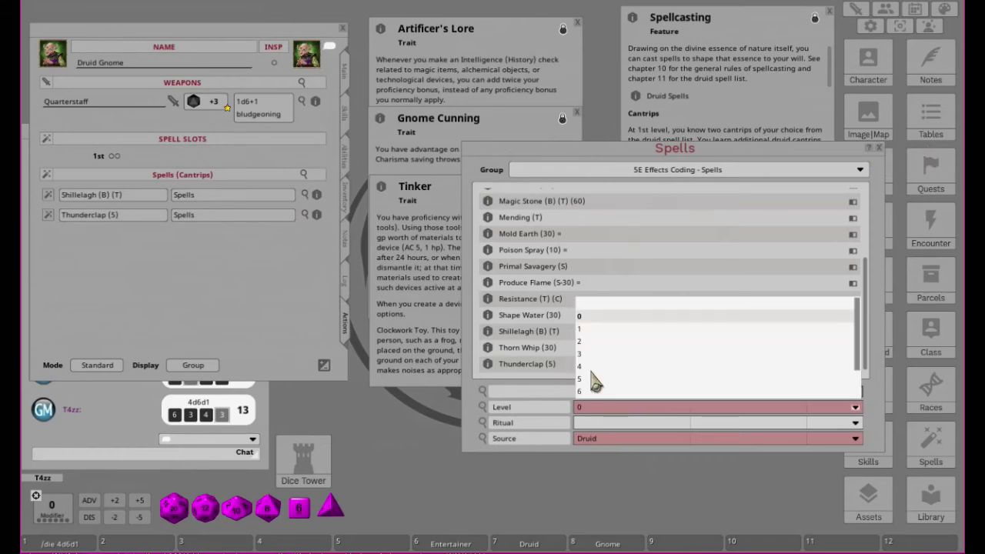
click(581, 329)
Step: Read the Spellcasting feature's rules on cantrips and on preparing and casting druid spells
click(727, 38)
scroll(717, 98, down, 1)
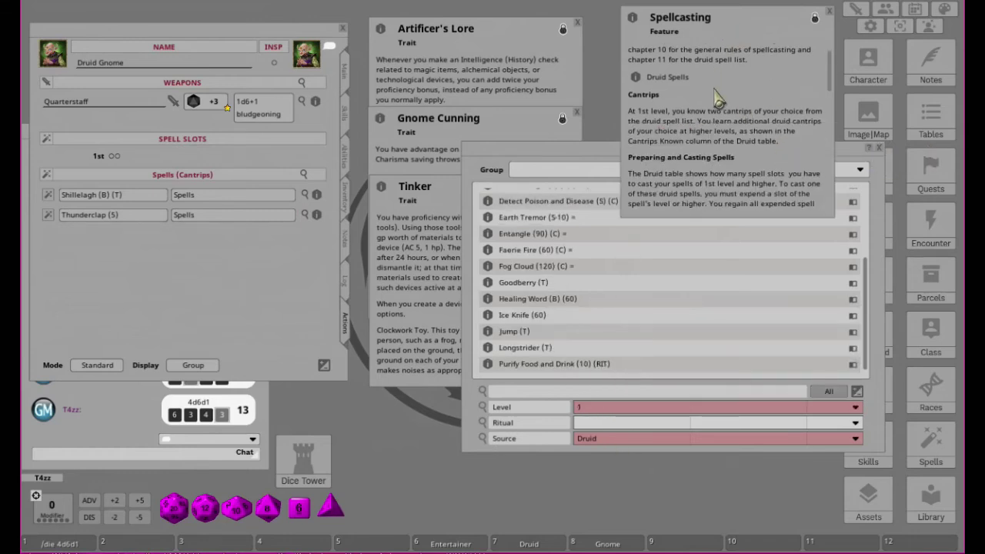
scroll(717, 97, down, 1)
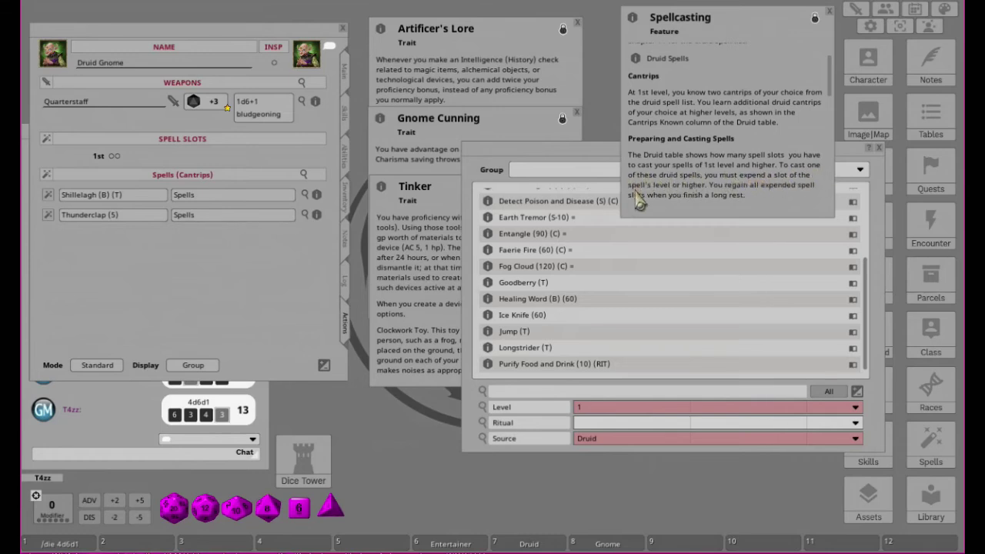
scroll(781, 194, down, 1)
scroll(785, 196, down, 1)
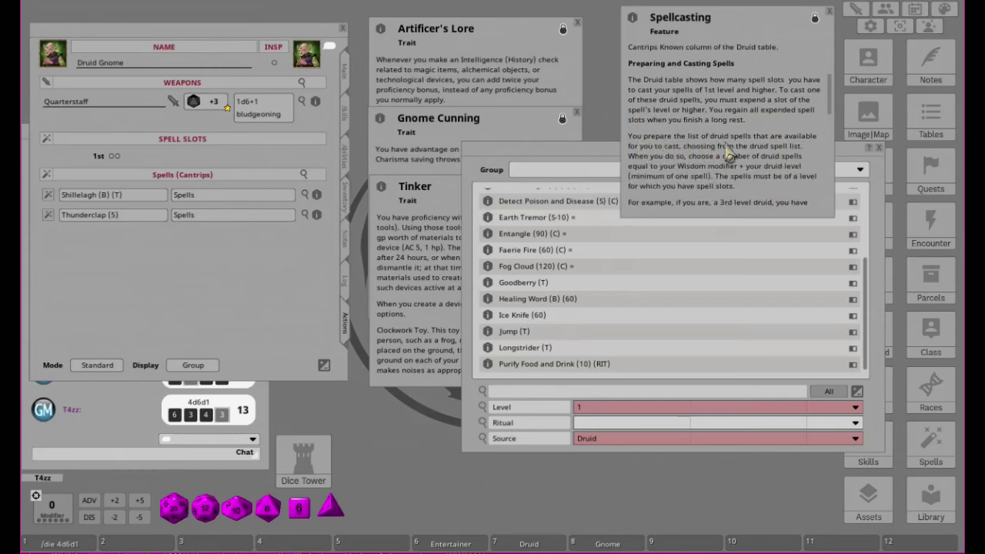
scroll(800, 154, down, 2)
scroll(745, 148, up, 1)
scroll(765, 154, up, 4)
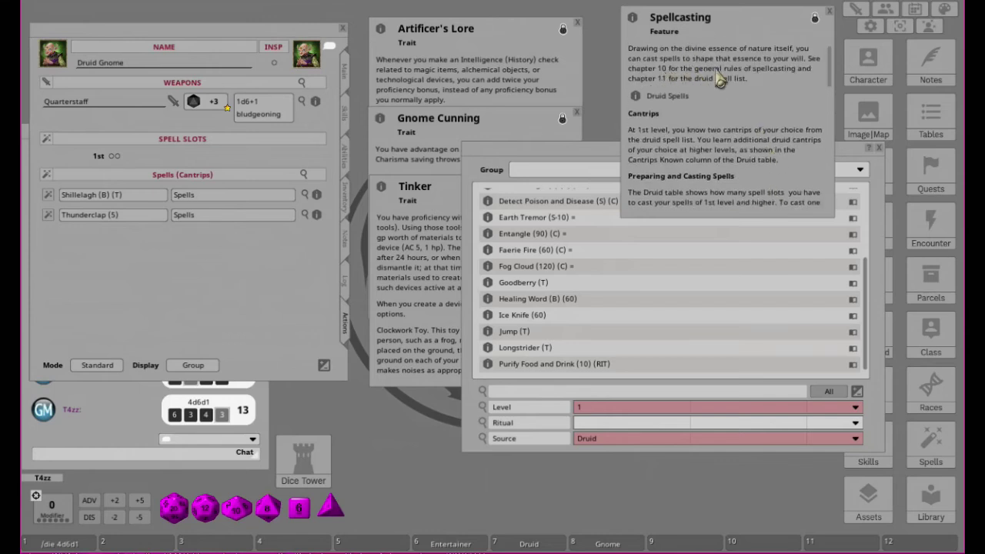
scroll(751, 141, down, 1)
scroll(740, 132, down, 1)
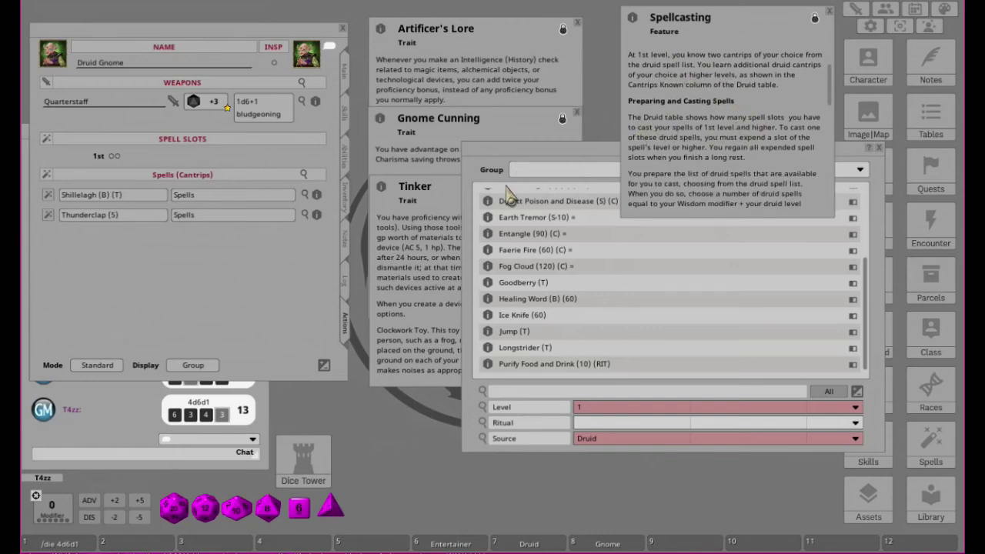
Step: Open the Druid class record, examine its level progression and spell slot tables, and close the record
click(531, 542)
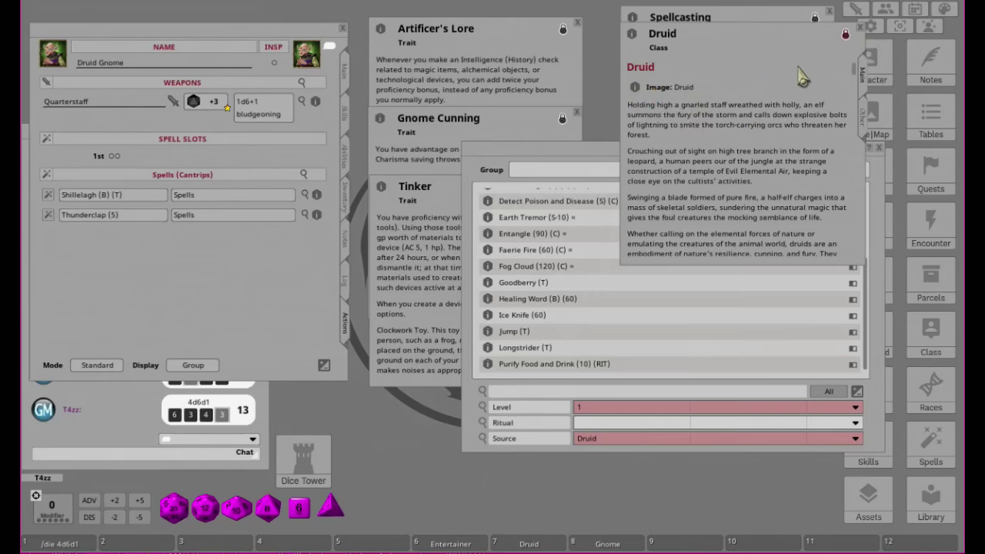
scroll(732, 113, down, 3)
scroll(732, 113, down, 10)
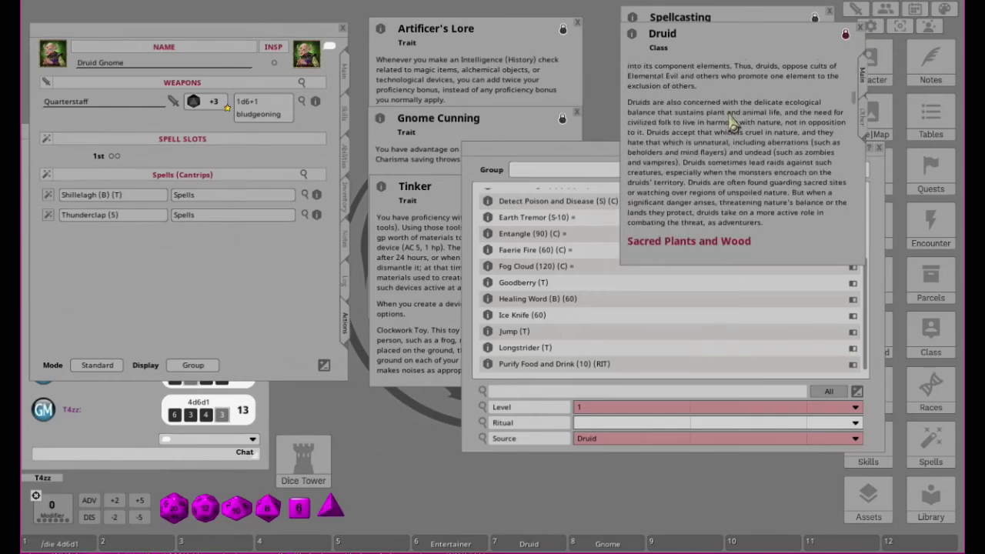
scroll(732, 123, down, 12)
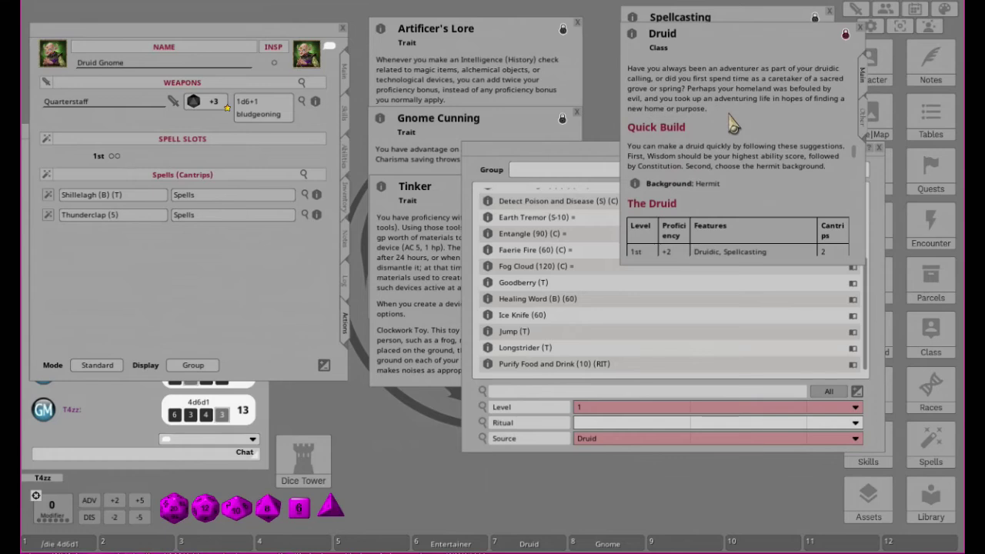
scroll(731, 123, up, 1)
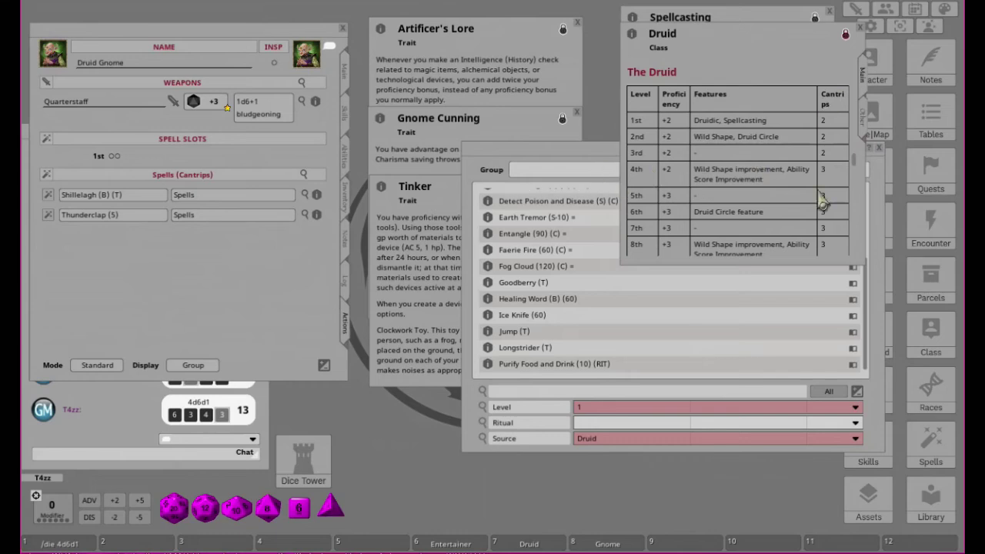
drag(747, 42, 564, 65)
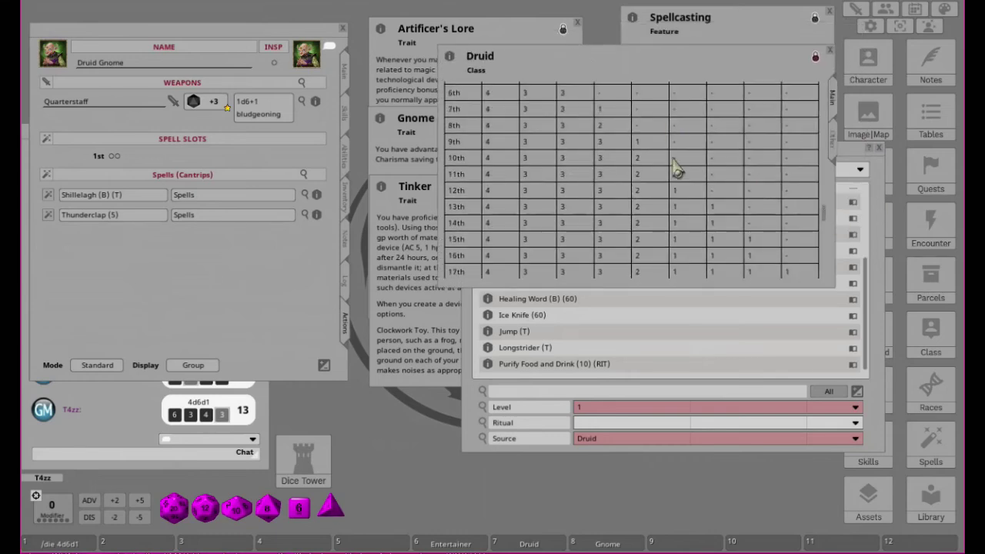
scroll(673, 167, down, 10)
scroll(693, 167, up, 10)
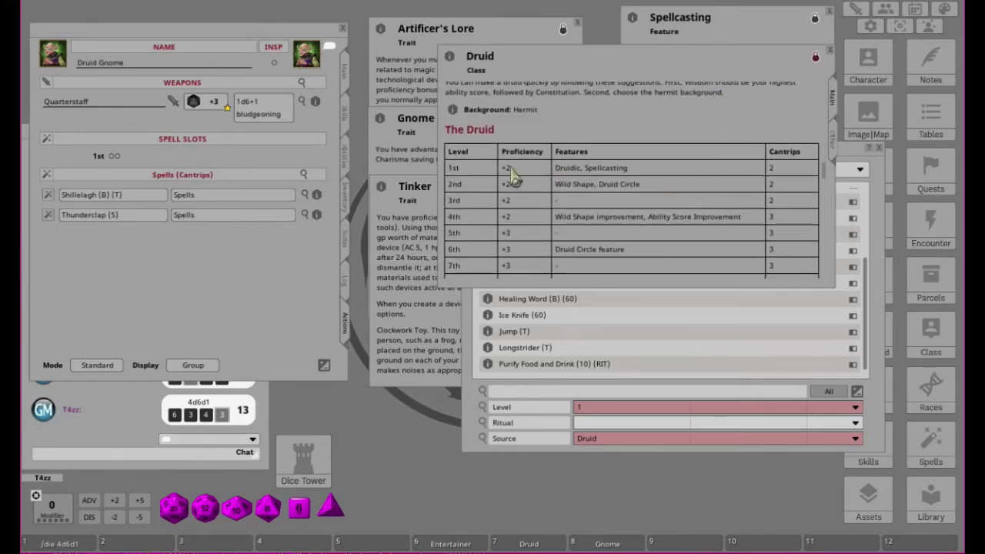
scroll(512, 175, down, 10)
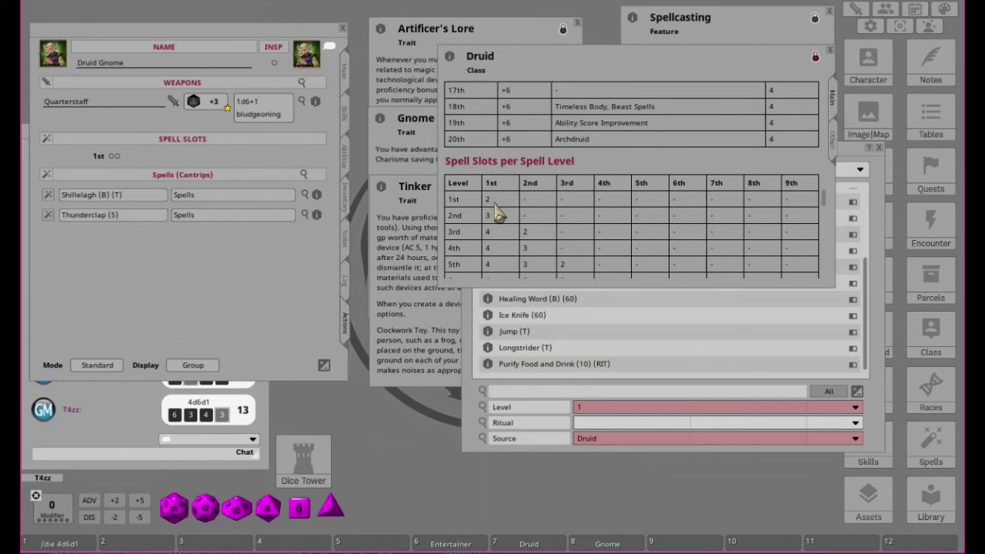
click(830, 51)
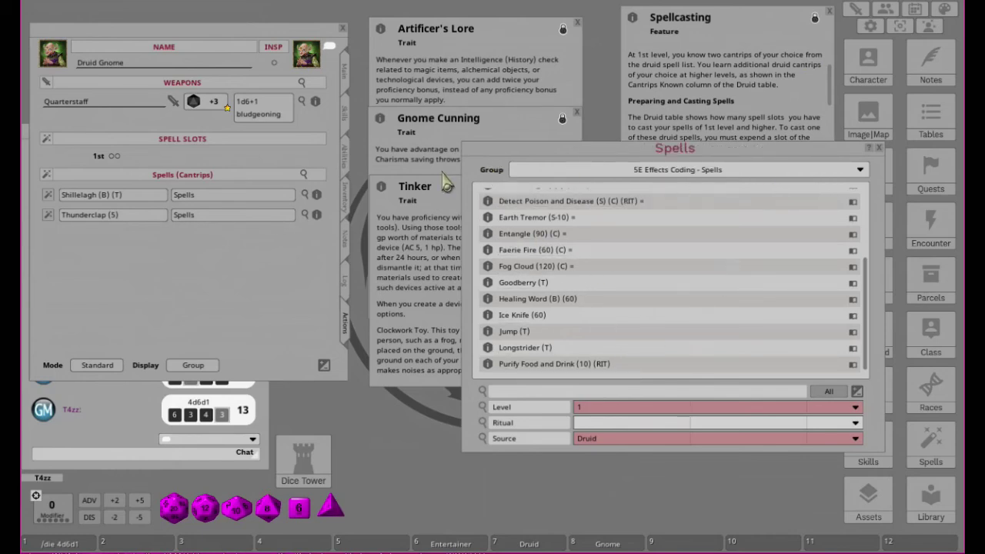
Step: Add the level 1 druid spells from Absorb Elements through Cure Wounds to the character, and close the console log
drag(626, 154, 587, 168)
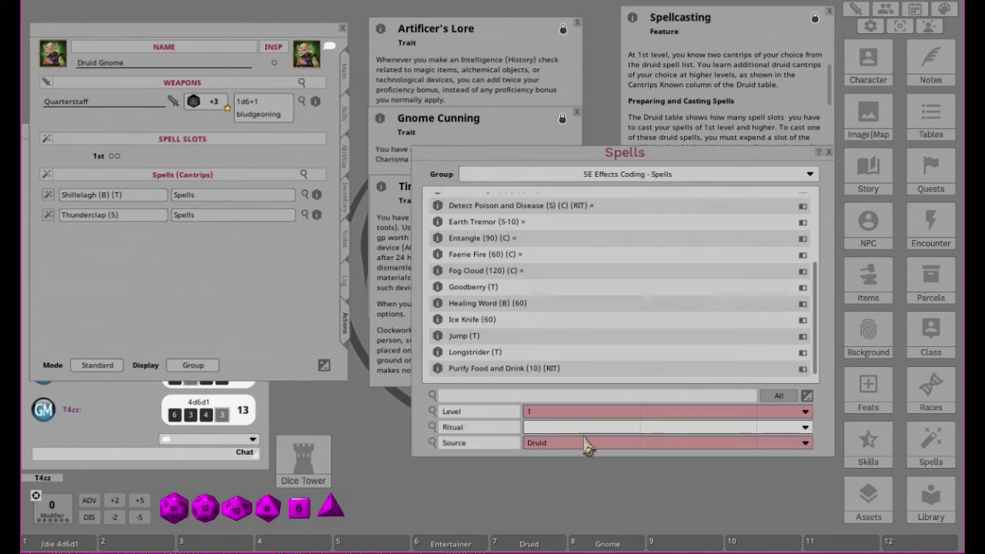
scroll(593, 278, up, 3)
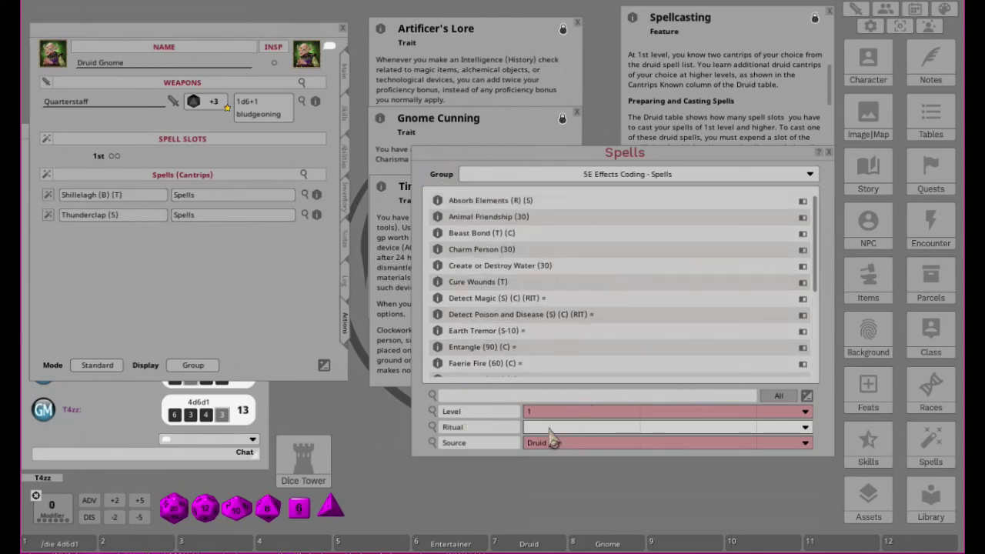
drag(436, 201, 258, 269)
drag(437, 218, 240, 329)
drag(436, 231, 239, 241)
drag(434, 248, 250, 241)
drag(376, 265, 266, 240)
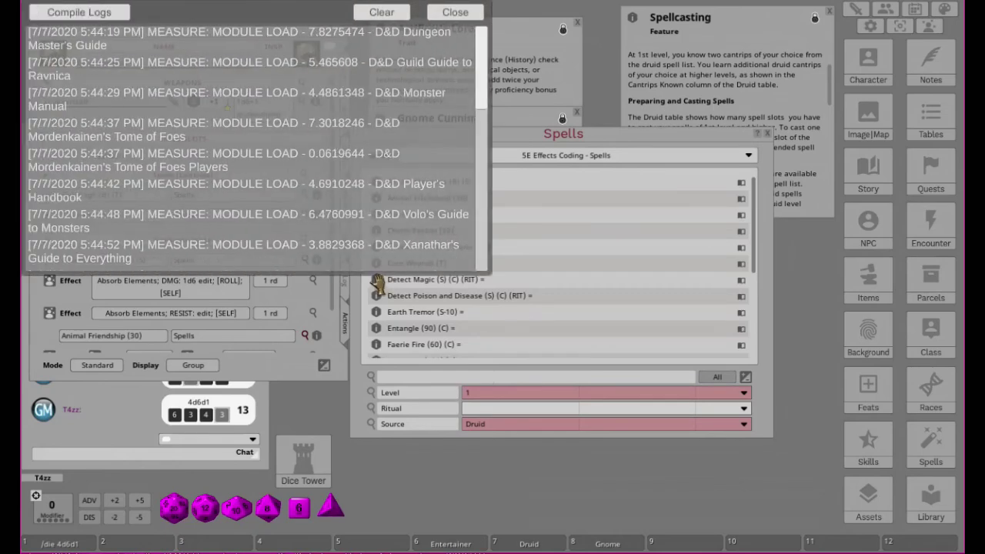
click(456, 12)
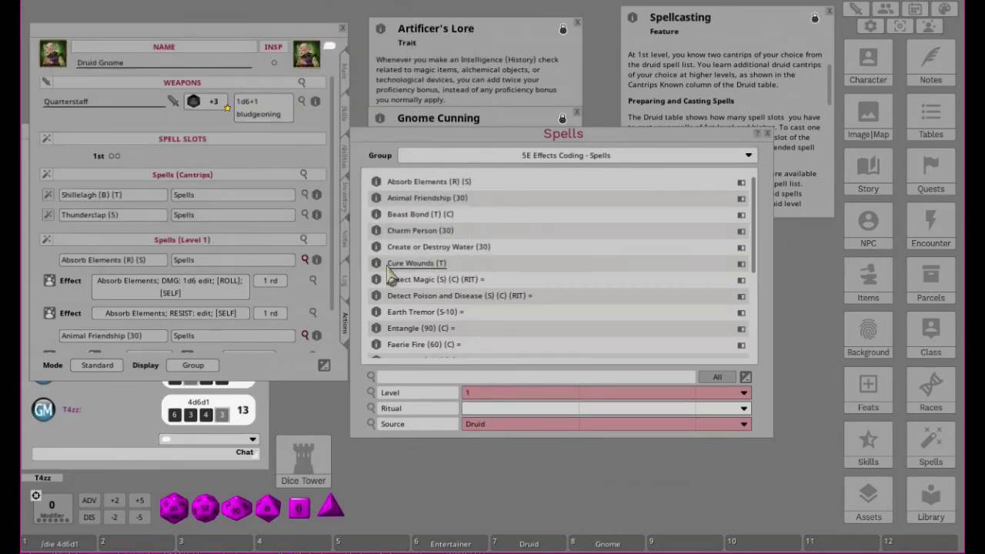
Step: Add the level 1 druid spells from Detect Magic through Longstrider to the character and look over the resulting spell actions
drag(360, 274, 222, 240)
scroll(450, 283, down, 3)
scroll(453, 285, down, 1)
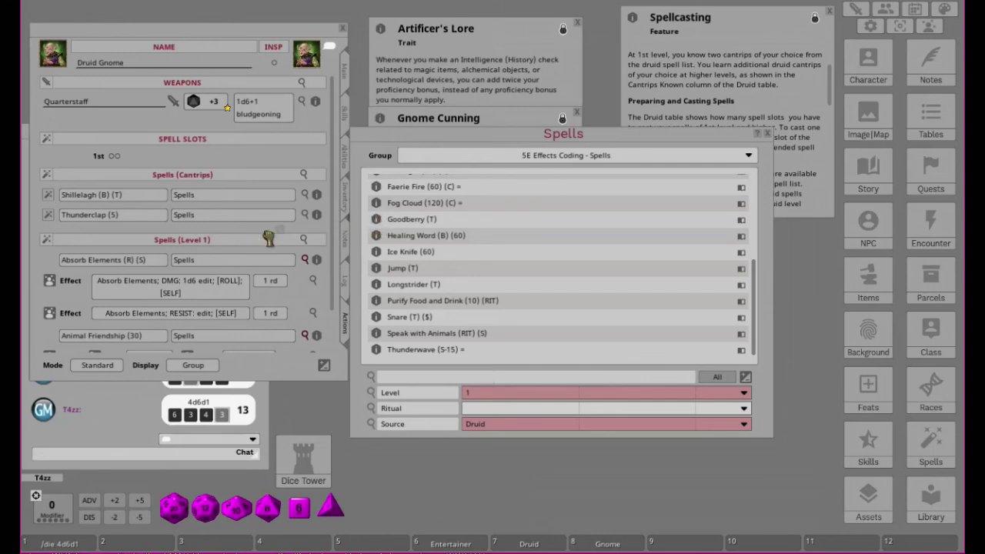
mouse_move(374, 241)
mouse_down()
mouse_move(275, 250)
mouse_move(389, 252)
mouse_move(276, 248)
mouse_move(377, 274)
mouse_move(261, 244)
mouse_move(376, 290)
mouse_move(267, 244)
mouse_up()
scroll(273, 249, down, 10)
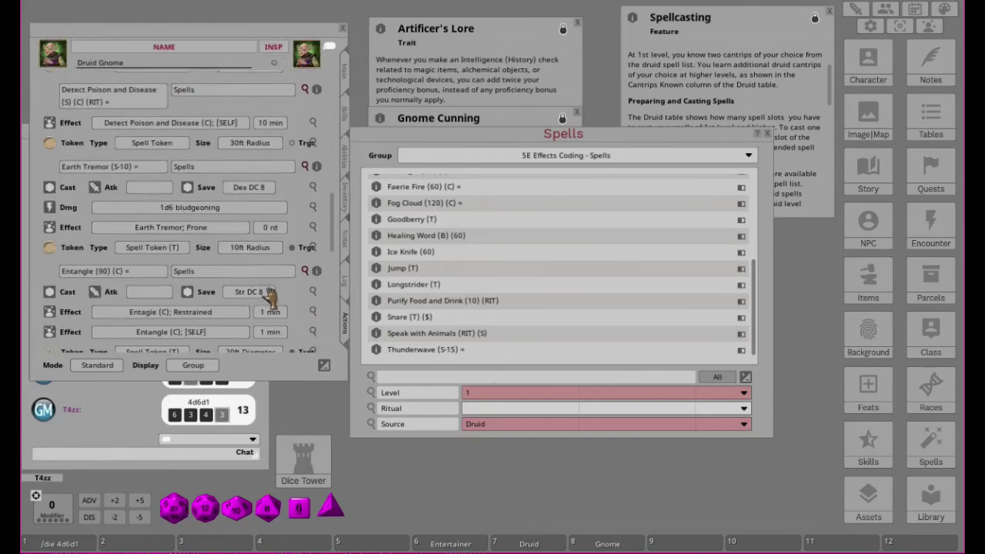
scroll(272, 289, down, 5)
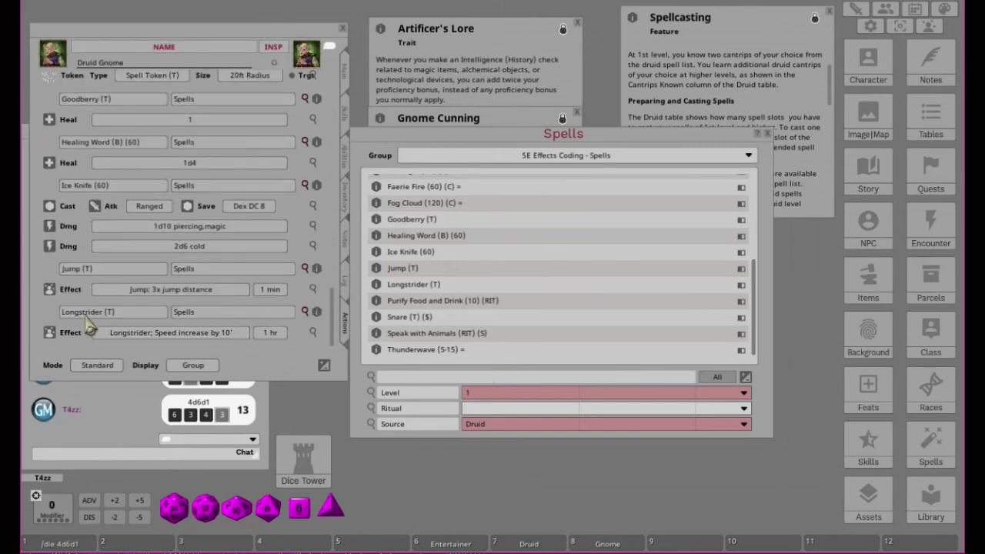
scroll(250, 302, up, 3)
scroll(250, 301, up, 15)
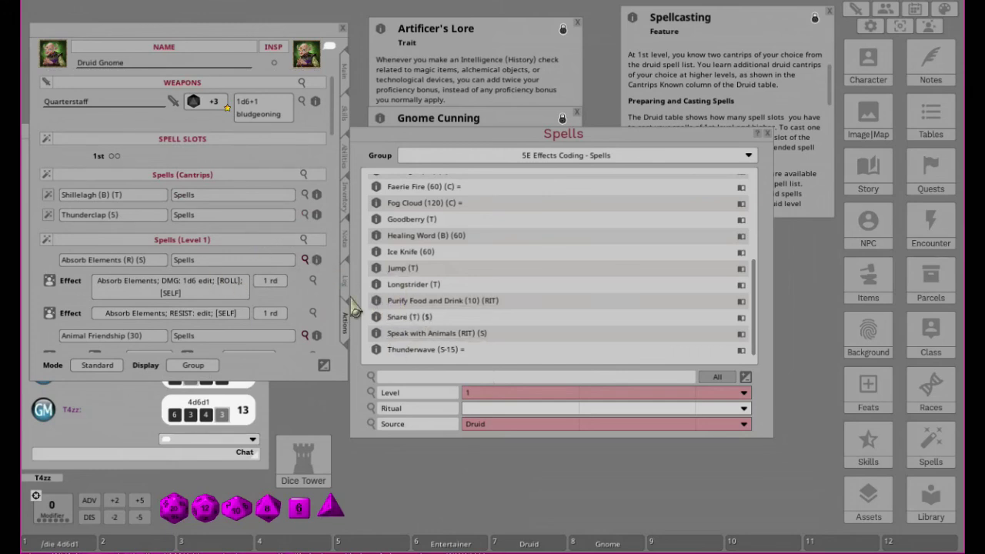
Step: Collapse the action details of the level 1 spells from Absorb Elements through Detect Magic on the character's actions
click(309, 261)
click(305, 280)
click(305, 300)
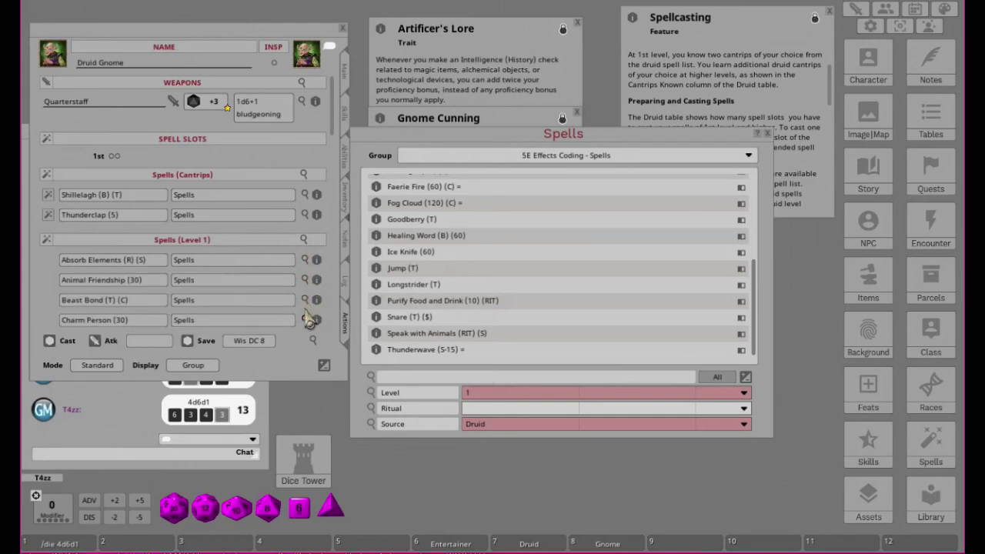
click(307, 320)
scroll(308, 327, down, 1)
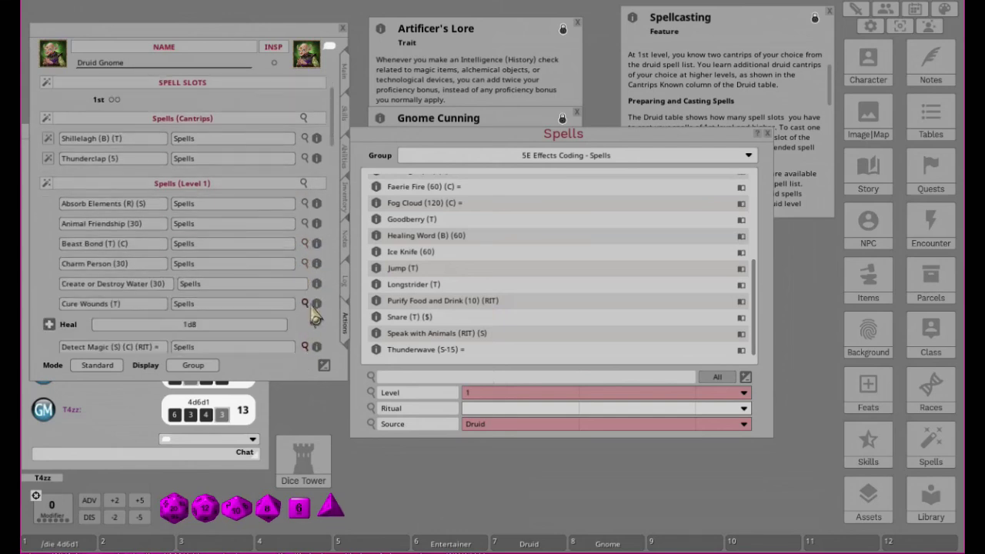
click(306, 308)
click(307, 323)
scroll(309, 323, down, 2)
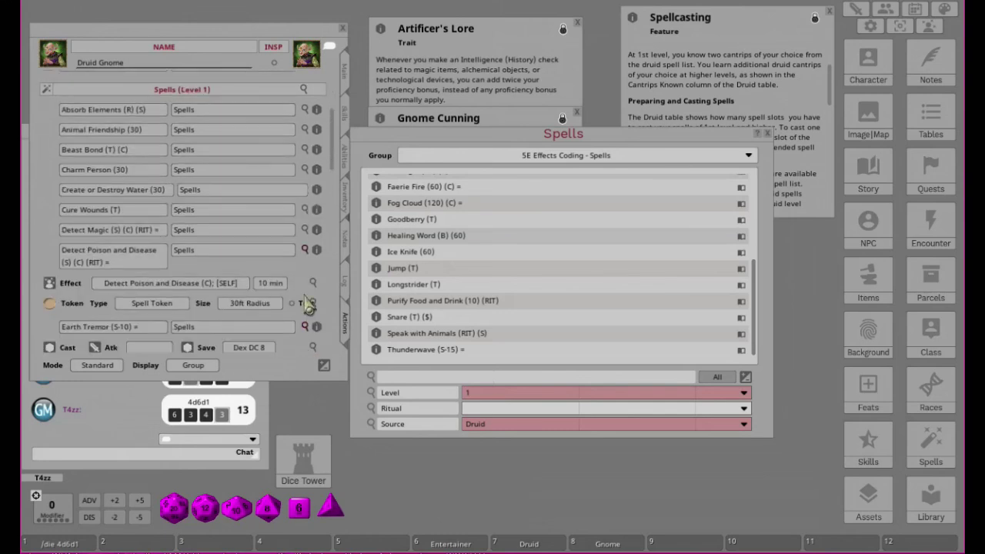
Step: Collapse the action details of the level 1 spells from Detect Poison and Disease through Healing Word
click(306, 252)
click(305, 283)
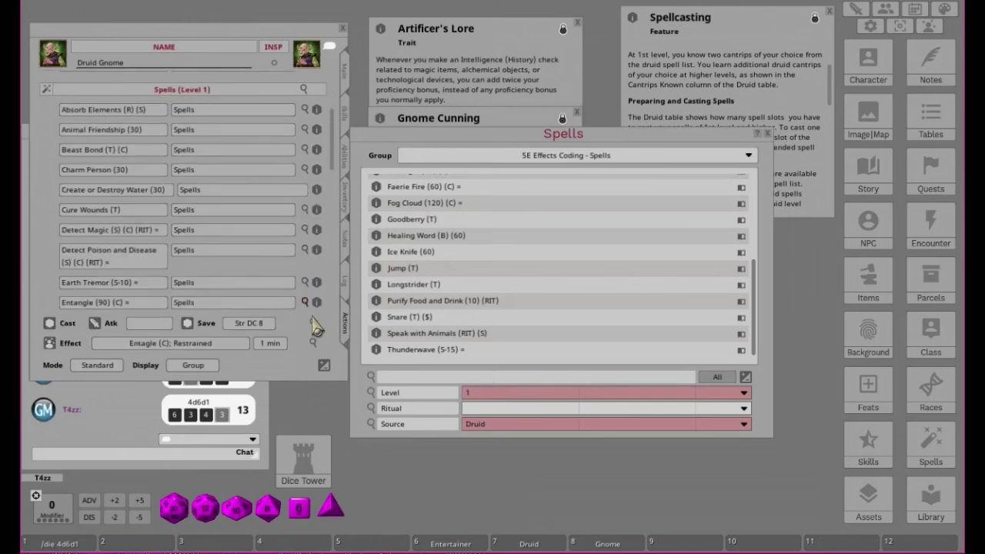
click(305, 303)
click(304, 322)
click(305, 342)
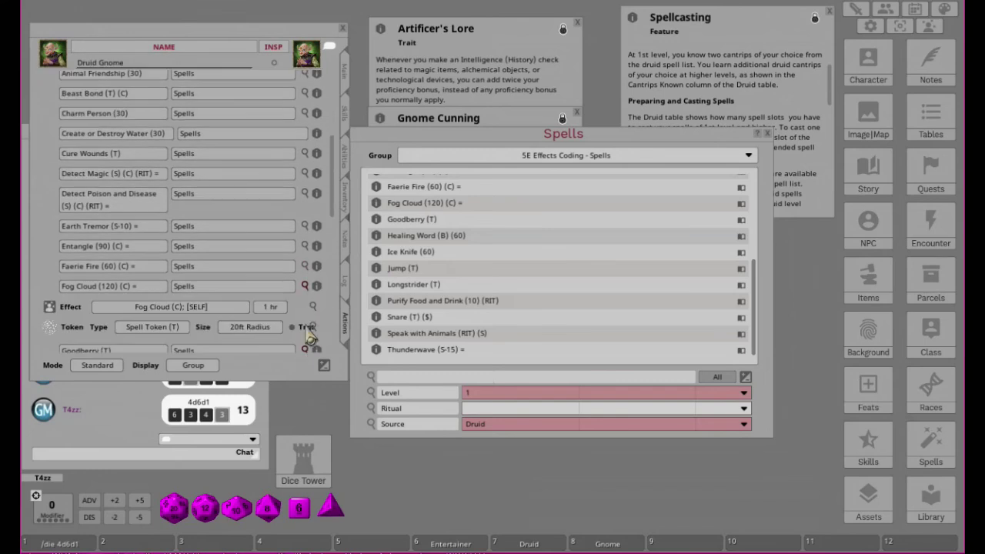
click(305, 285)
click(306, 305)
click(305, 305)
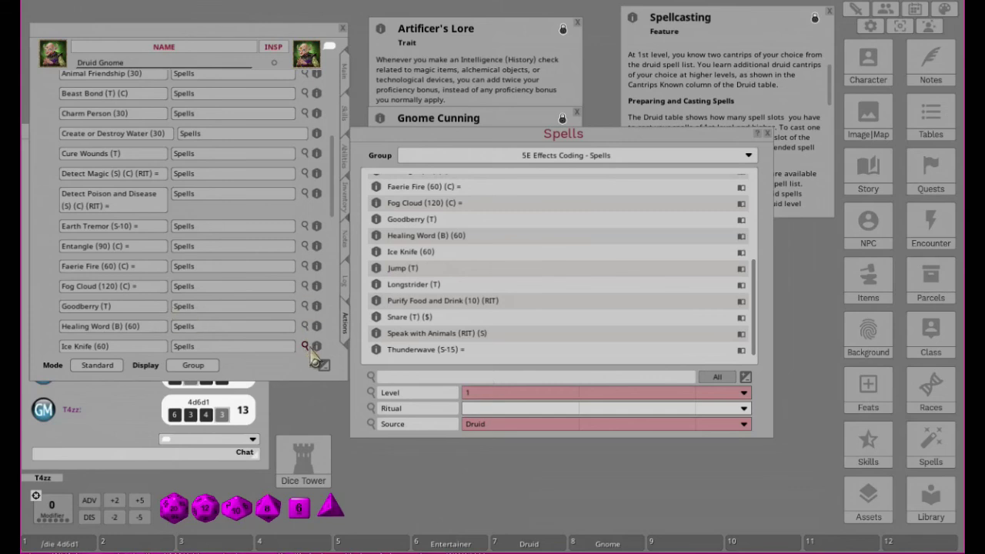
Step: Collapse the action details of the remaining level 1 spells from Ice Knife through Thunderwave
scroll(326, 319, down, 3)
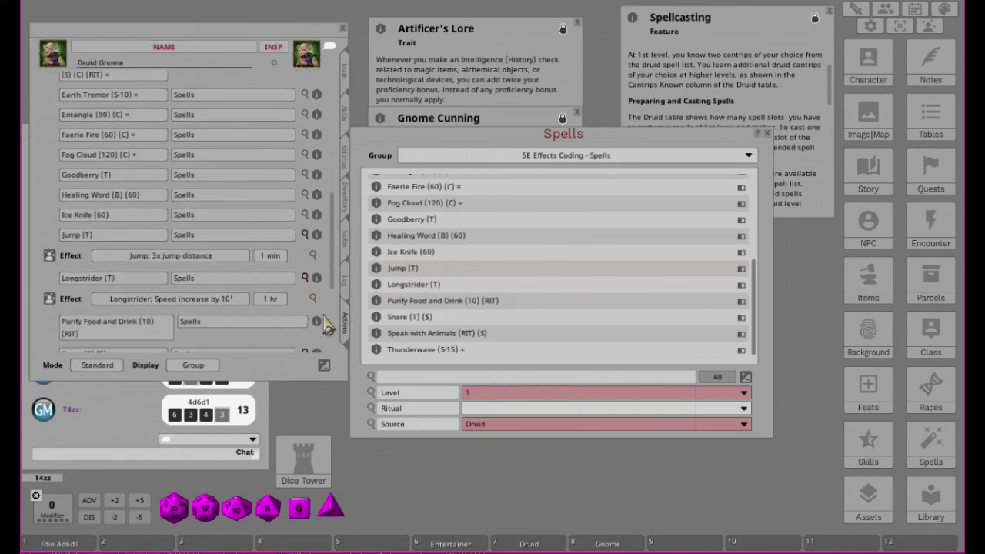
click(306, 237)
click(306, 257)
click(306, 312)
scroll(314, 286, down, 3)
click(305, 292)
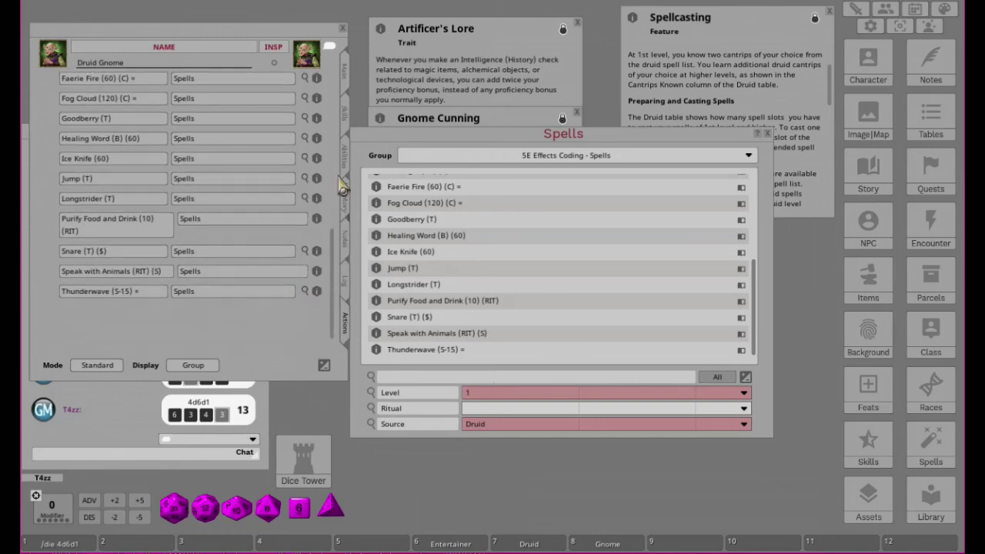
scroll(246, 297, up, 10)
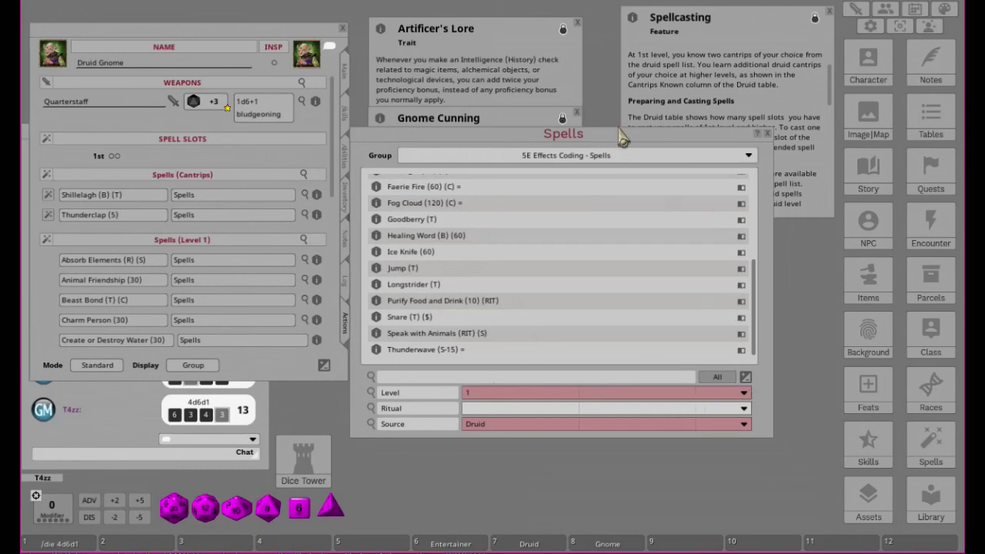
Step: Filter the spell list by source Gnome with no level filter, and switch its group to 5E Effects Coding - Race Traits
drag(615, 145, 656, 160)
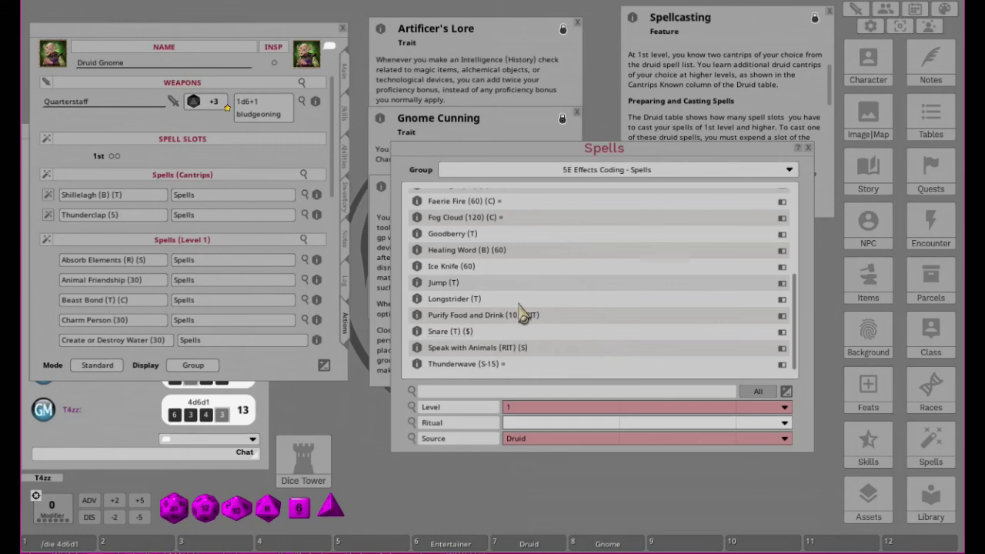
click(538, 440)
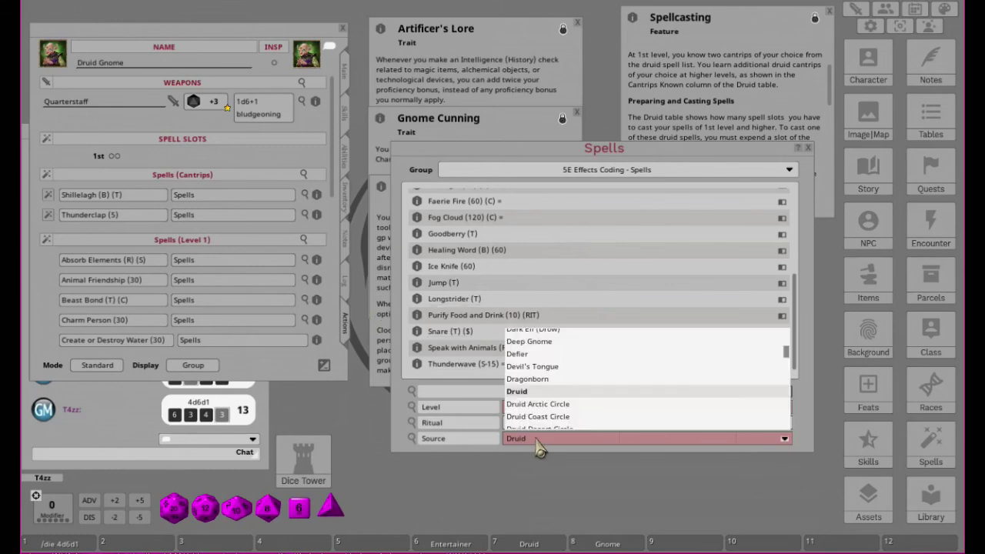
scroll(574, 374, up, 3)
scroll(546, 396, down, 6)
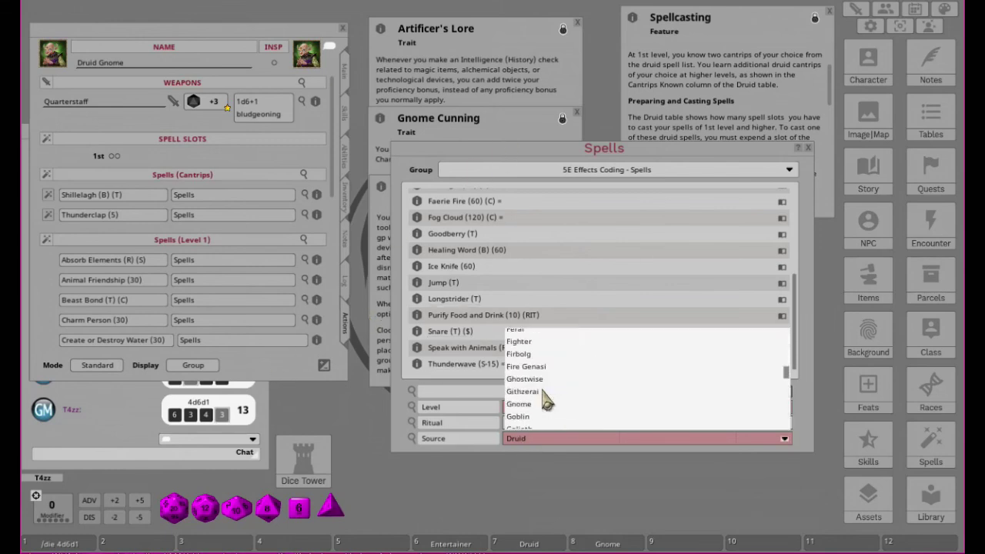
scroll(548, 394, up, 2)
scroll(539, 389, up, 3)
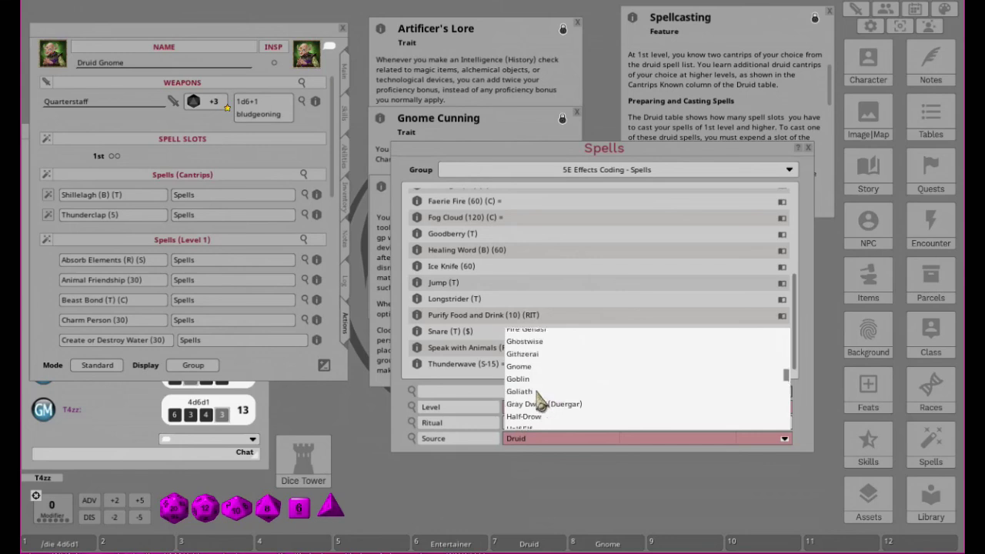
click(526, 367)
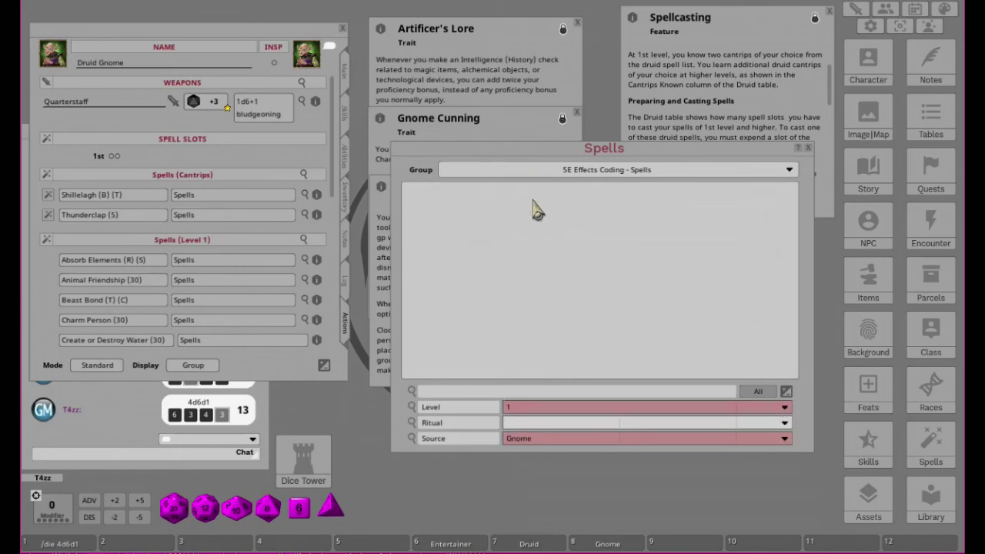
click(528, 408)
click(518, 308)
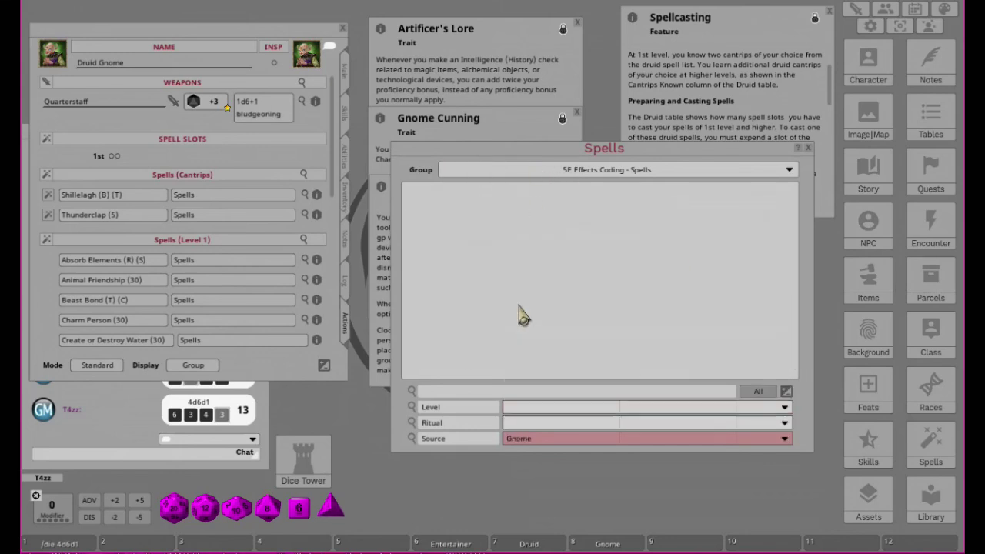
click(517, 173)
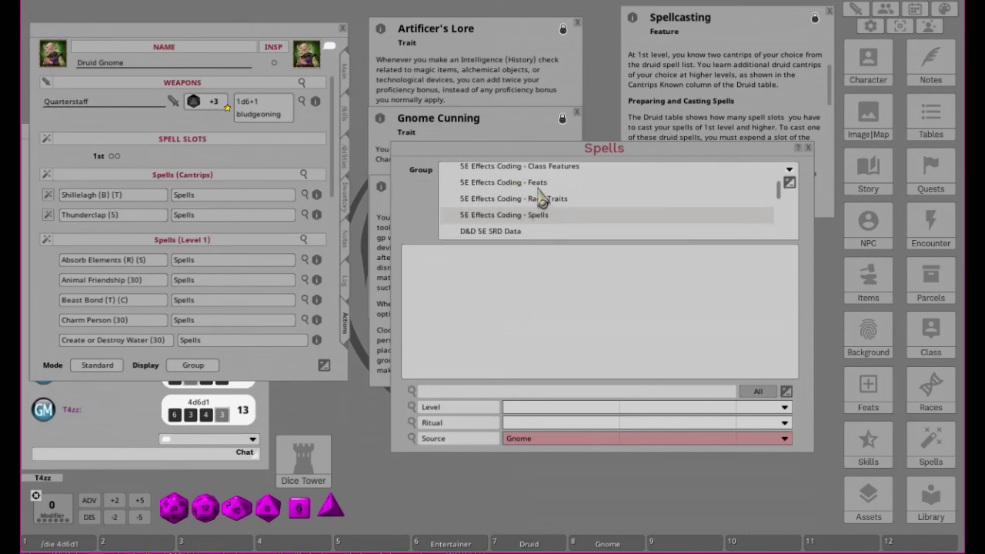
click(544, 198)
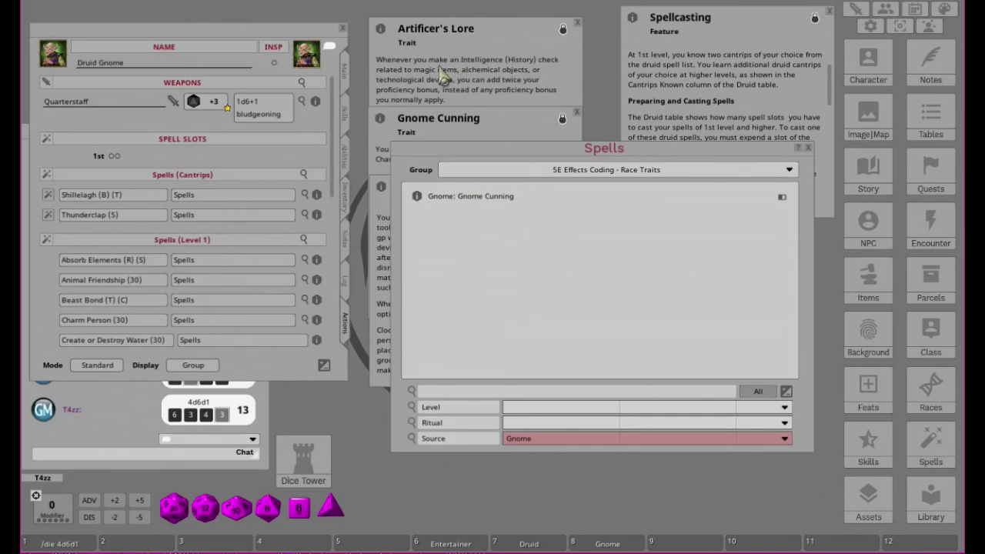
Step: Add Gnome: Gnome Cunning to the character's actions, assign it to the ability group Racial Traits, and collapse its details
drag(415, 198, 230, 171)
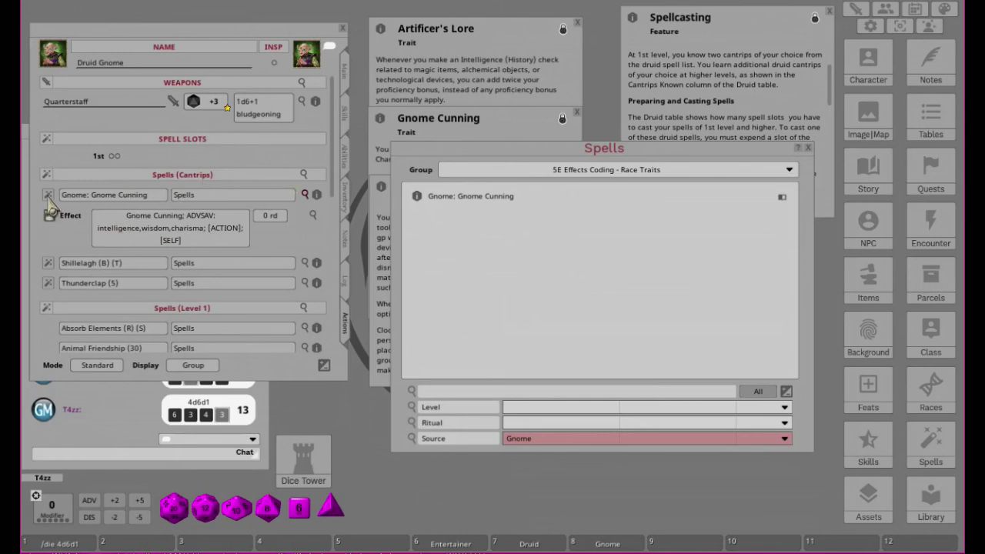
click(211, 194)
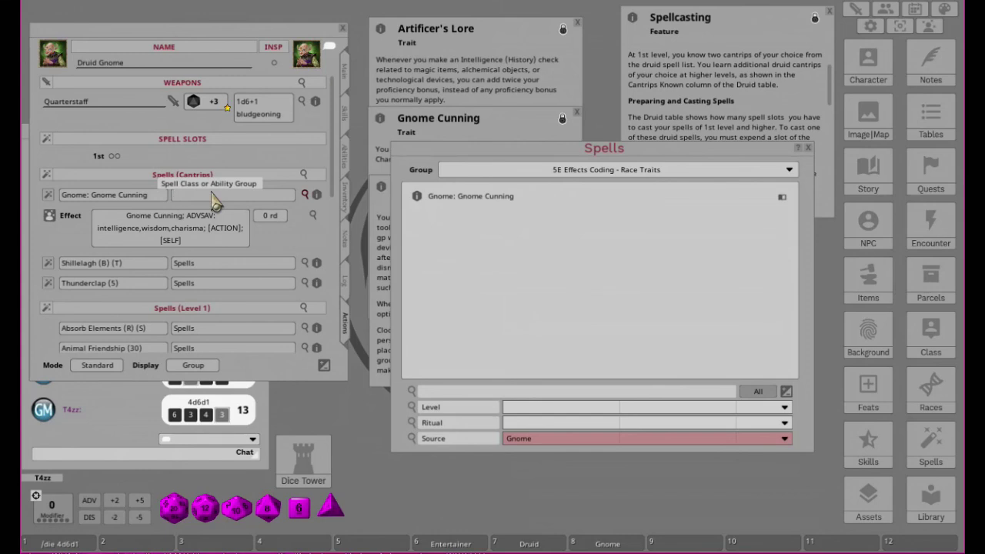
text(Racial Traits)
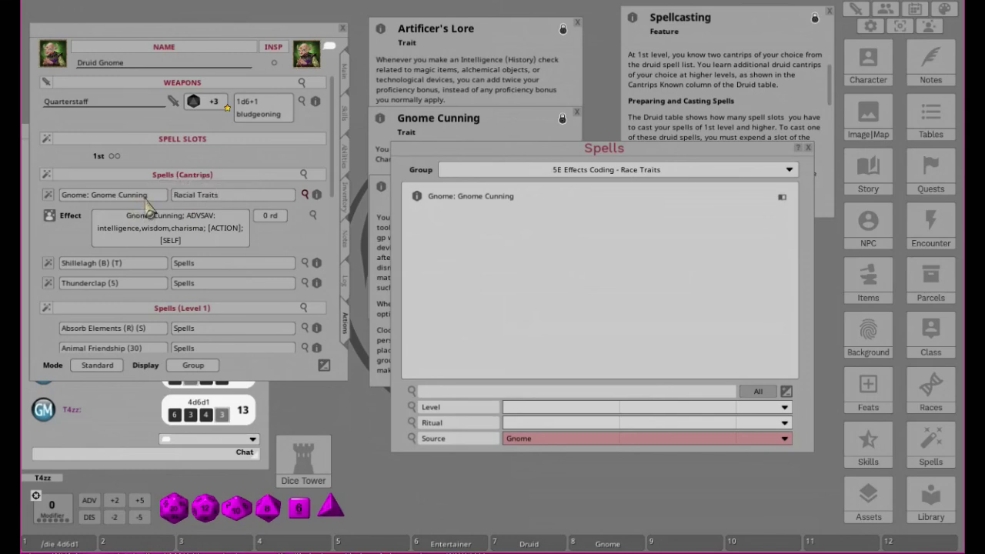
key(Tab)
click(305, 194)
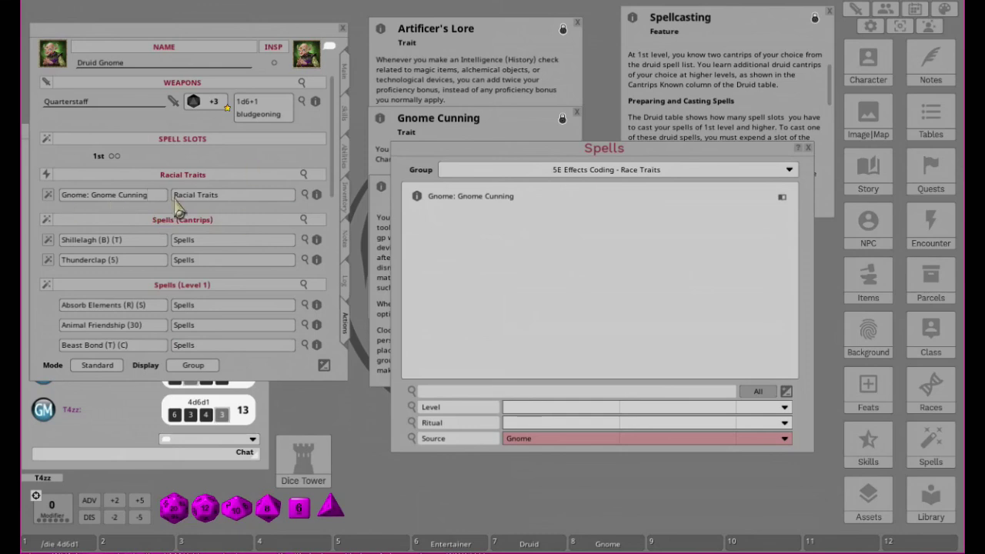
Step: Filter the spell list by source Druid and switch its group to 5E Effects Coding - Class Features
click(545, 440)
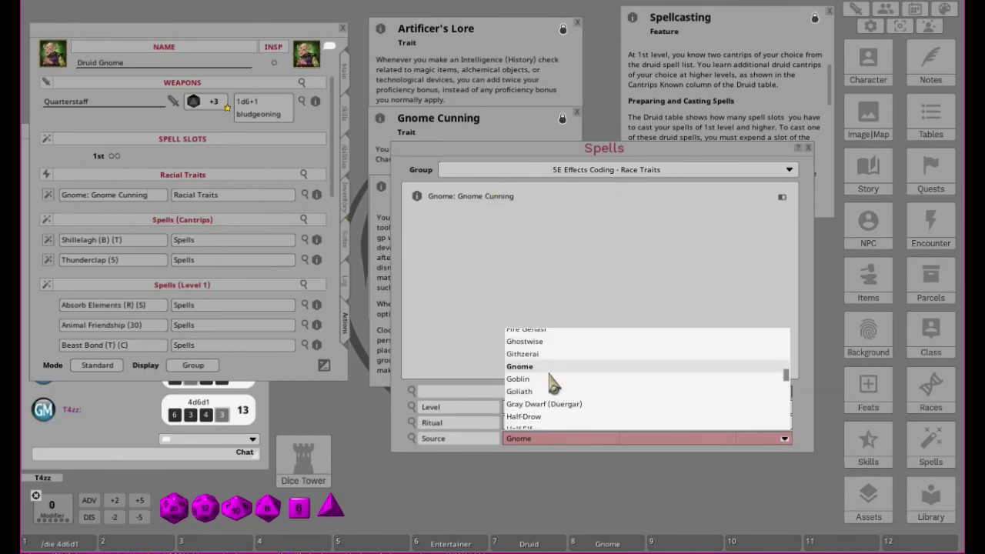
scroll(554, 384, down, 5)
scroll(558, 383, up, 2)
scroll(558, 383, up, 8)
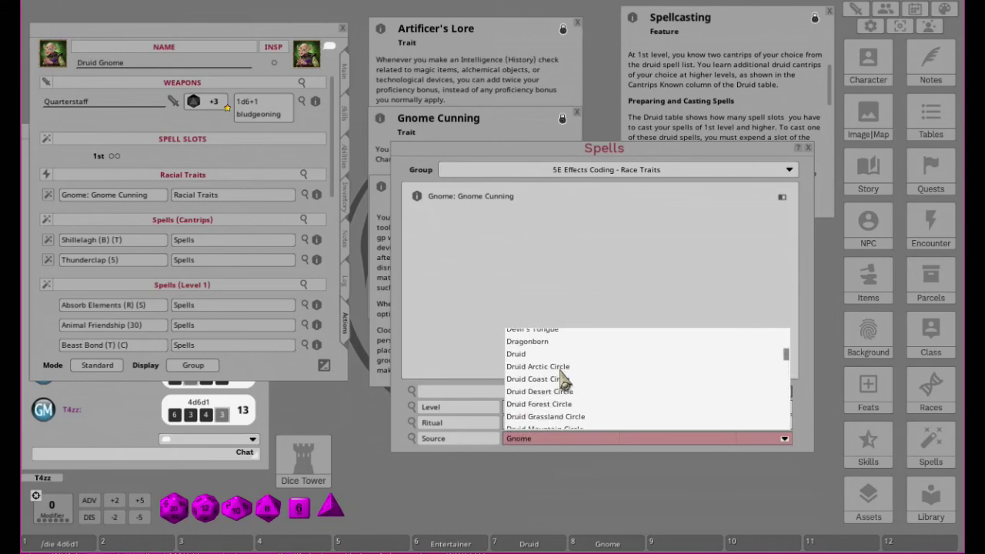
click(517, 354)
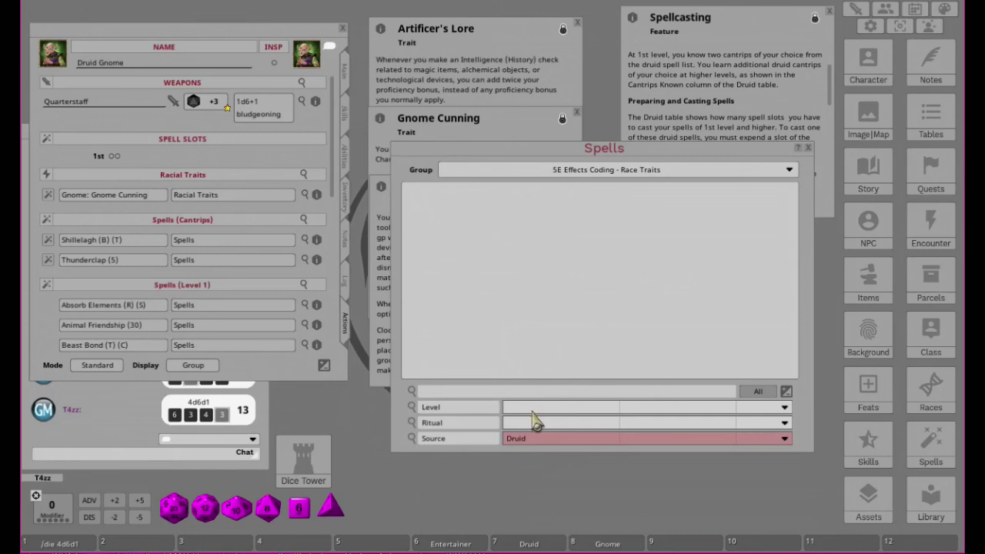
click(573, 179)
scroll(585, 223, up, 2)
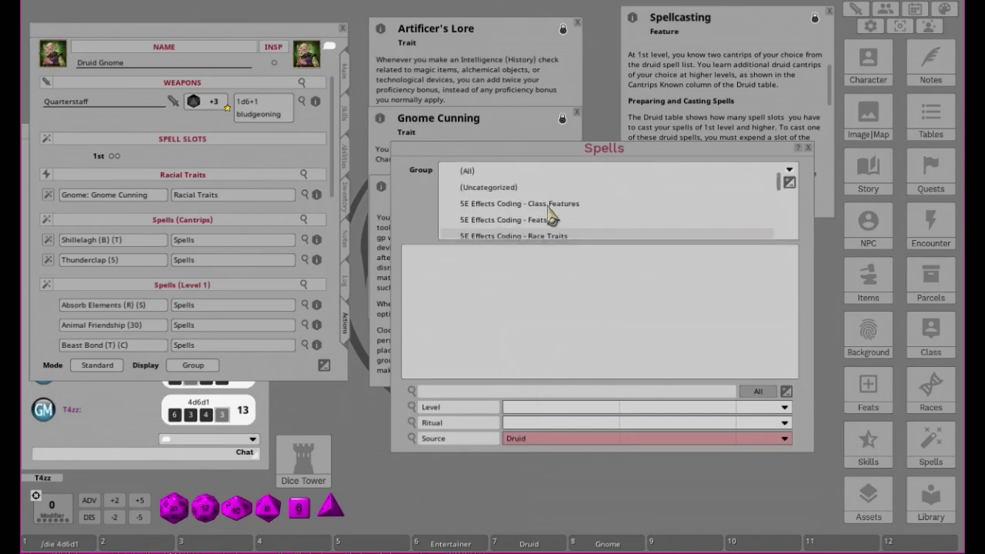
click(507, 204)
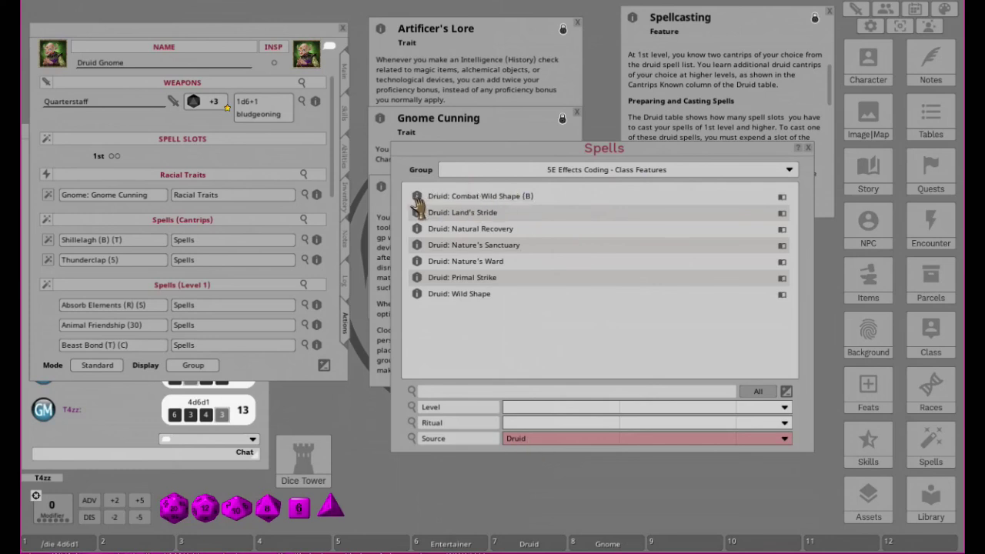
Step: Read the Druid feature records for Combat Wild Shape, Land's Stride and Nature's Sanctuary, closing each one after viewing
drag(635, 158, 671, 155)
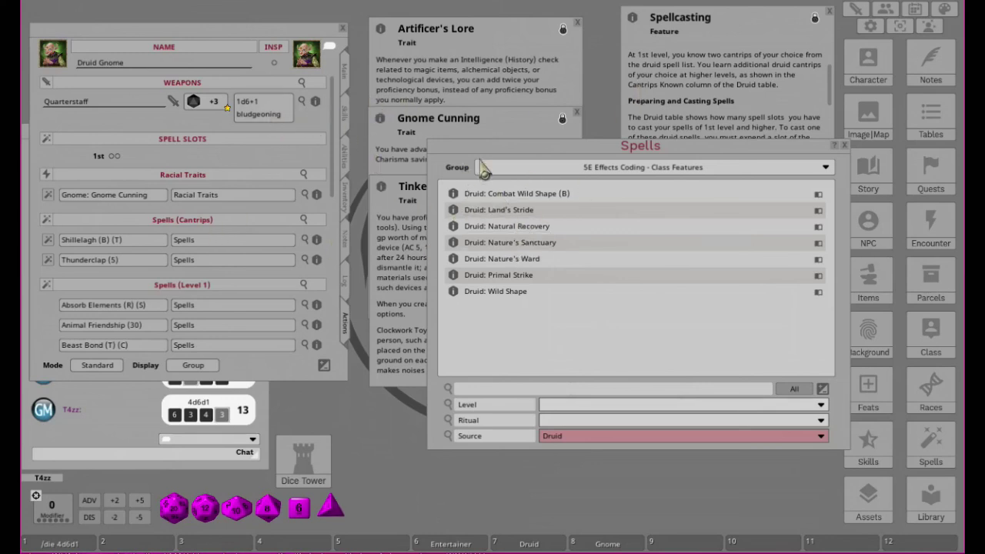
click(455, 194)
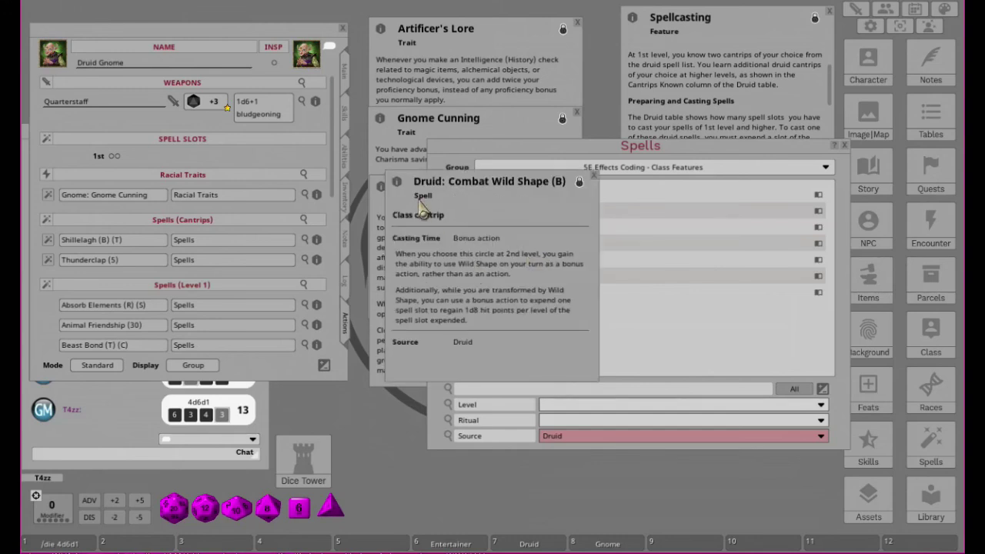
click(594, 184)
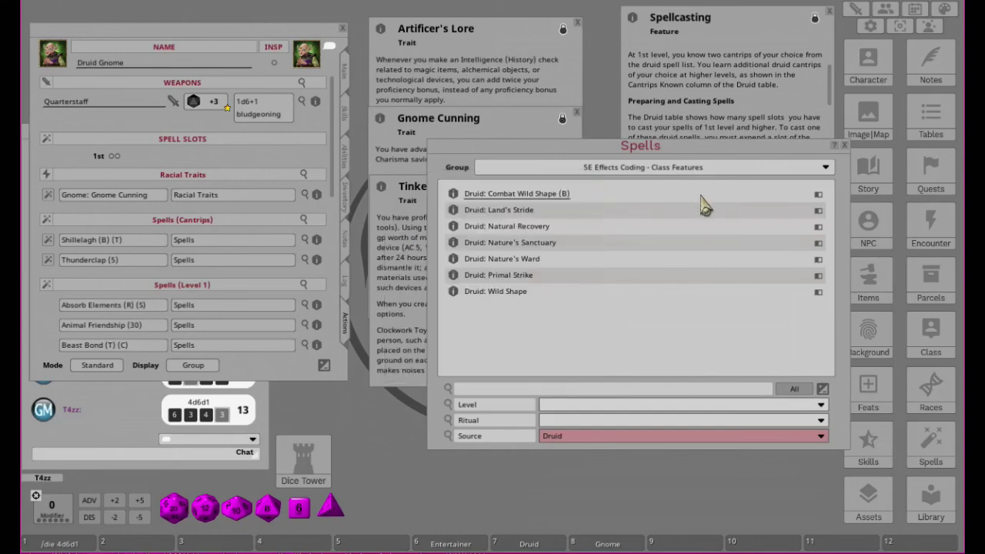
click(453, 194)
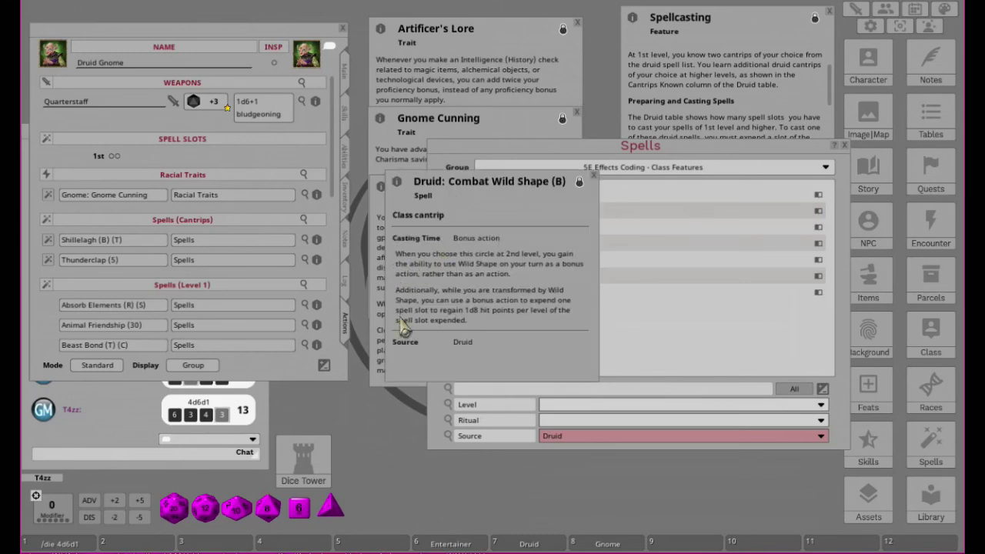
click(595, 182)
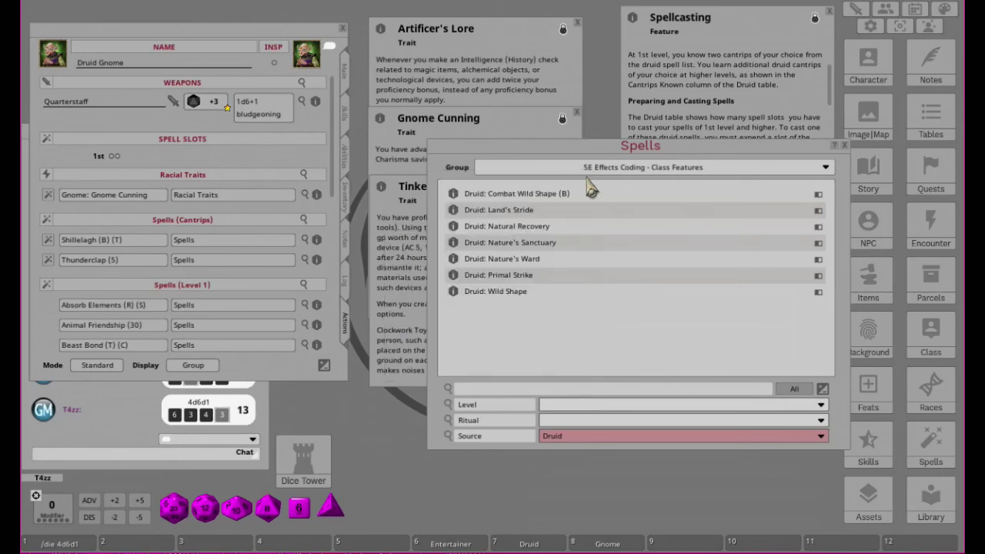
click(453, 210)
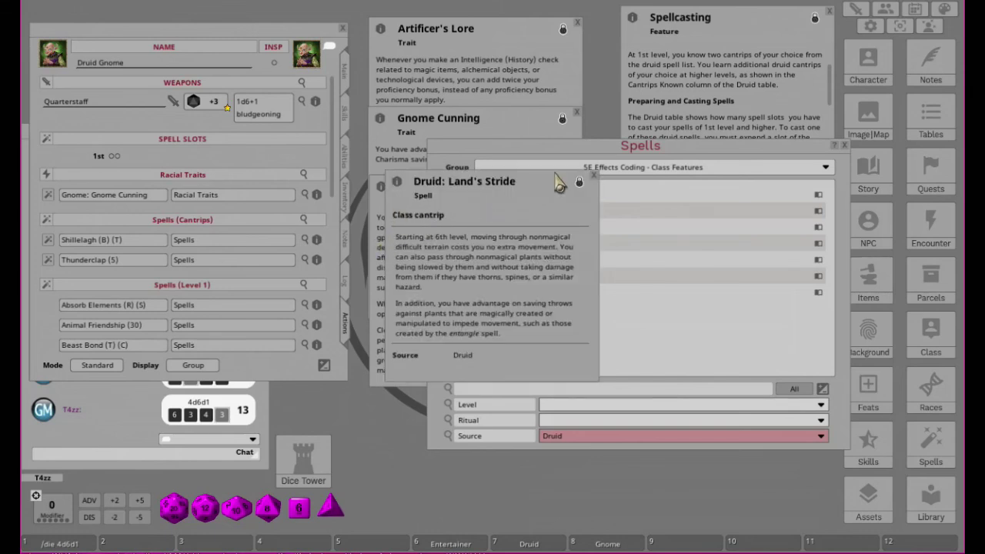
click(593, 175)
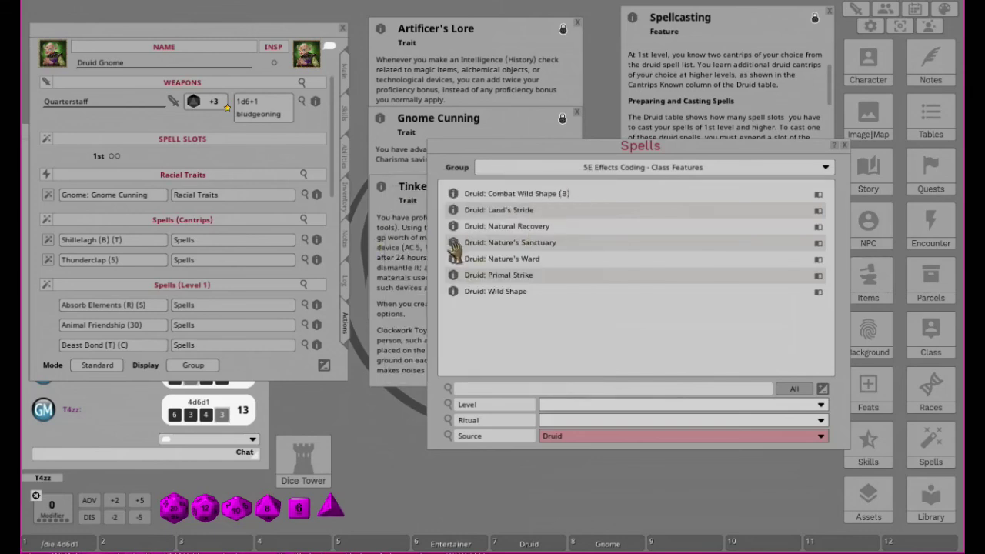
click(453, 242)
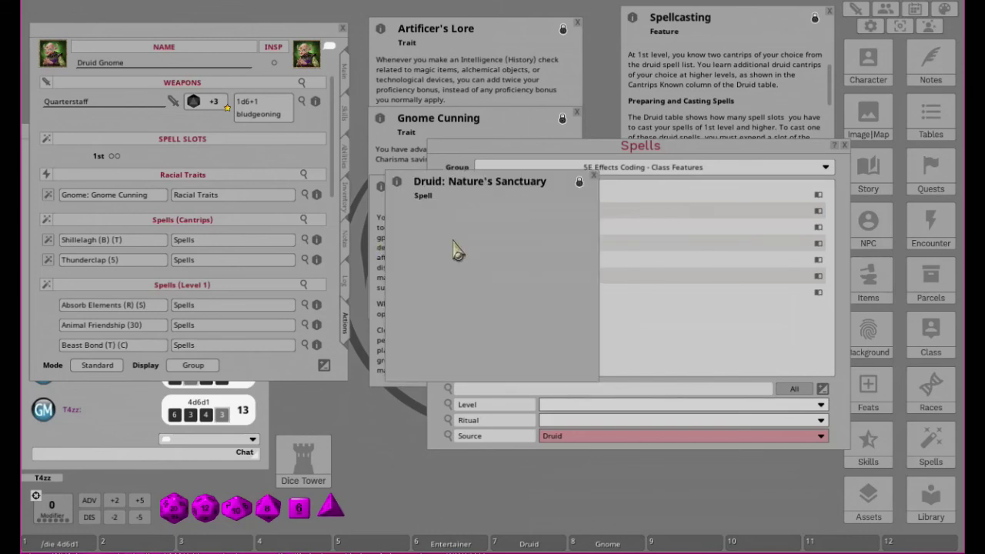
click(594, 174)
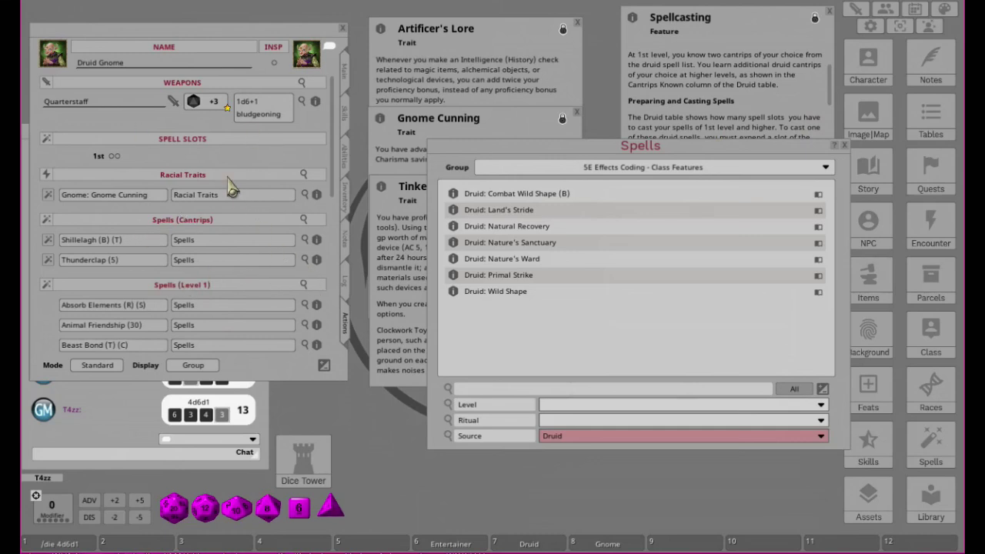
Step: Clear the source filter from the 5E Effects Coding - Class Features spell list and look over the character's actions
click(600, 439)
scroll(585, 374, up, 5)
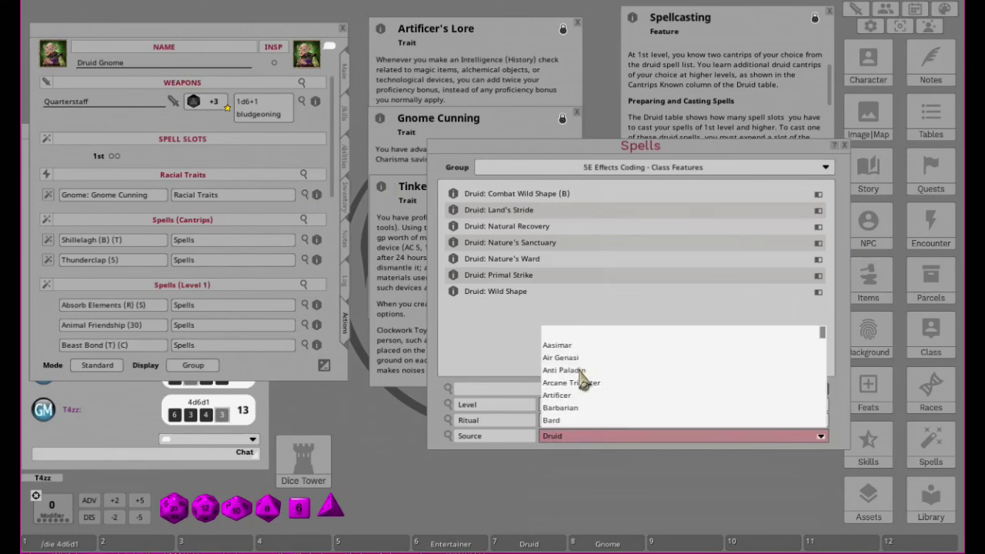
click(569, 333)
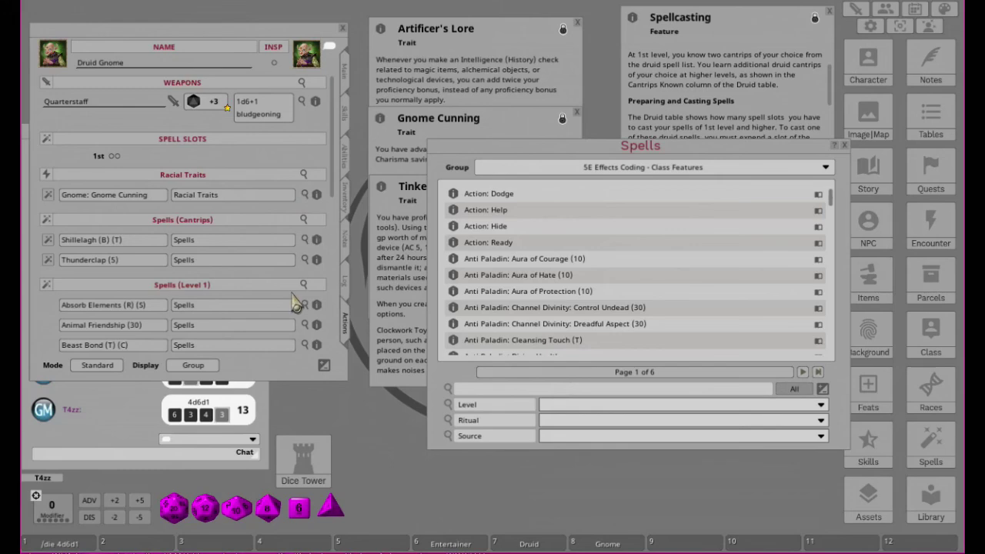
scroll(257, 329, down, 10)
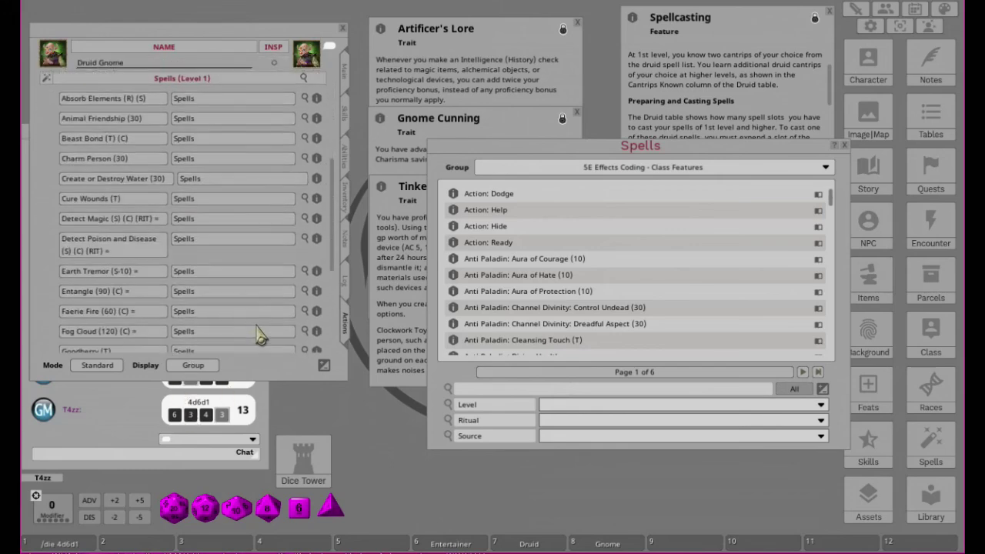
scroll(259, 333, up, 10)
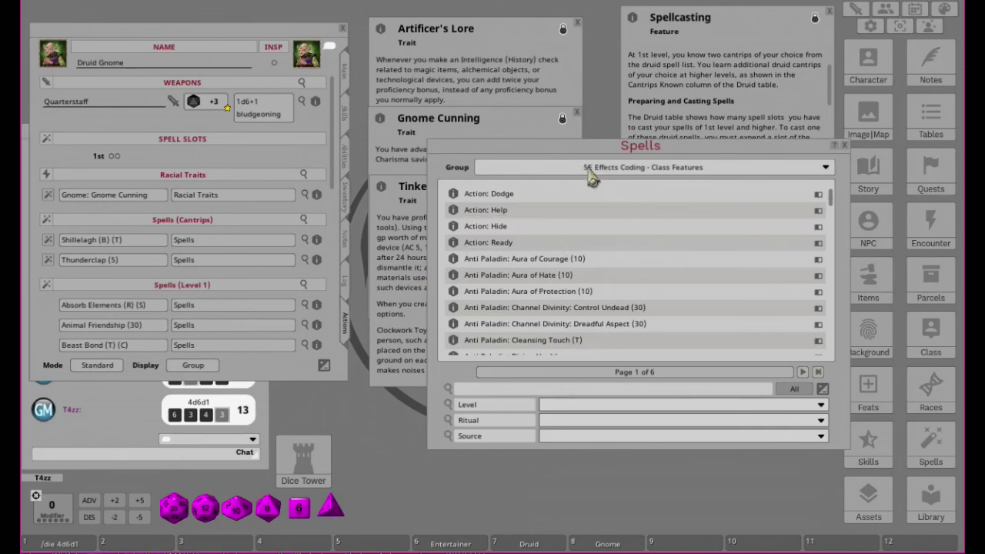
Step: Close the Artificer's Lore, Gnome Cunning and Tinker trait records
click(577, 22)
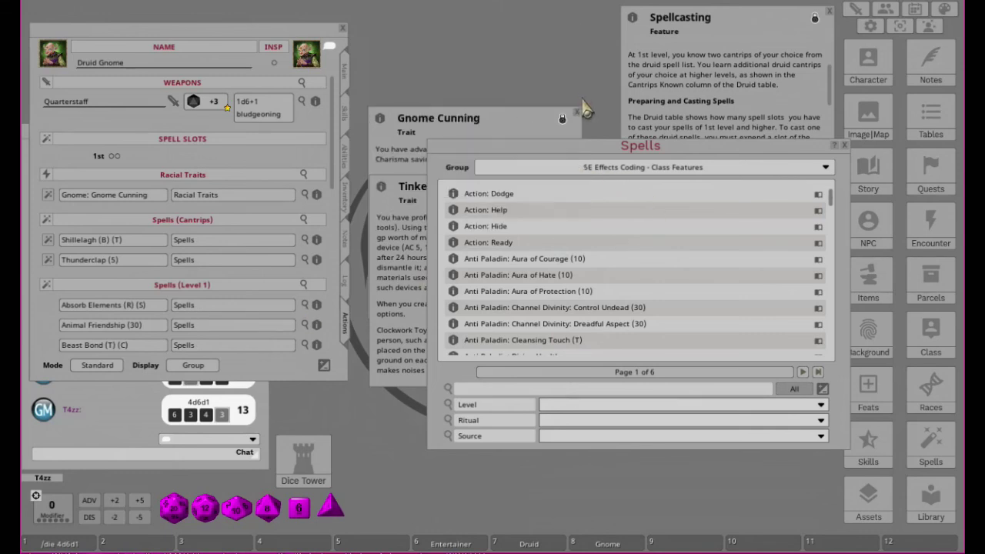
click(577, 112)
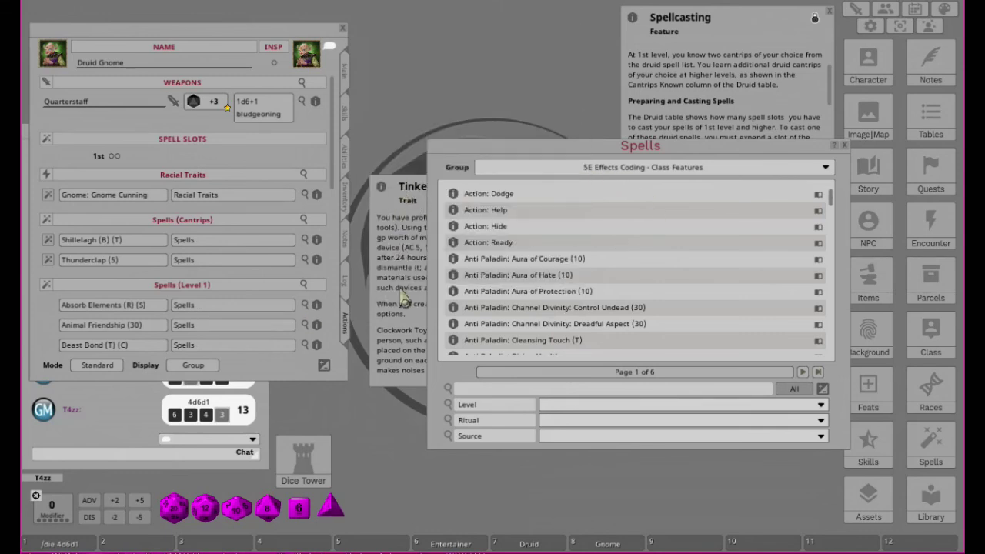
click(394, 356)
click(578, 180)
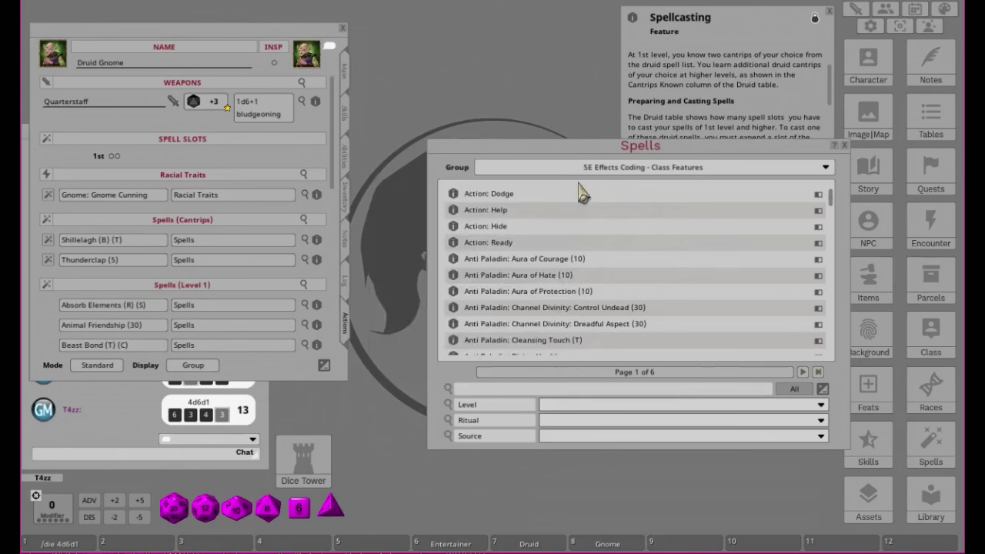
Step: Close the Spells list and the Druid Gnome character sheet
click(844, 147)
drag(232, 30, 321, 31)
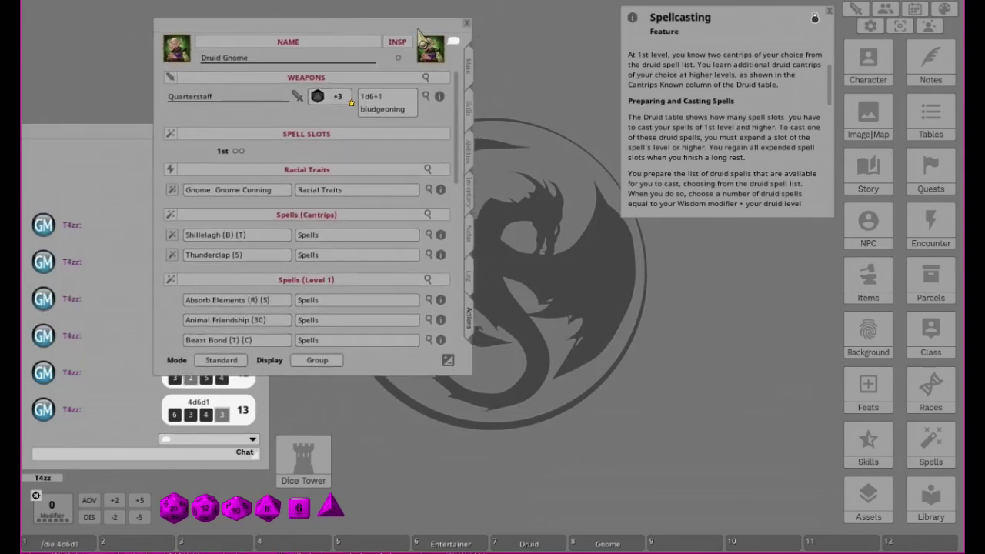
click(469, 25)
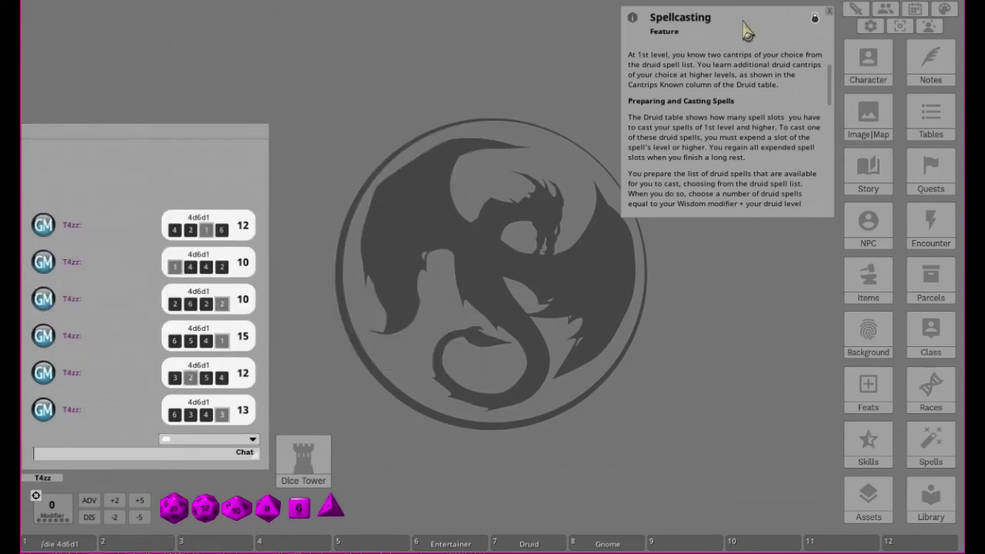